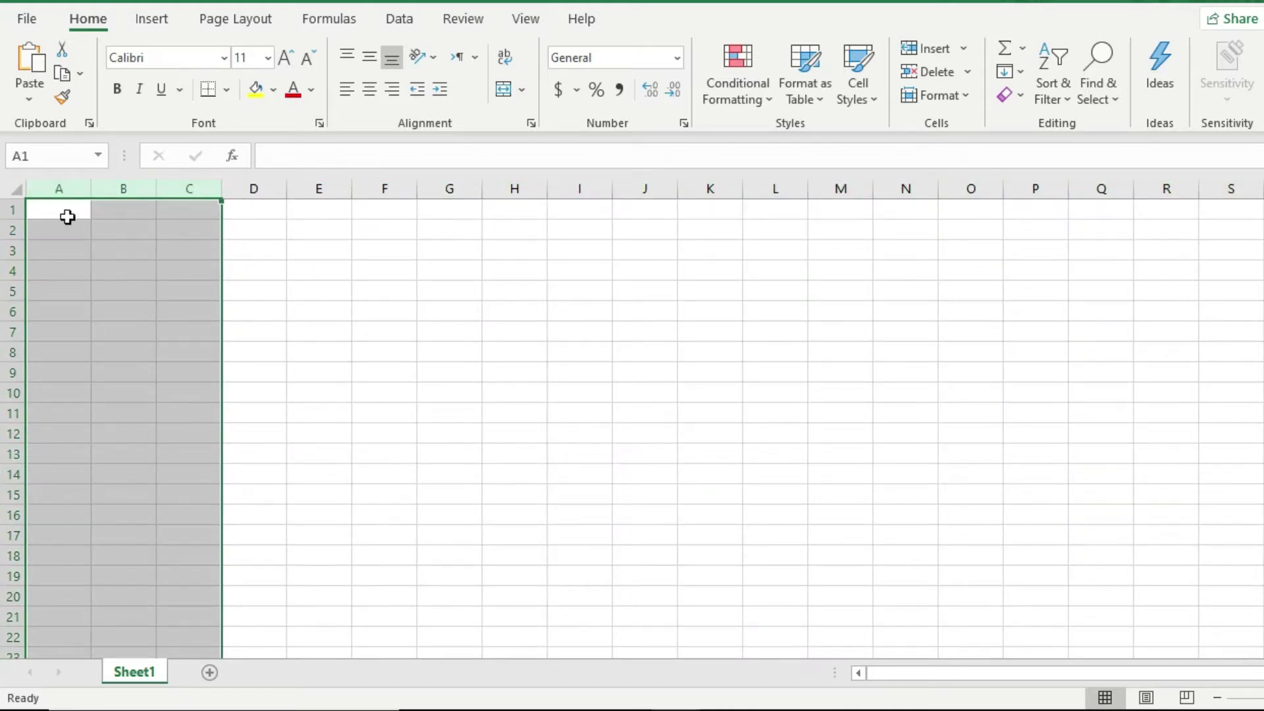
# Select rows 1 to 3, column H, row 7 and cell H7 in turn
pyautogui.moveTo(16, 209); pyautogui.dragTo(16, 252)
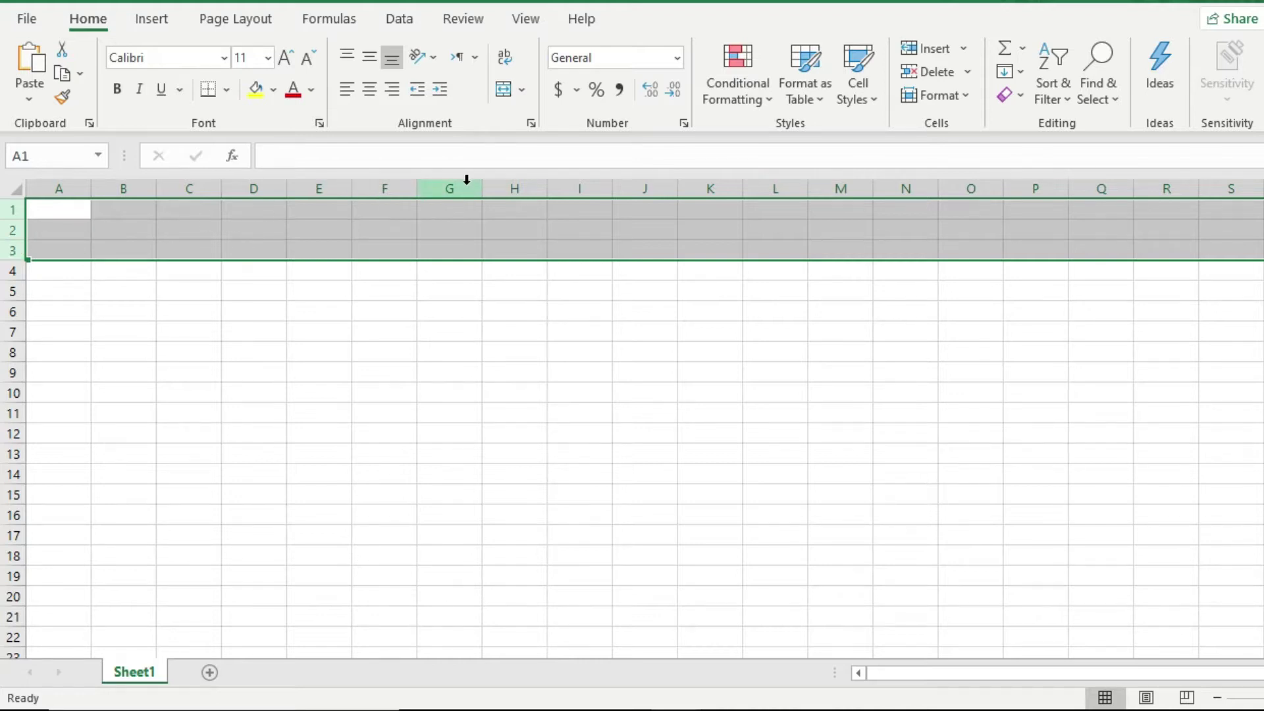
pyautogui.click(510, 191)
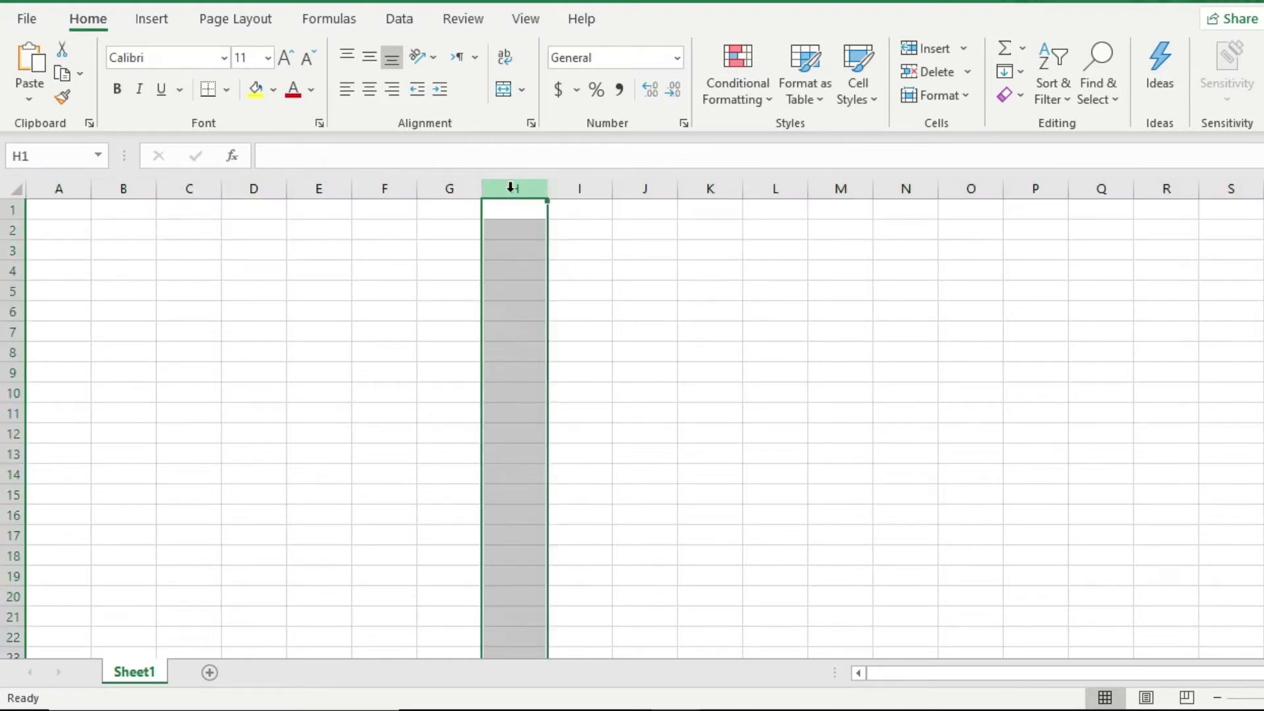
pyautogui.click(14, 330)
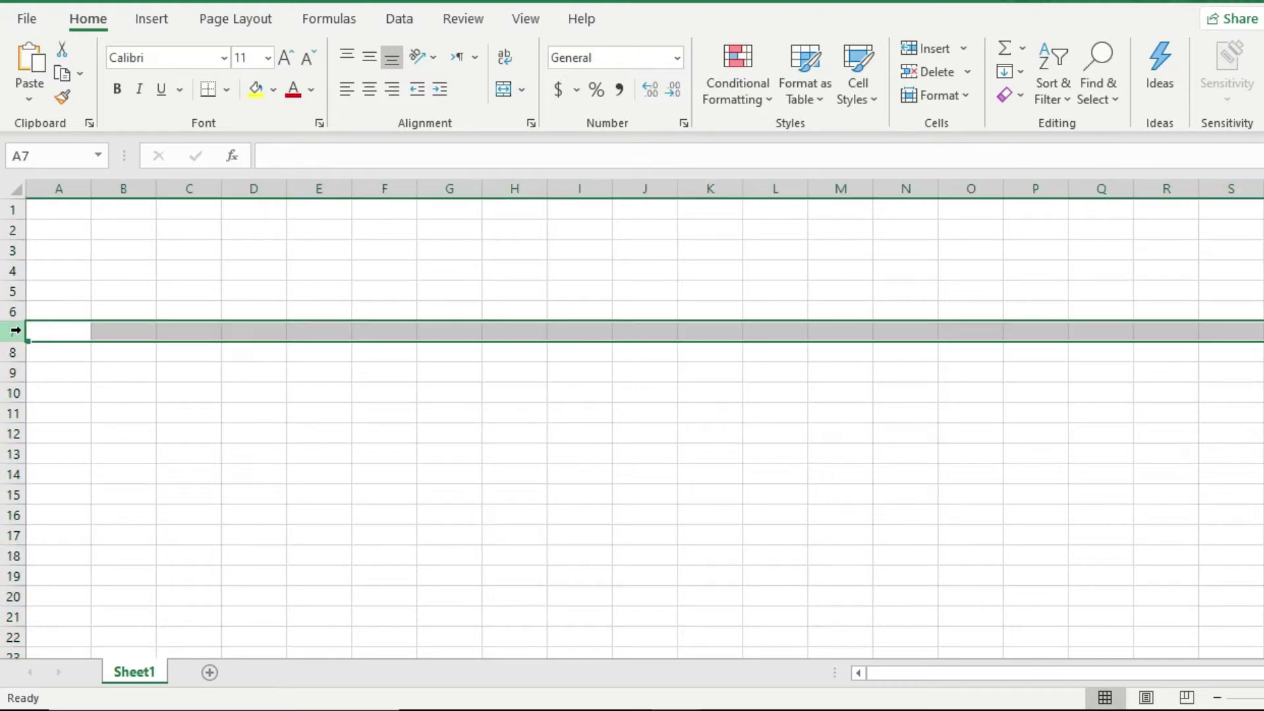
pyautogui.click(517, 335)
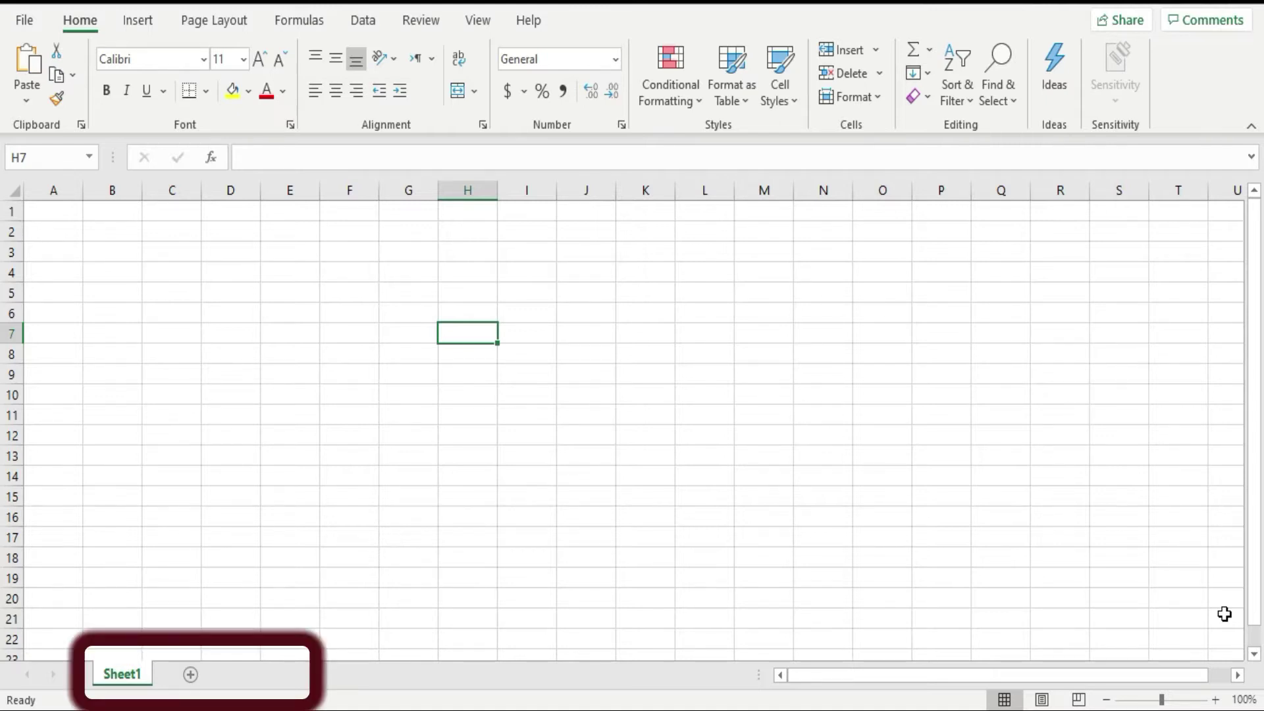
# Add a second worksheet after Sheet1 and view the commands available for it
pyautogui.click(191, 675)
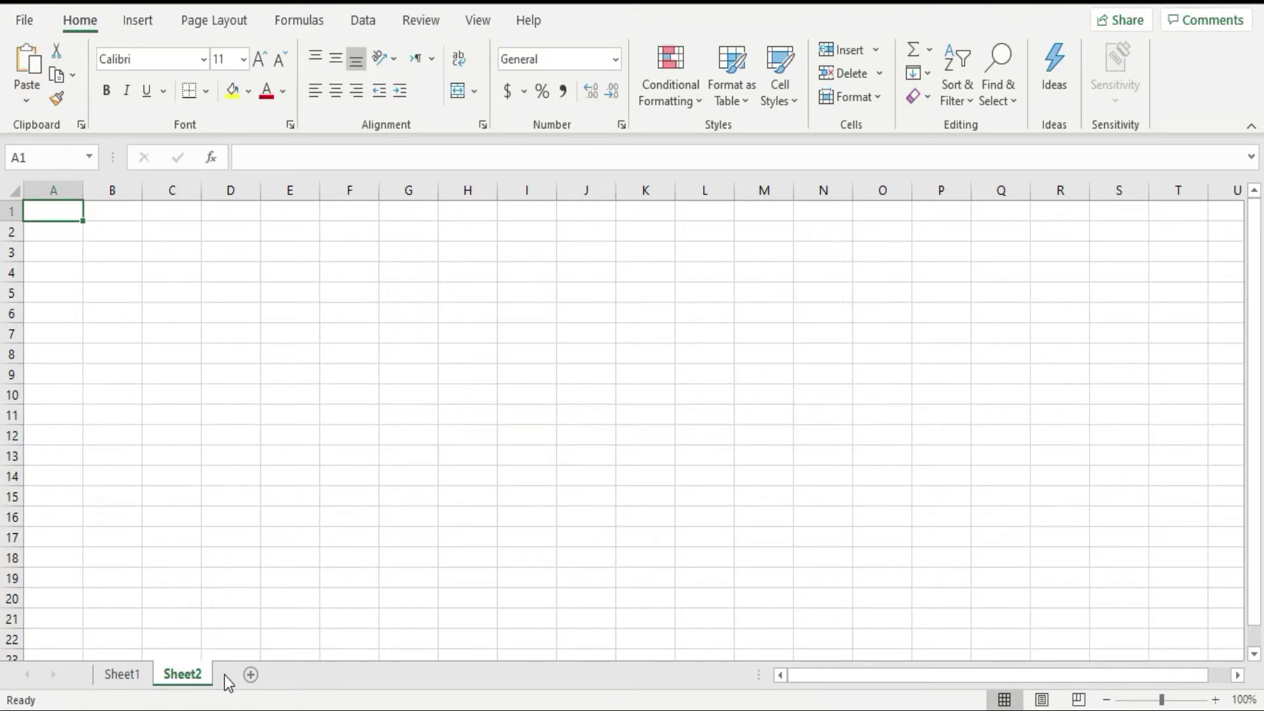
pyautogui.rightClick(186, 683)
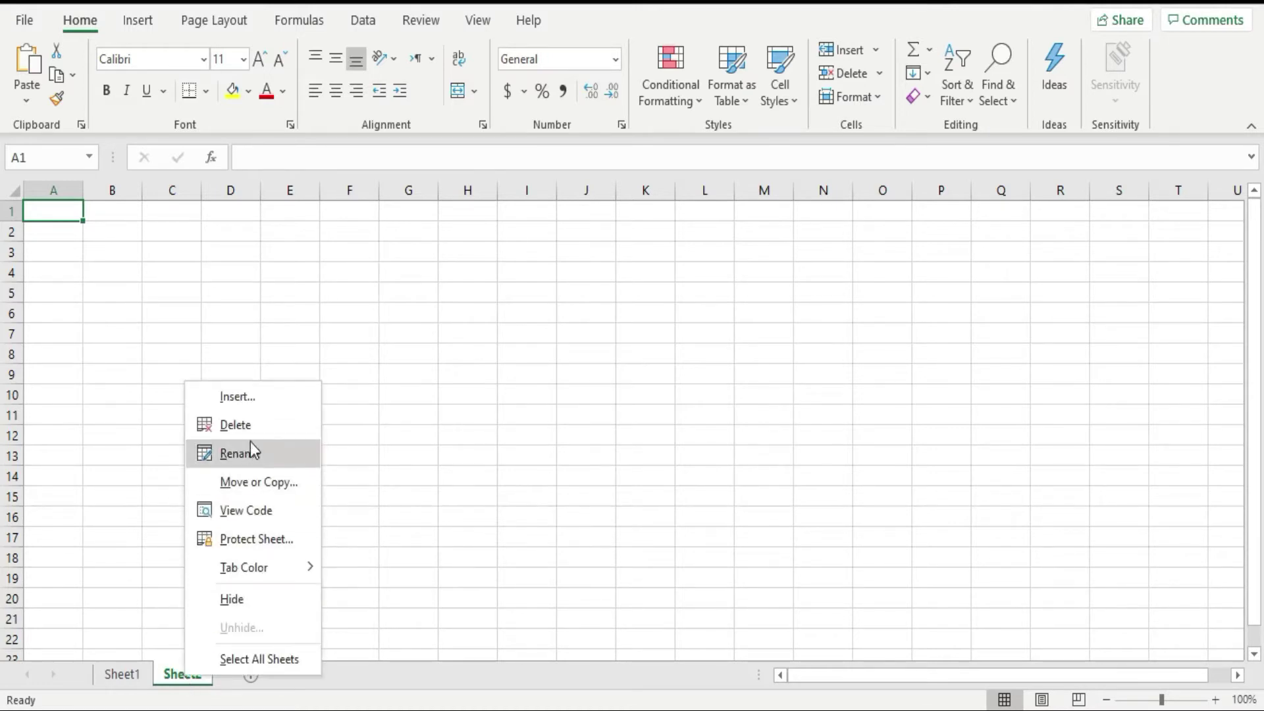
pyautogui.press('Escape')
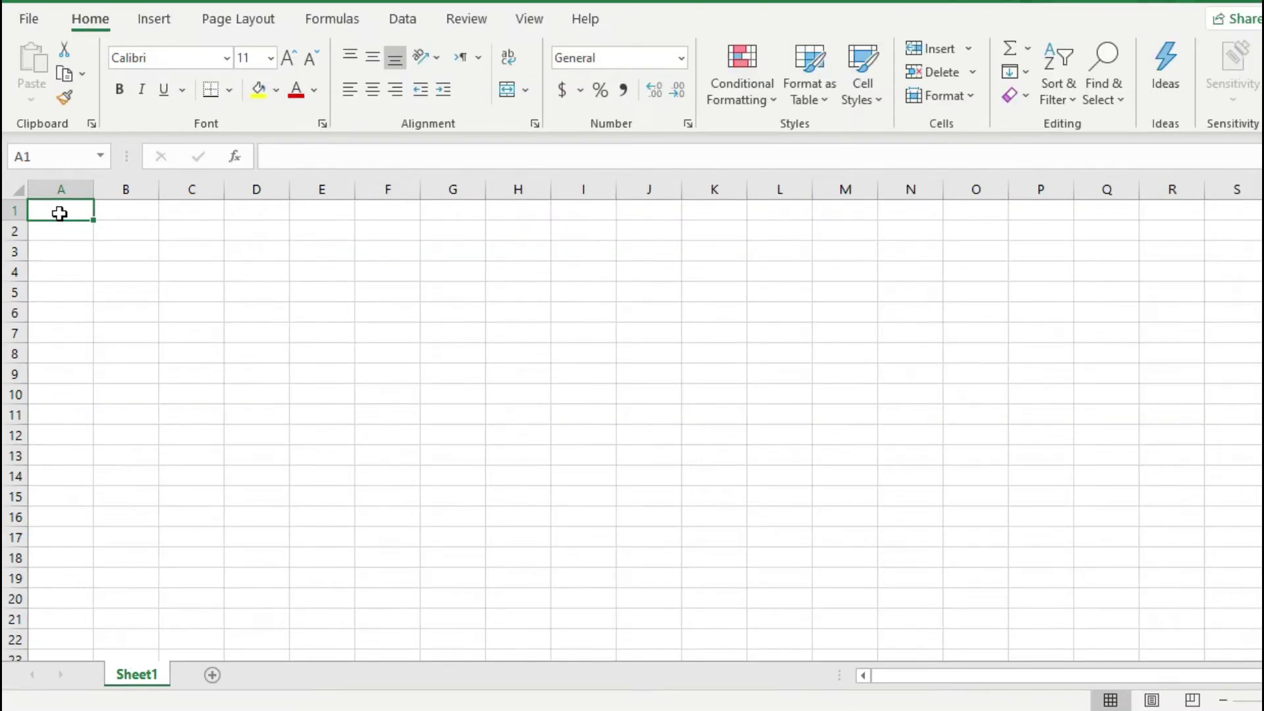
# Enter the title "Monthly Payroll" in cell A1, and select A1 and B1 to compare their contents
pyautogui.write('nthl')
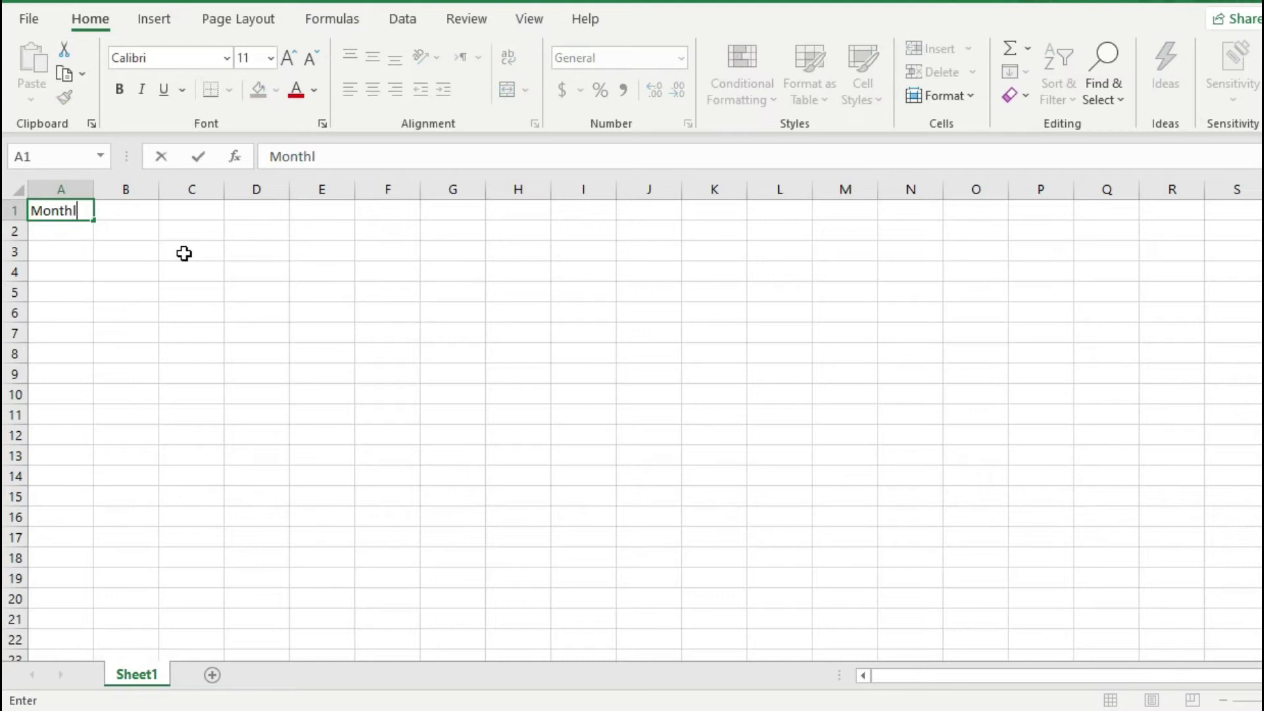
pyautogui.write('y Payroll')
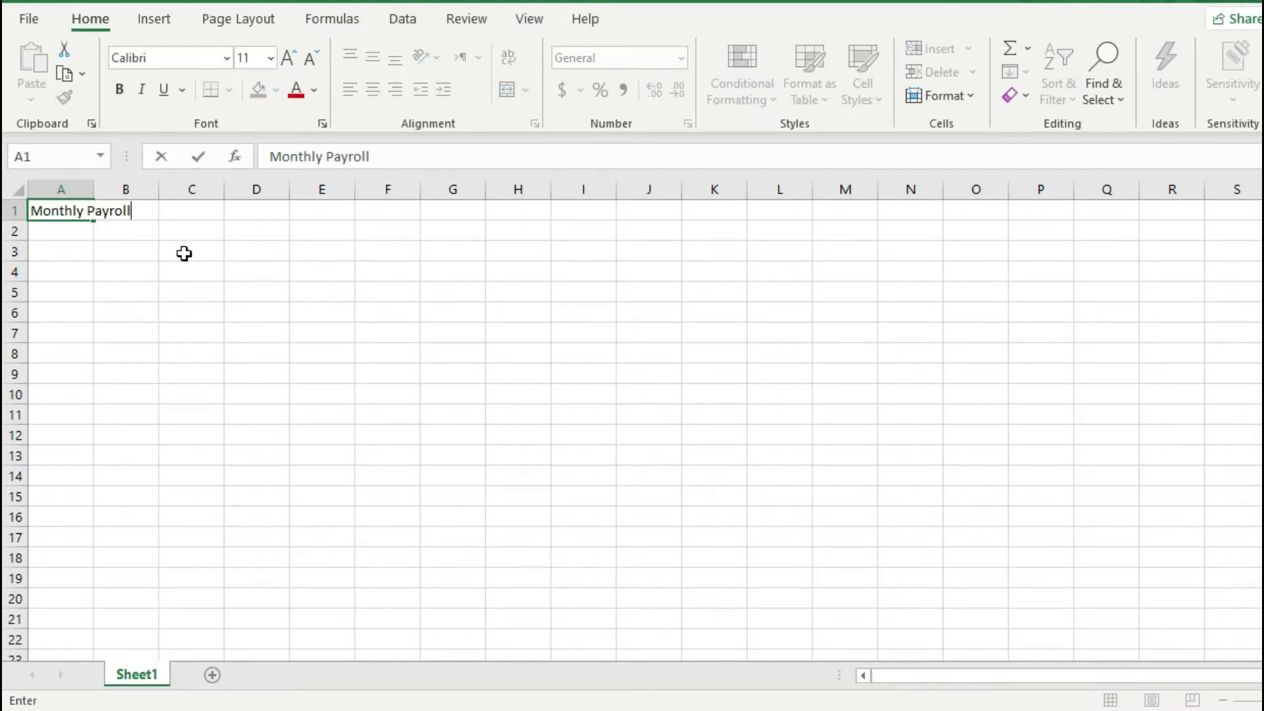
pyautogui.press('Return')
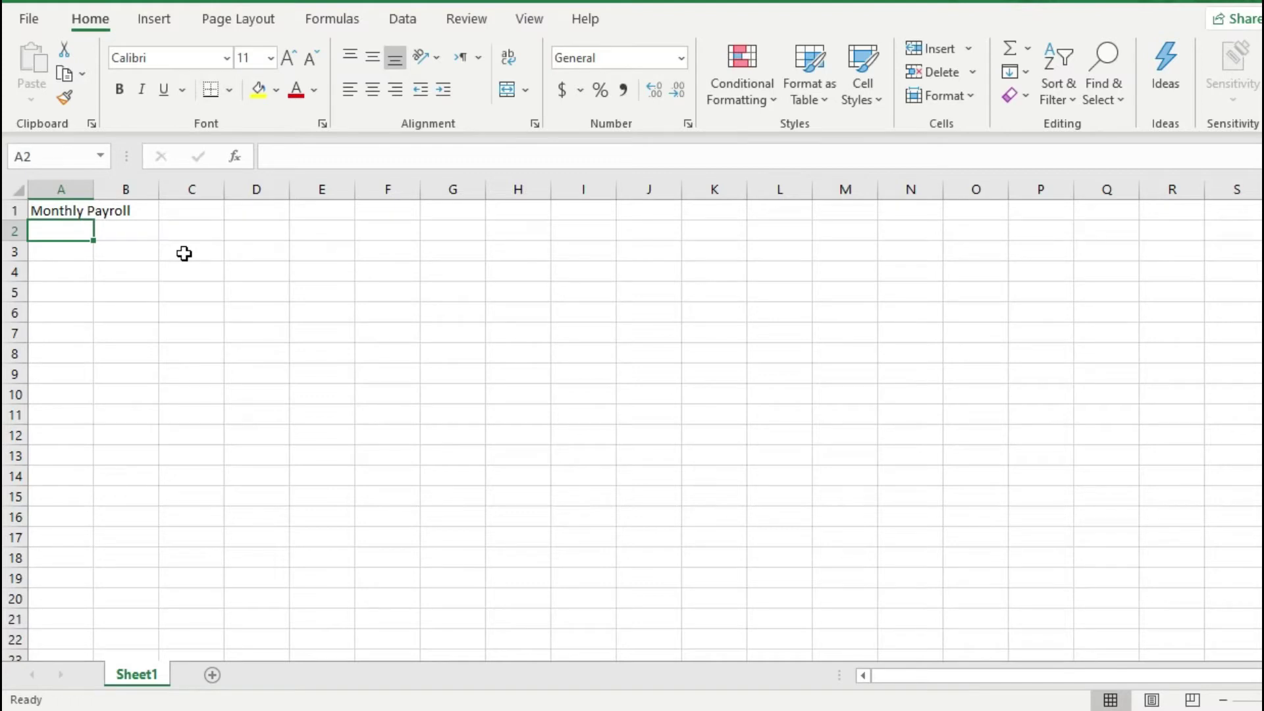
pyautogui.press('Up')
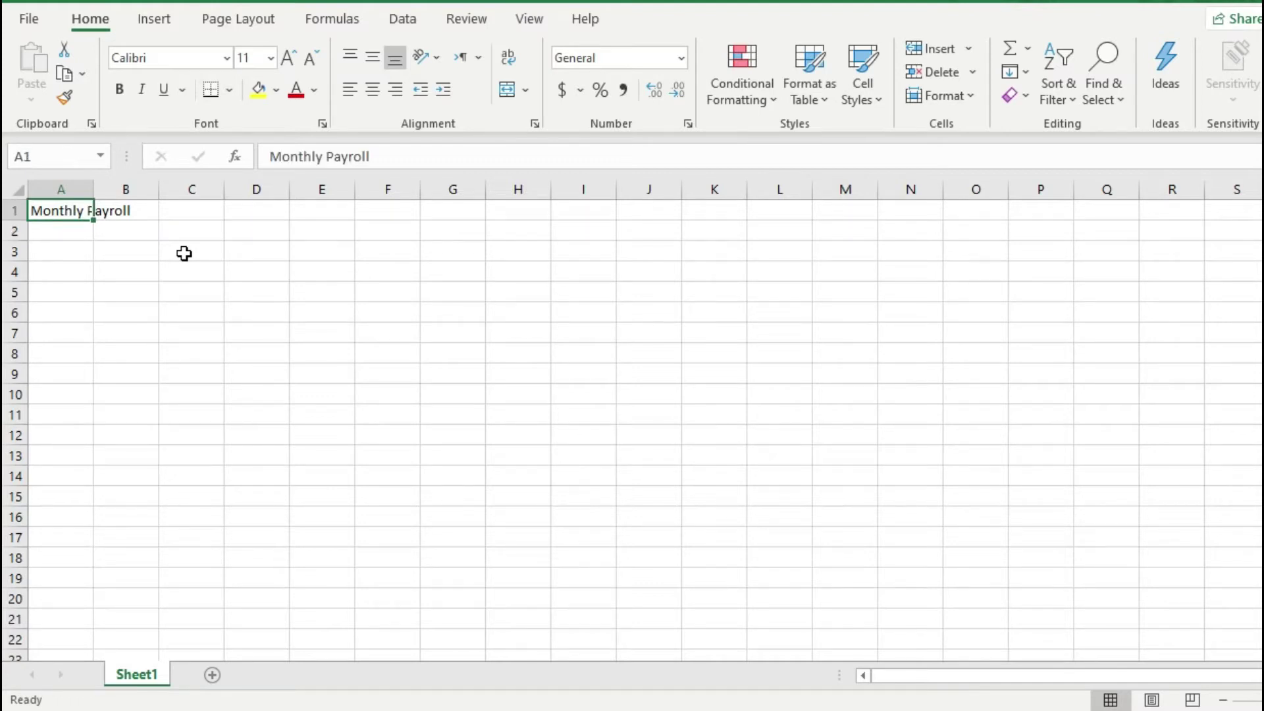
pyautogui.press('Right')
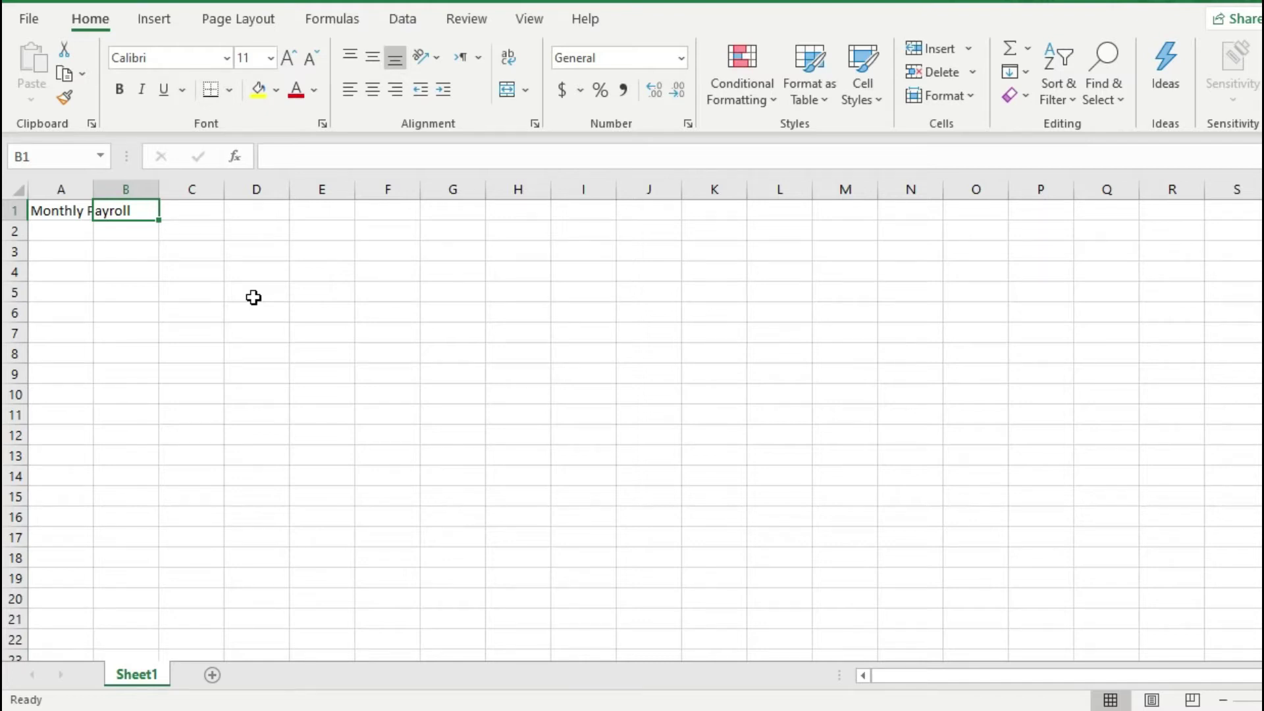
# Widen column A so the "Monthly Payroll" title fits inside cell A1
pyautogui.click(181, 266)
pyautogui.click(94, 189)
pyautogui.moveTo(94, 189); pyautogui.dragTo(186, 196)
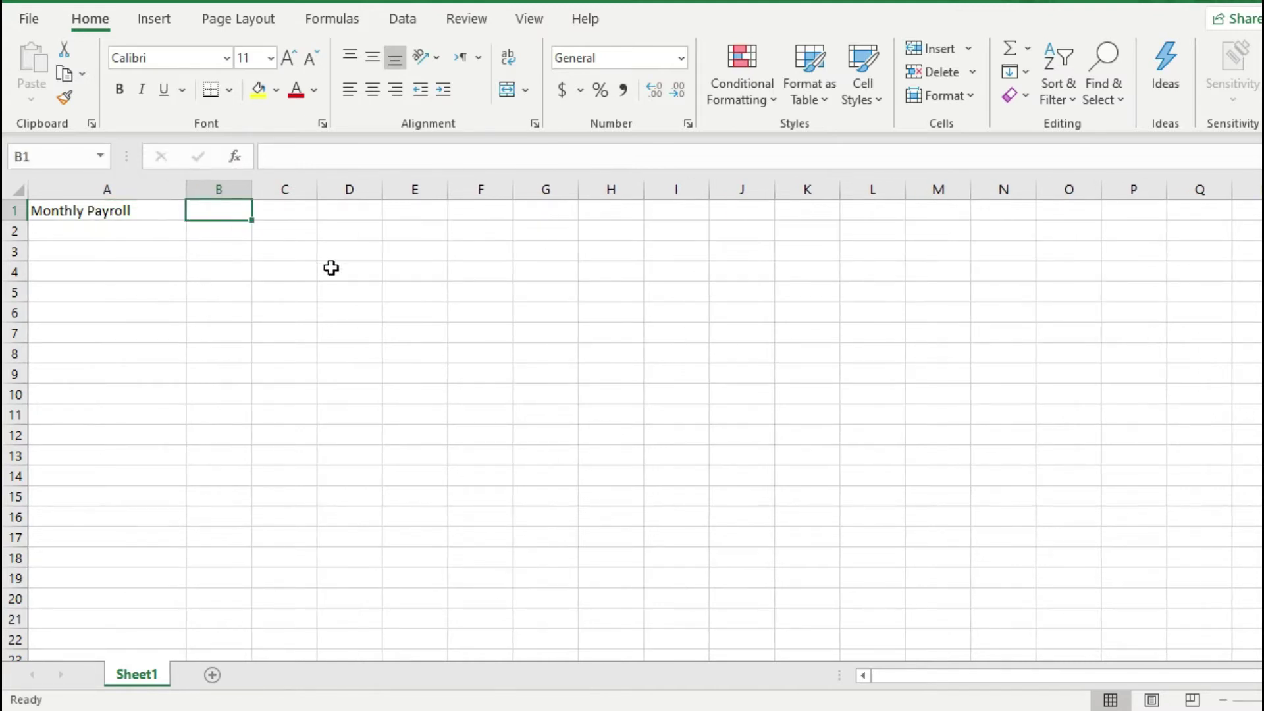
# Select column A, column B and cell D3 in turn
pyautogui.click(102, 189)
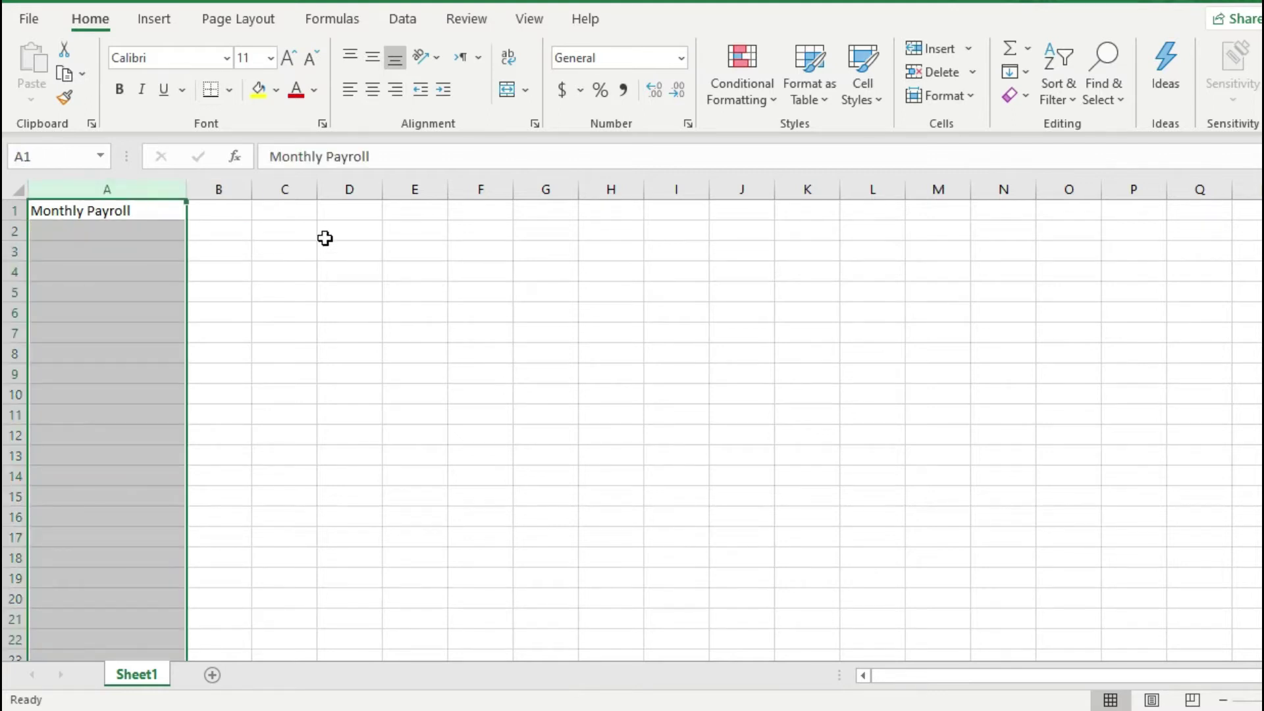
pyautogui.click(217, 189)
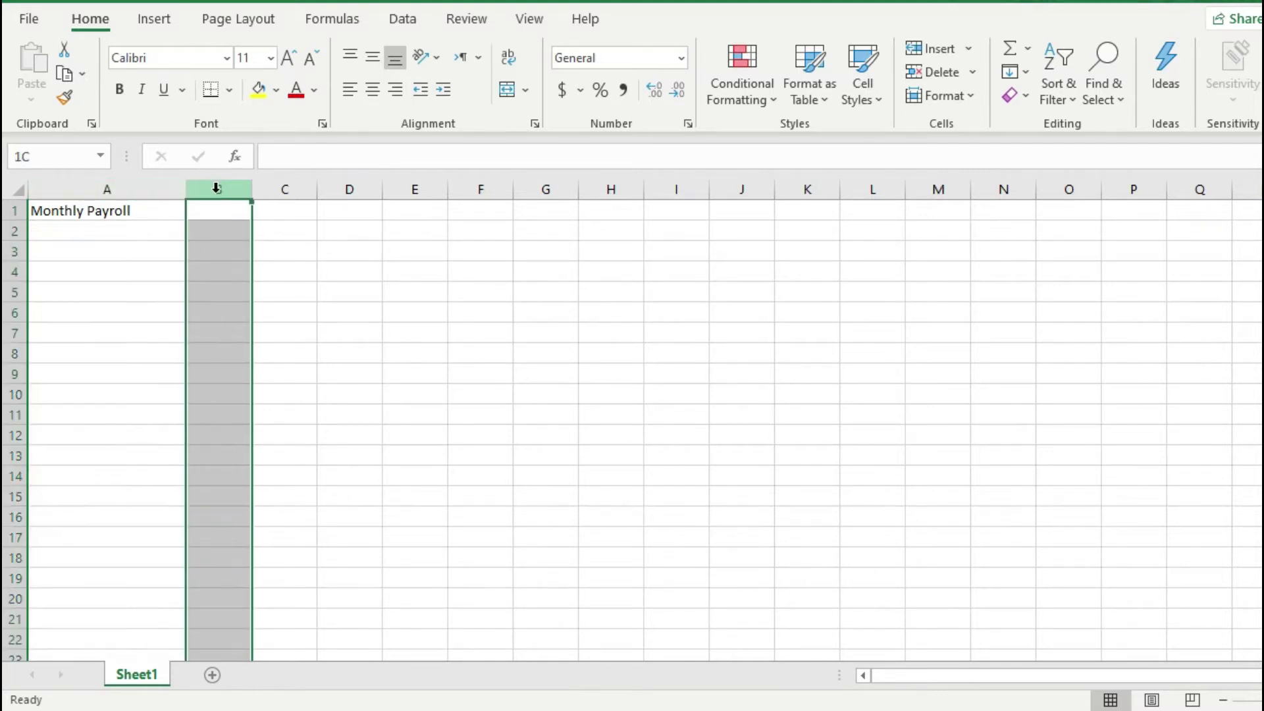
pyautogui.click(331, 253)
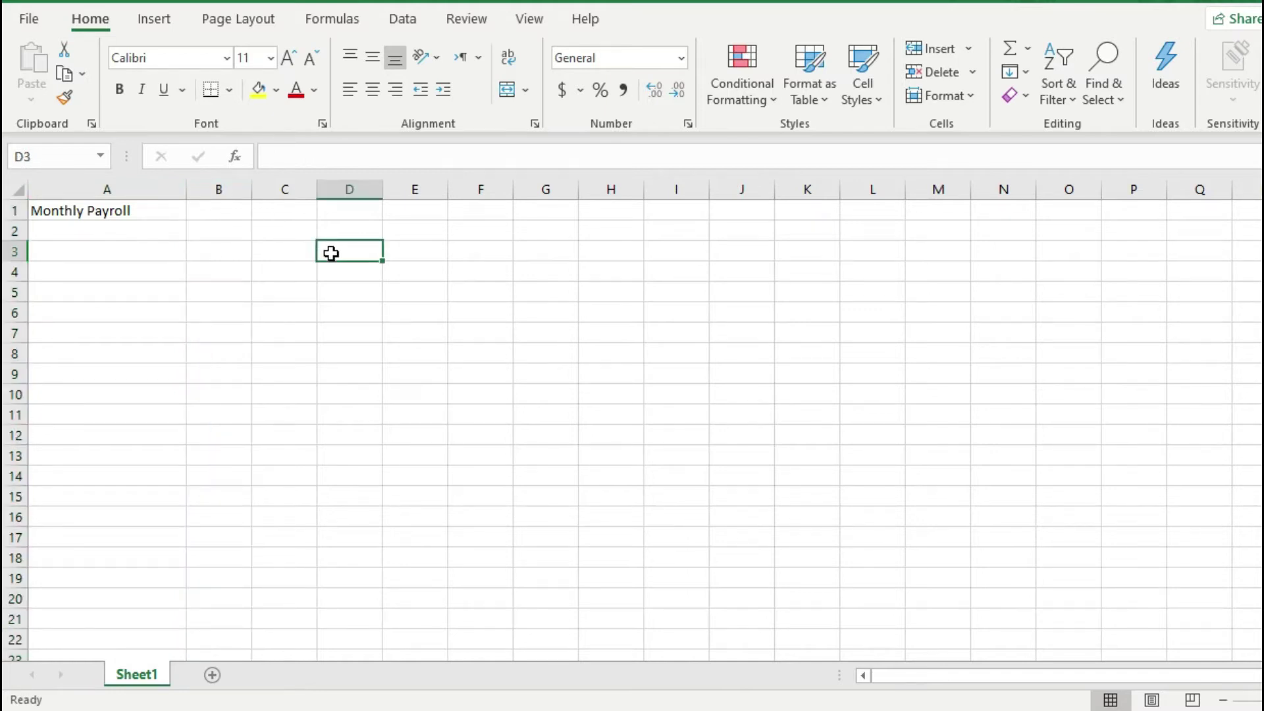
# Widen columns D and F and increase the height of rows 4 and 7
pyautogui.moveTo(382, 191); pyautogui.dragTo(537, 192)
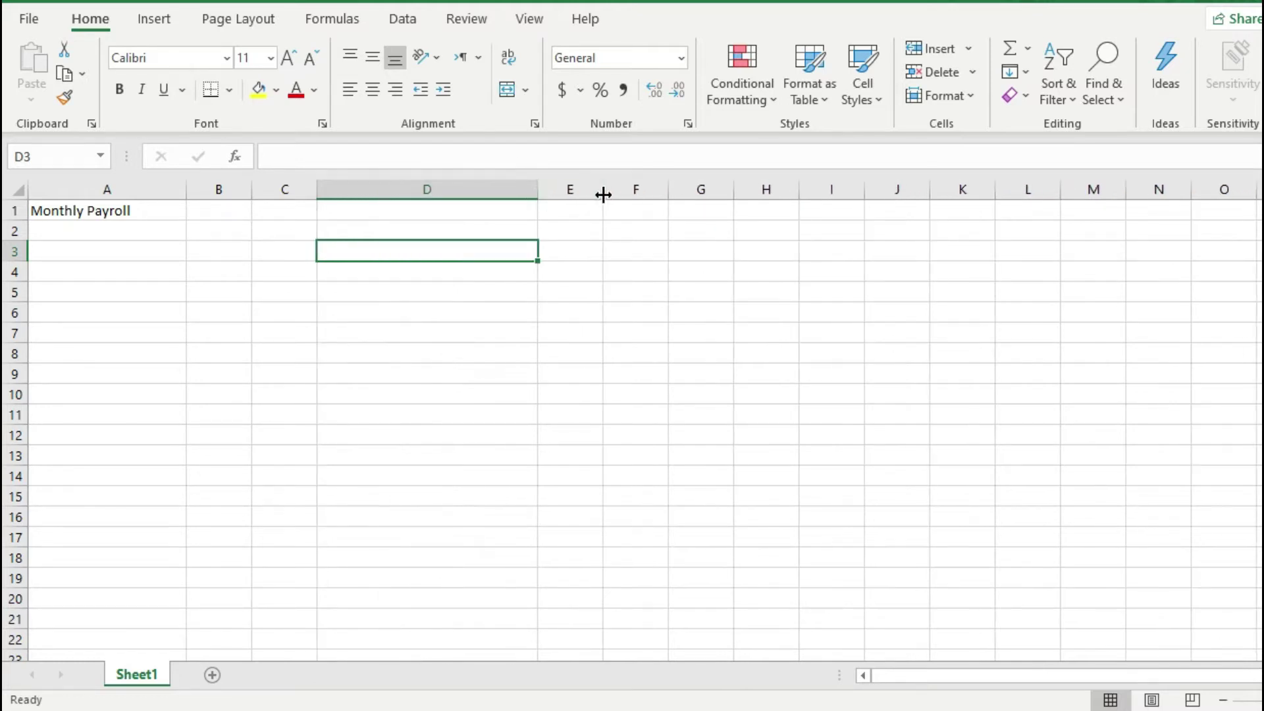
pyautogui.moveTo(670, 193); pyautogui.dragTo(781, 190)
pyautogui.moveTo(13, 282); pyautogui.dragTo(17, 373)
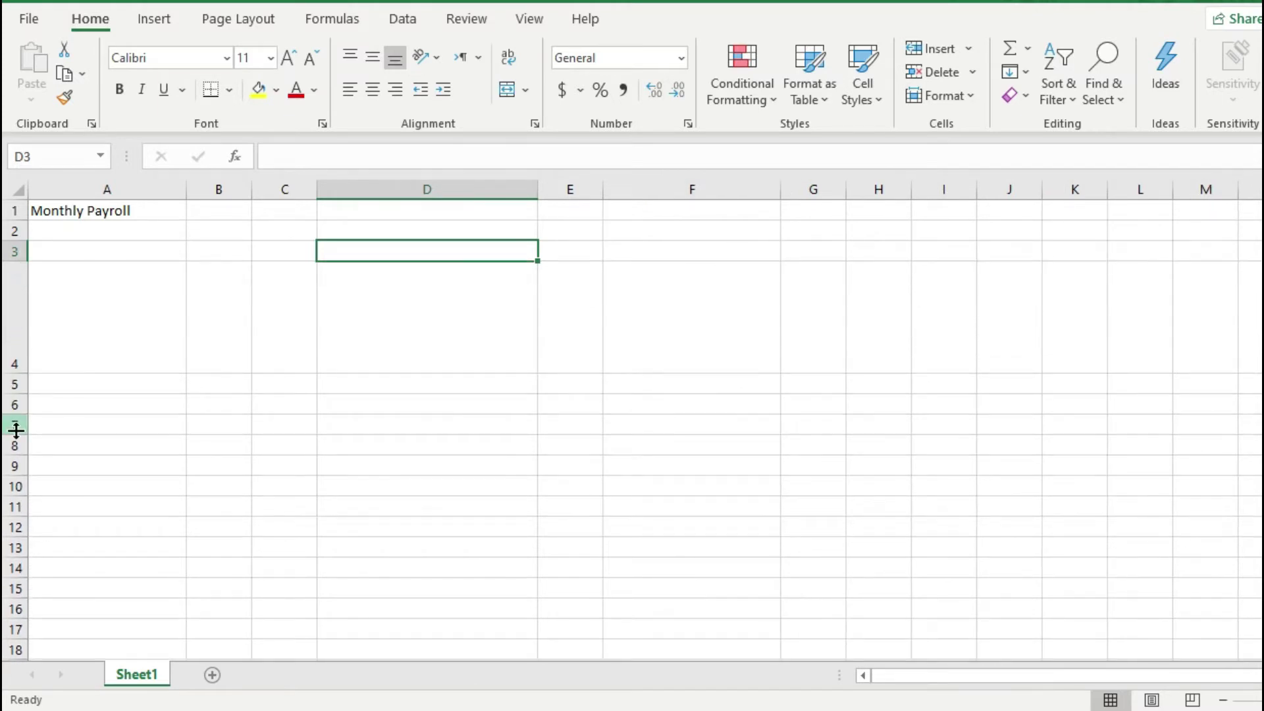
pyautogui.moveTo(17, 434); pyautogui.dragTo(20, 519)
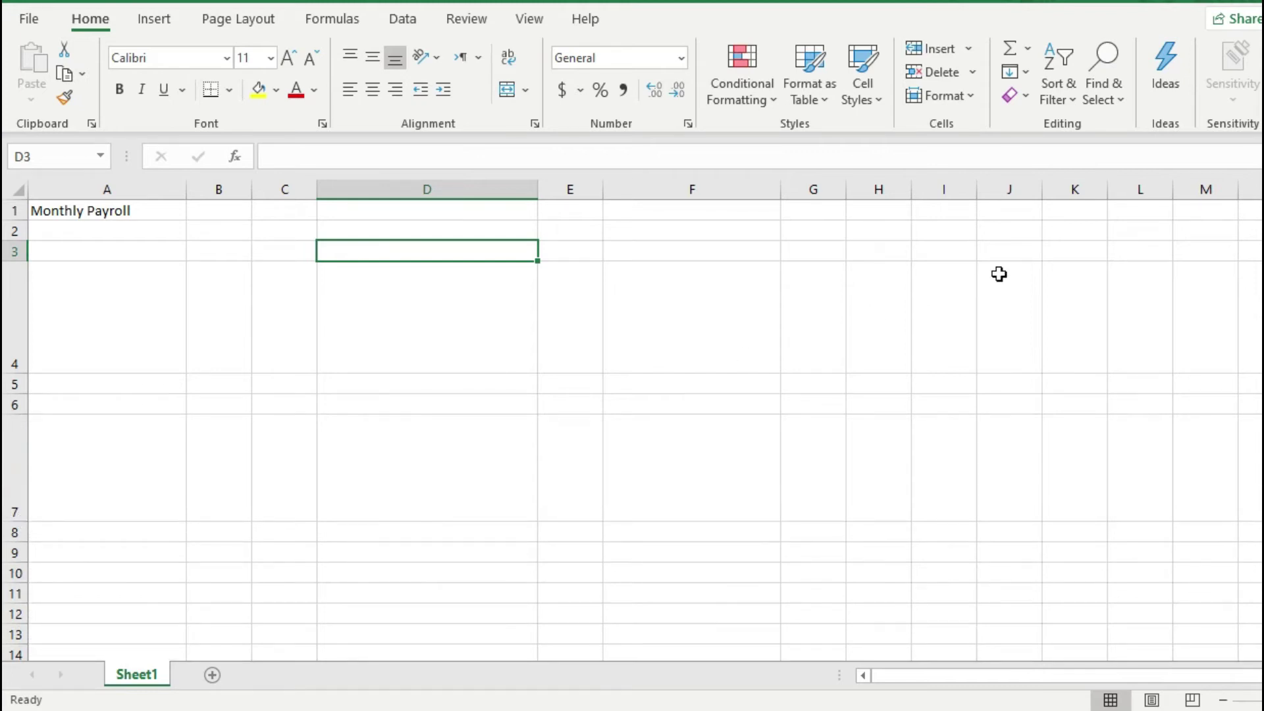
# Undo the size changes made to rows 7 and 4 and columns F and D
pyautogui.hotkey('ctrl', 'z')
pyautogui.hotkey('ctrl', 'z')
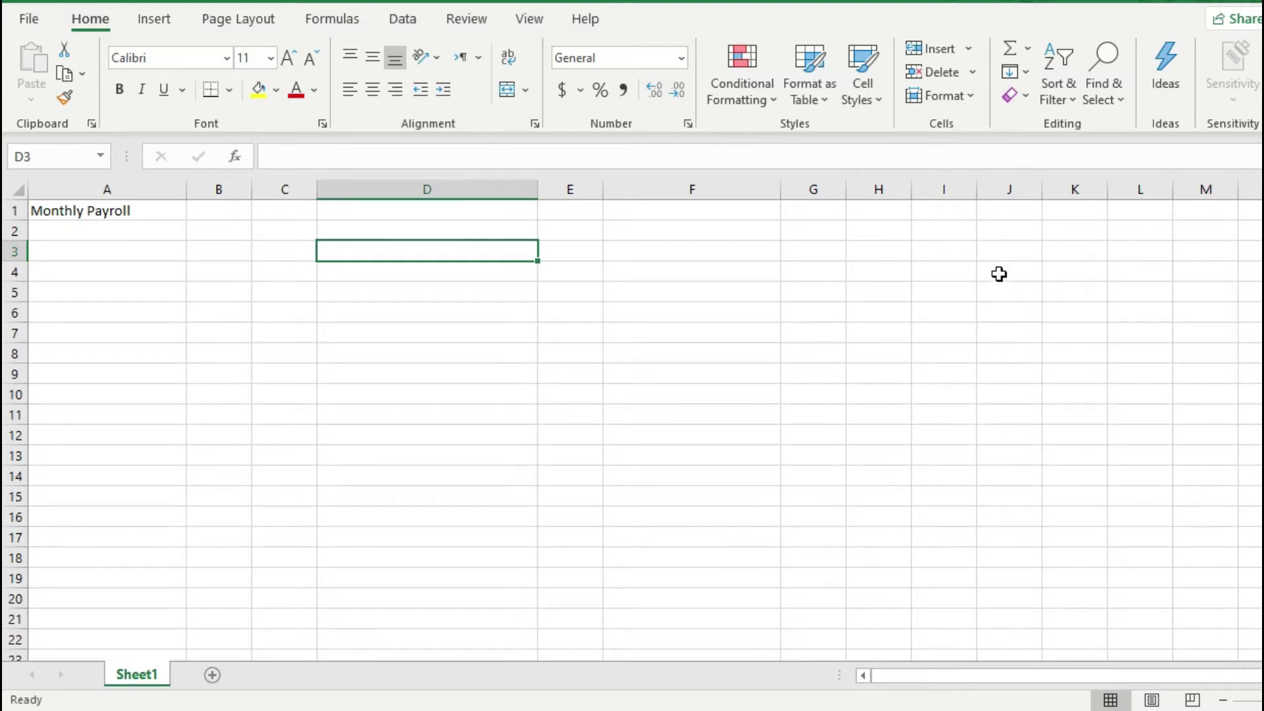
pyautogui.hotkey('ctrl', 'z')
pyautogui.hotkey('ctrl', 'z')
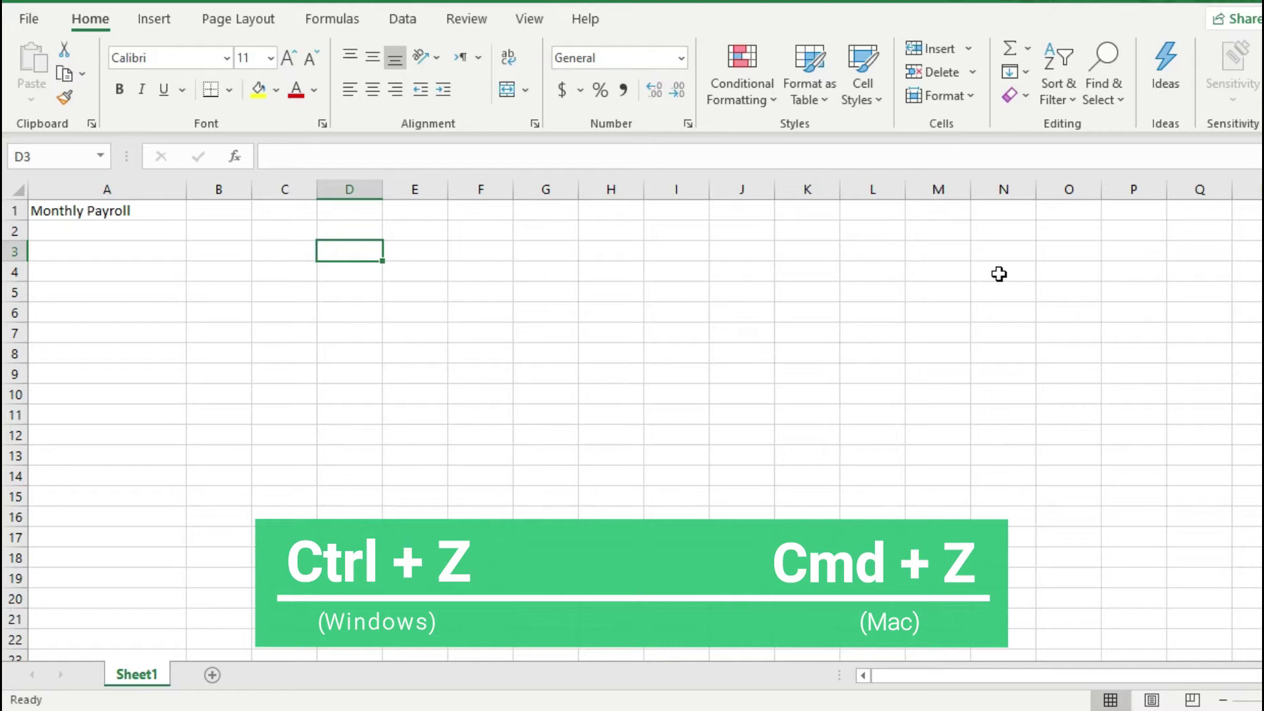
# Enter the column heading "Employee Name" in cell A3
pyautogui.click(131, 255)
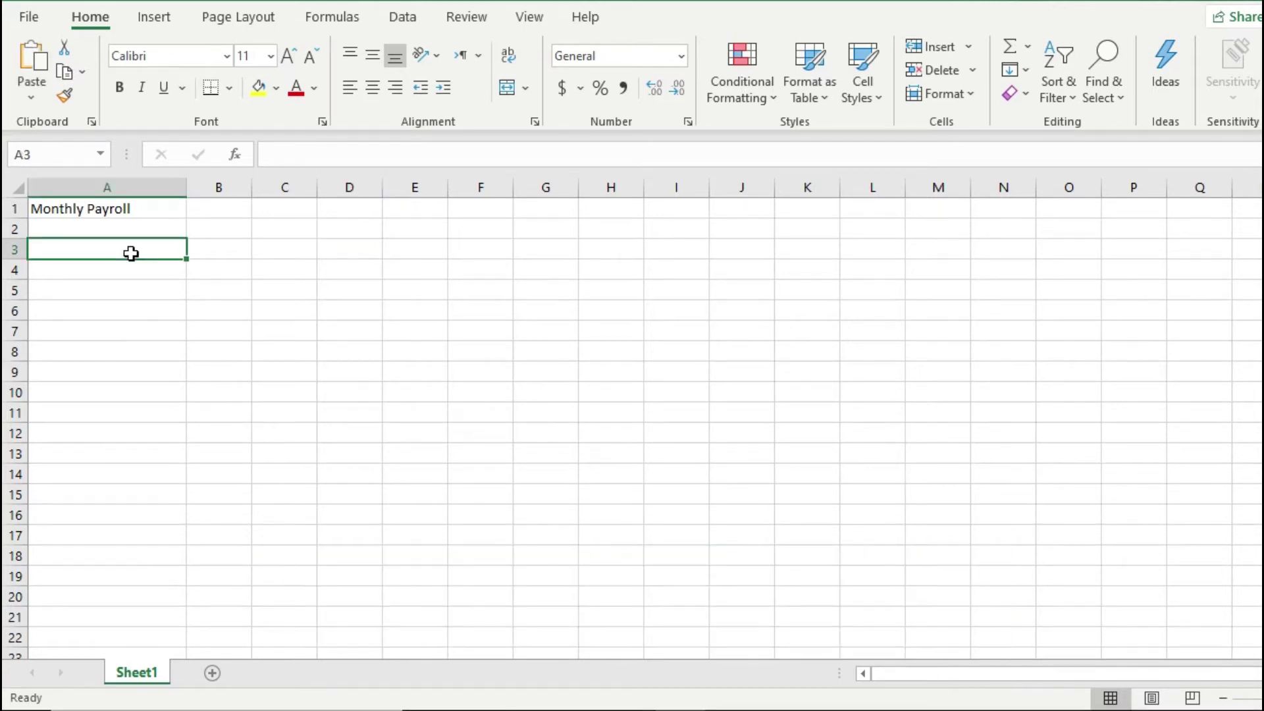
pyautogui.write('Employee Name')
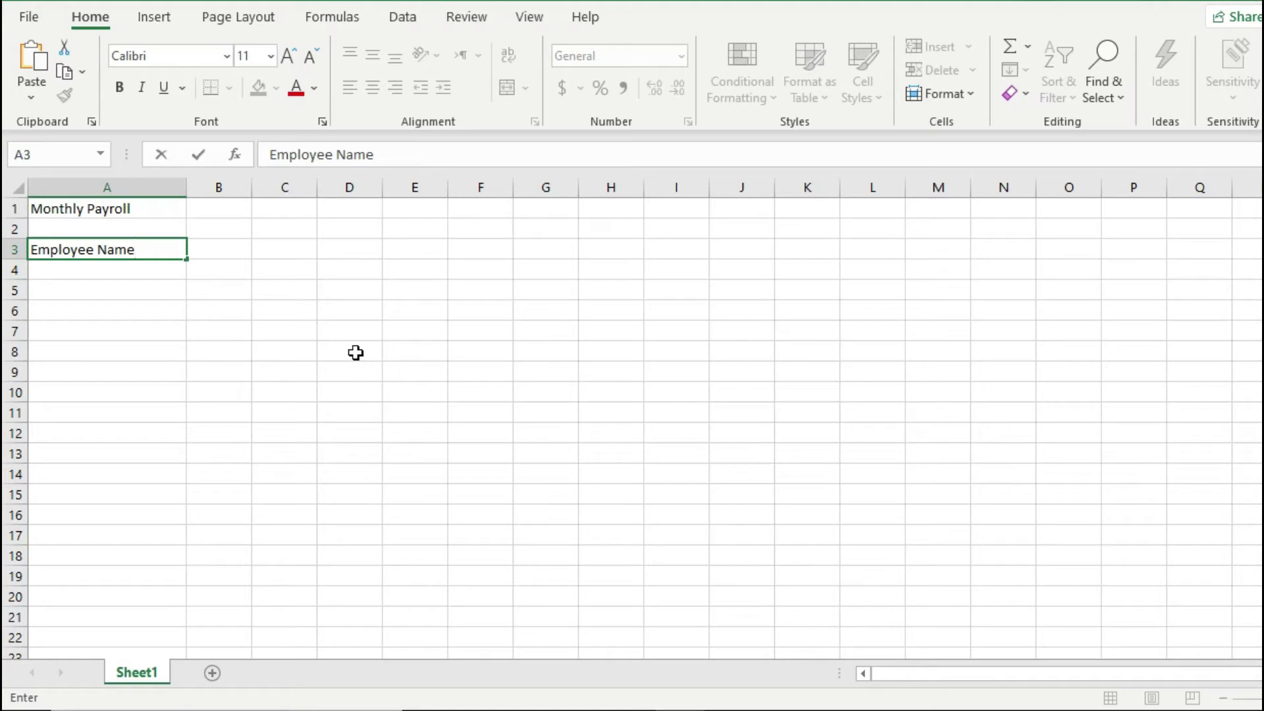
pyautogui.press('Return')
# Enter the six employees' first names in cells A4 to A9 under the heading, and select cell B2
pyautogui.write('Jack')
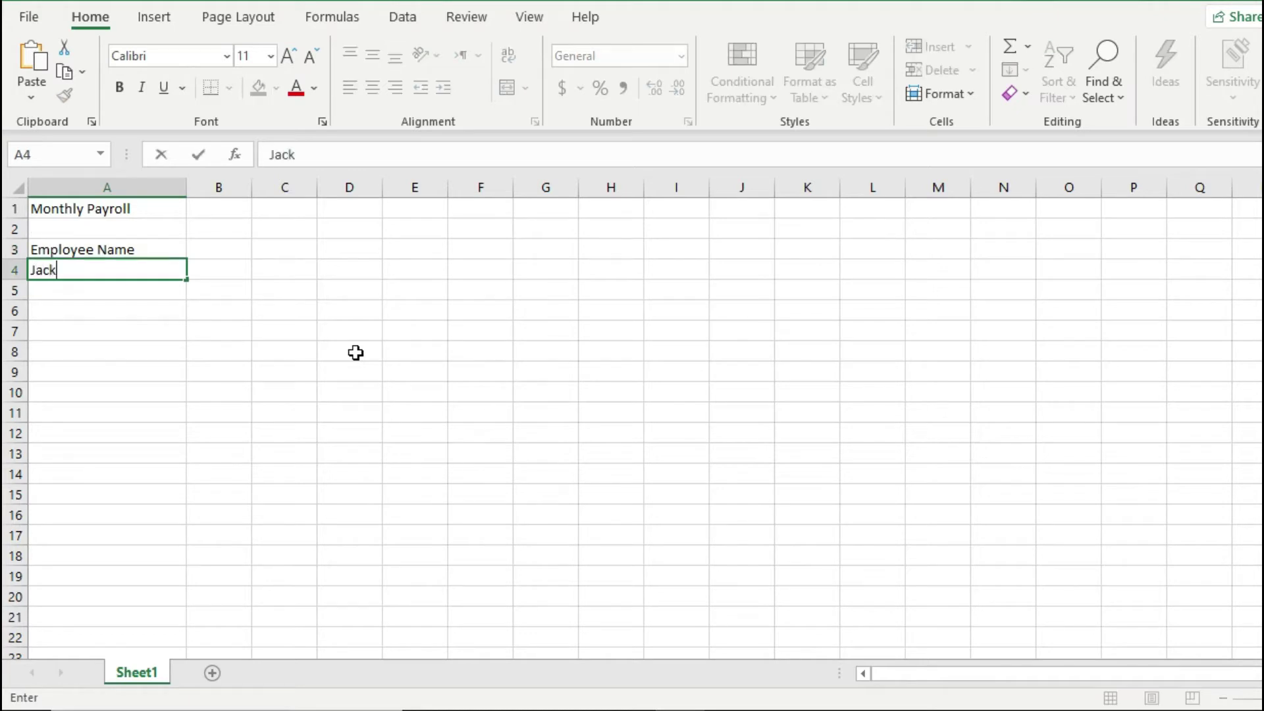
pyautogui.press('Return')
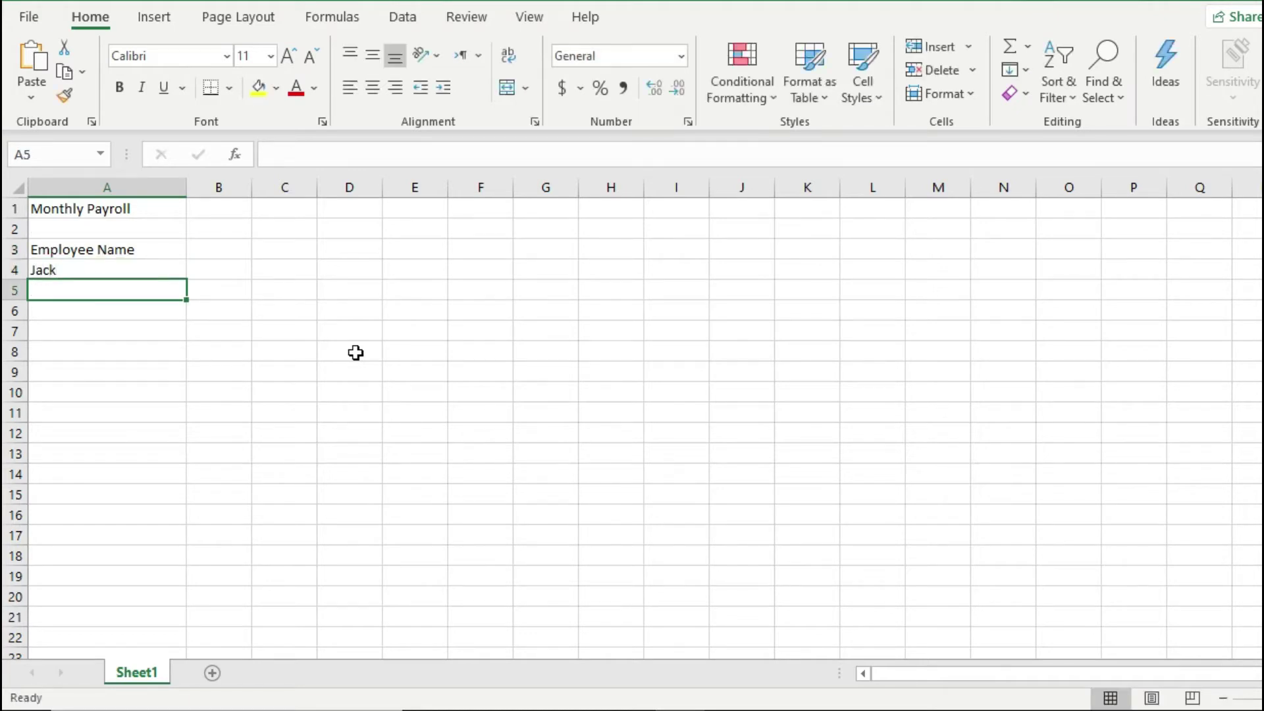
pyautogui.write('ll')
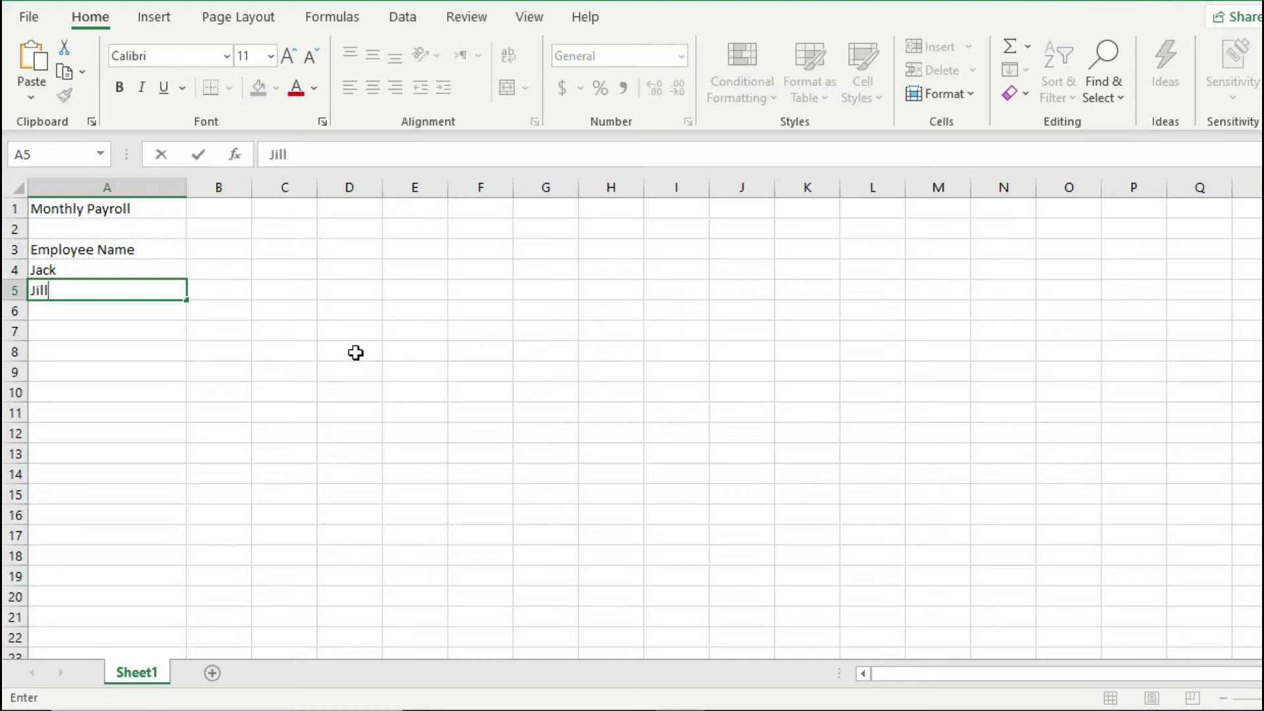
pyautogui.press('Return')
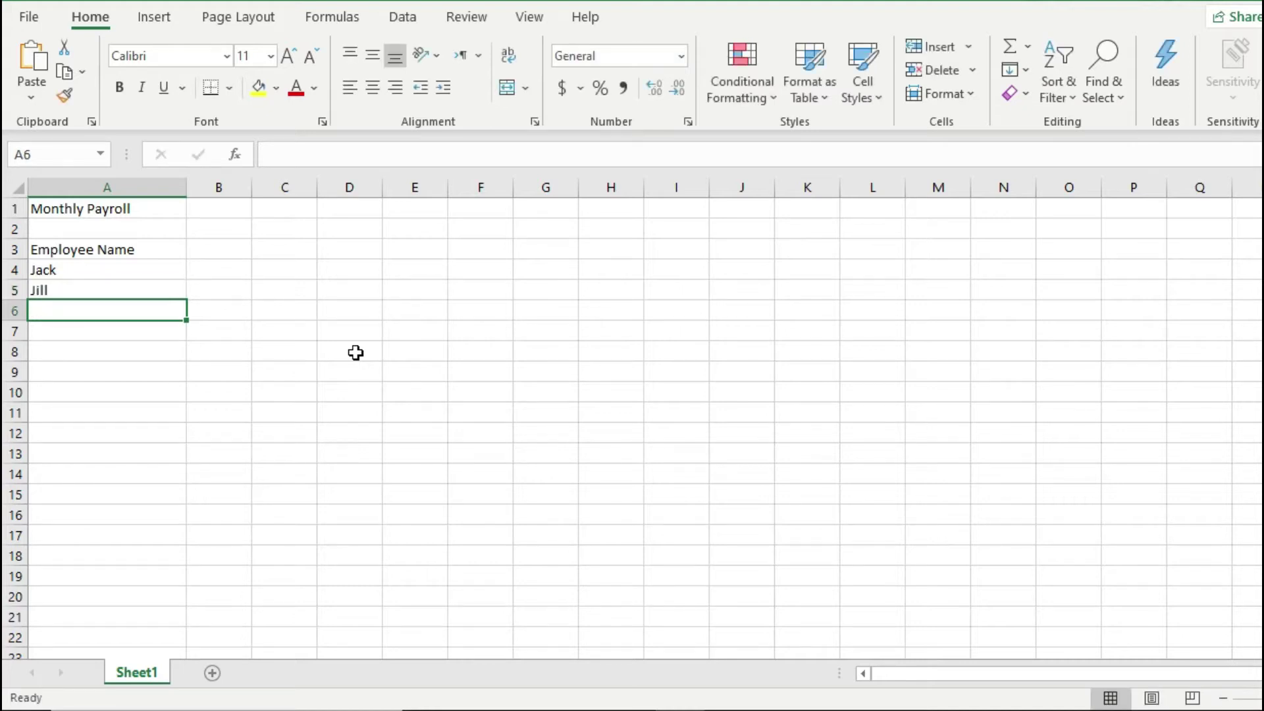
pyautogui.write('John')
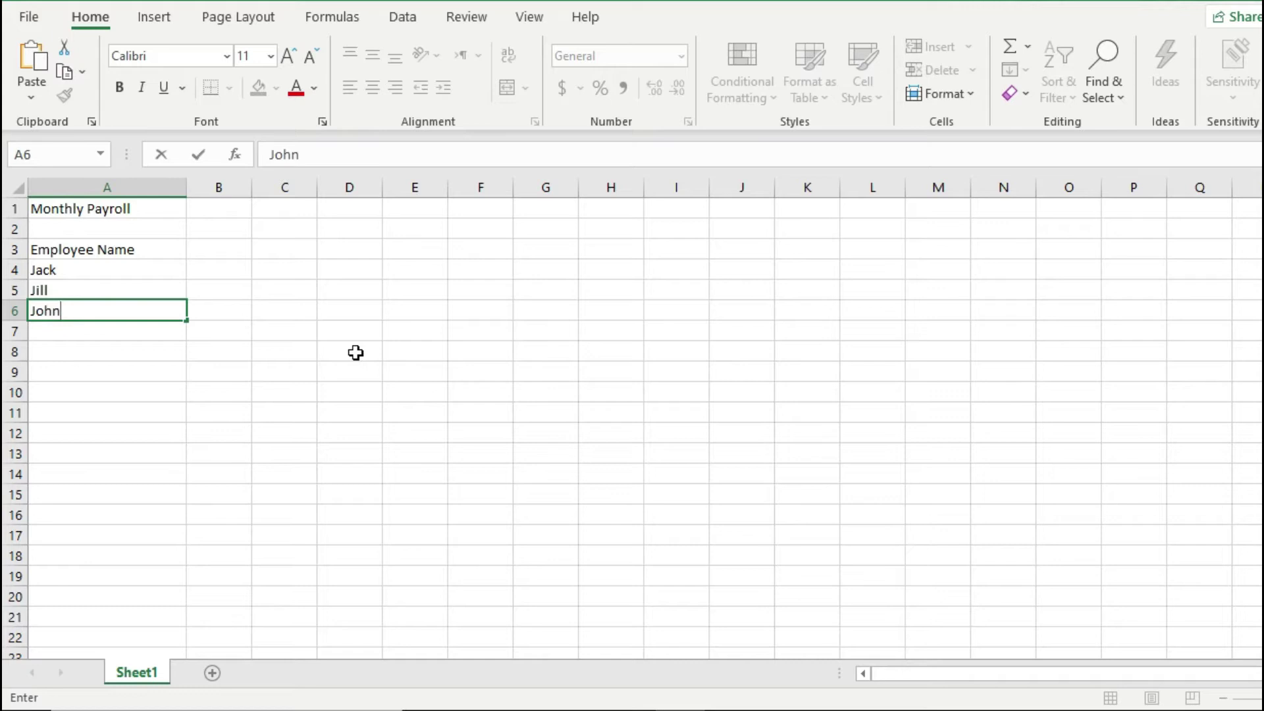
pyautogui.press('Return')
pyautogui.write('Del')
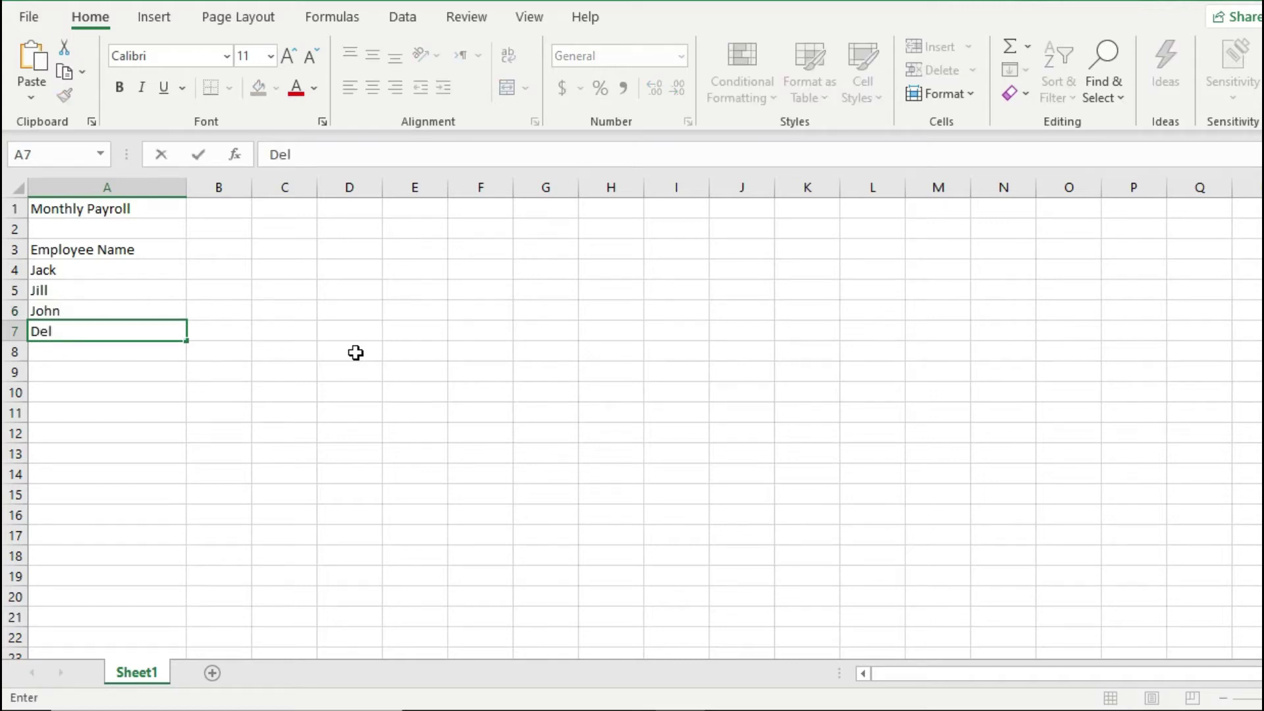
pyautogui.press('Return')
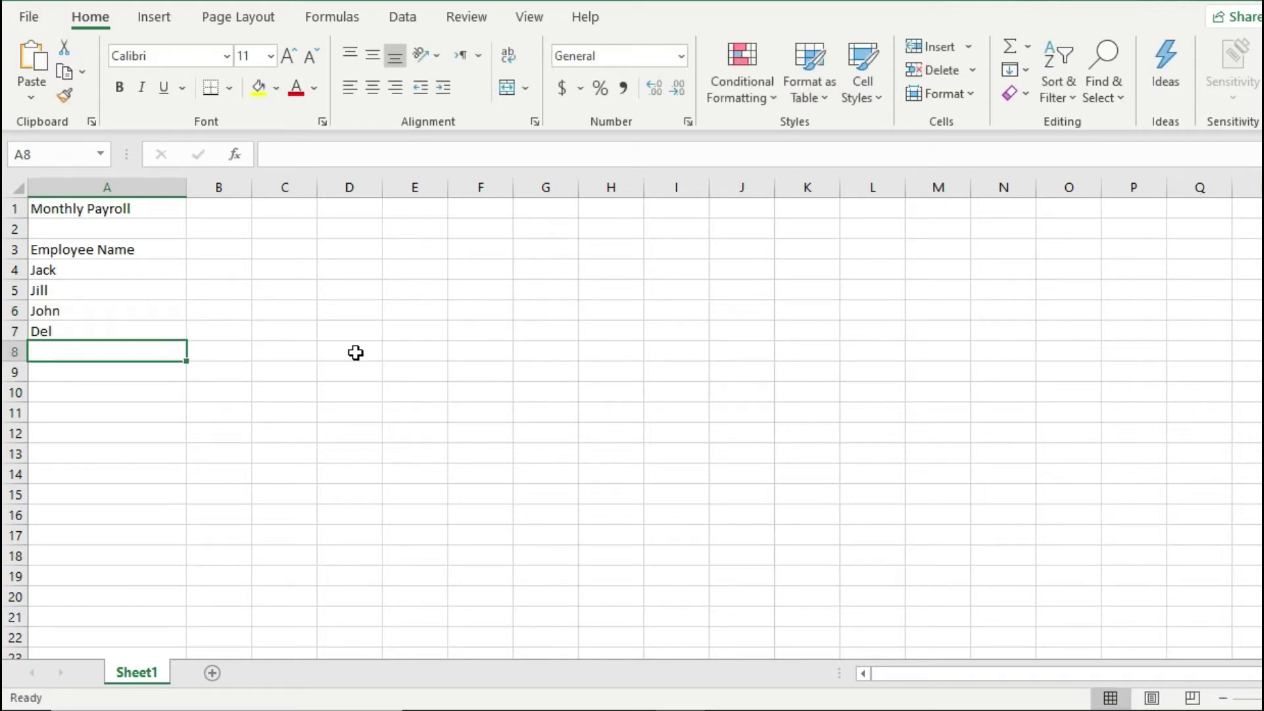
pyautogui.write('Mark')
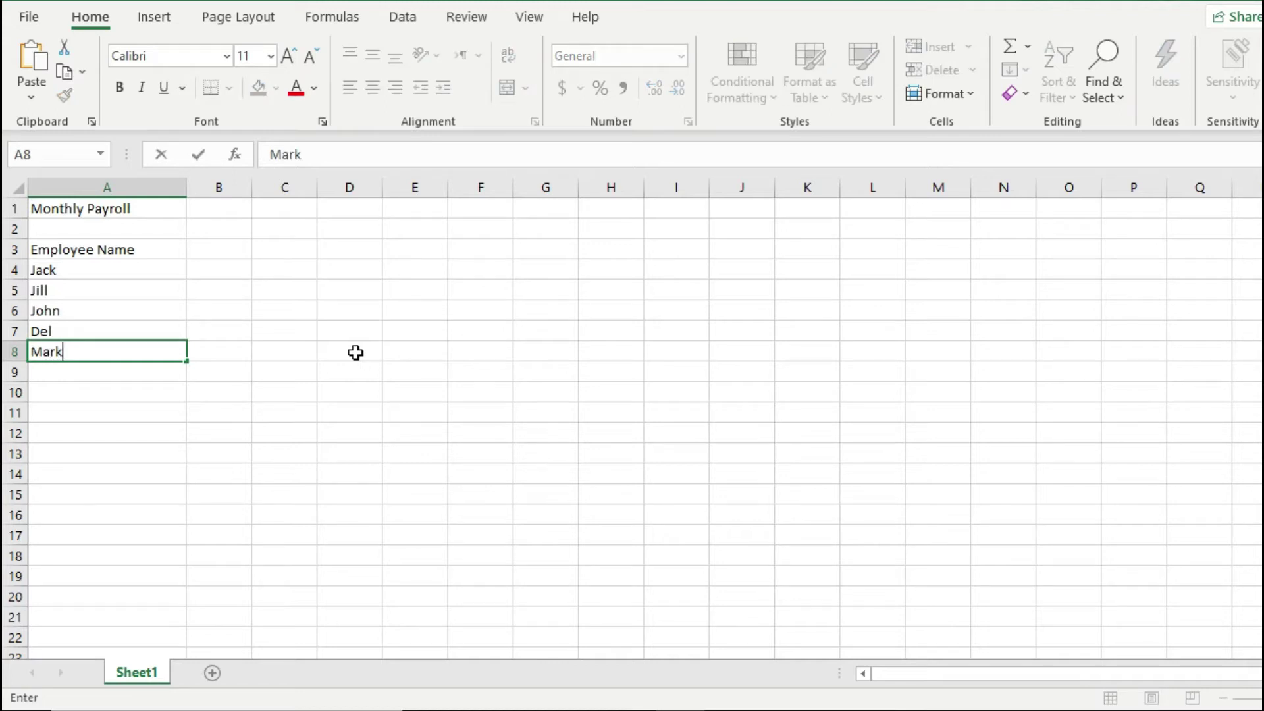
pyautogui.press('Return')
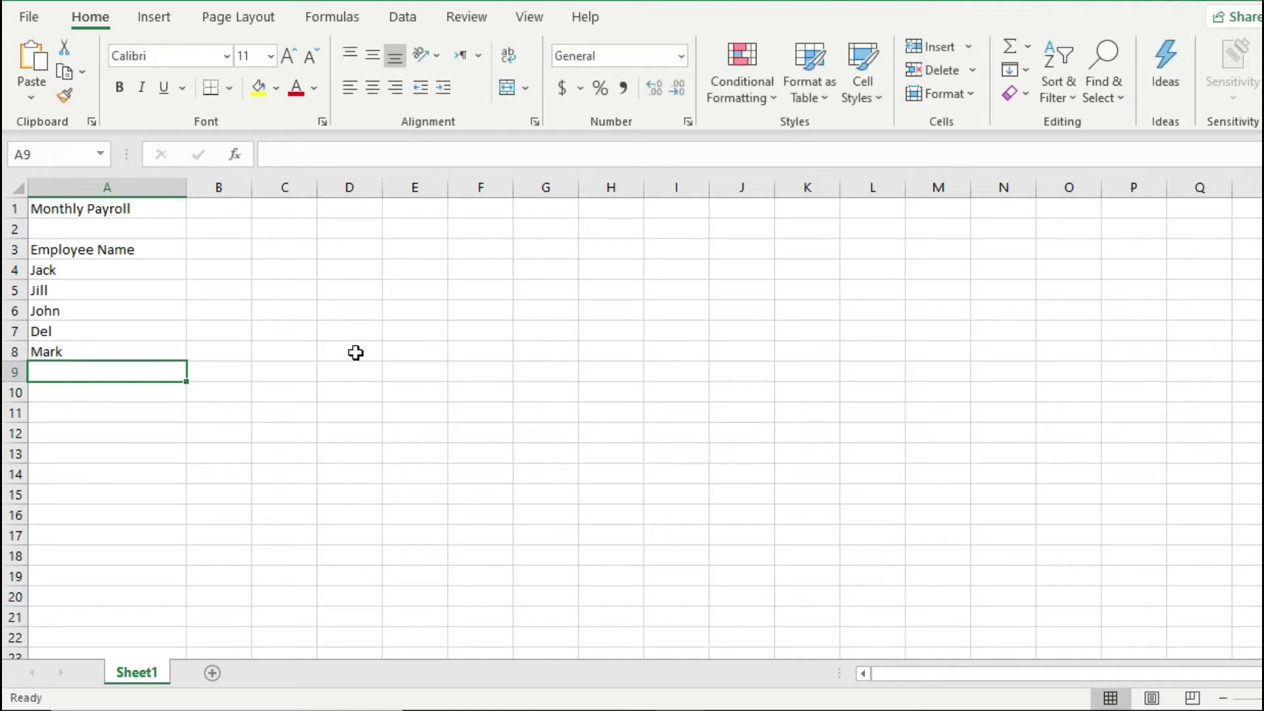
pyautogui.write('Sam')
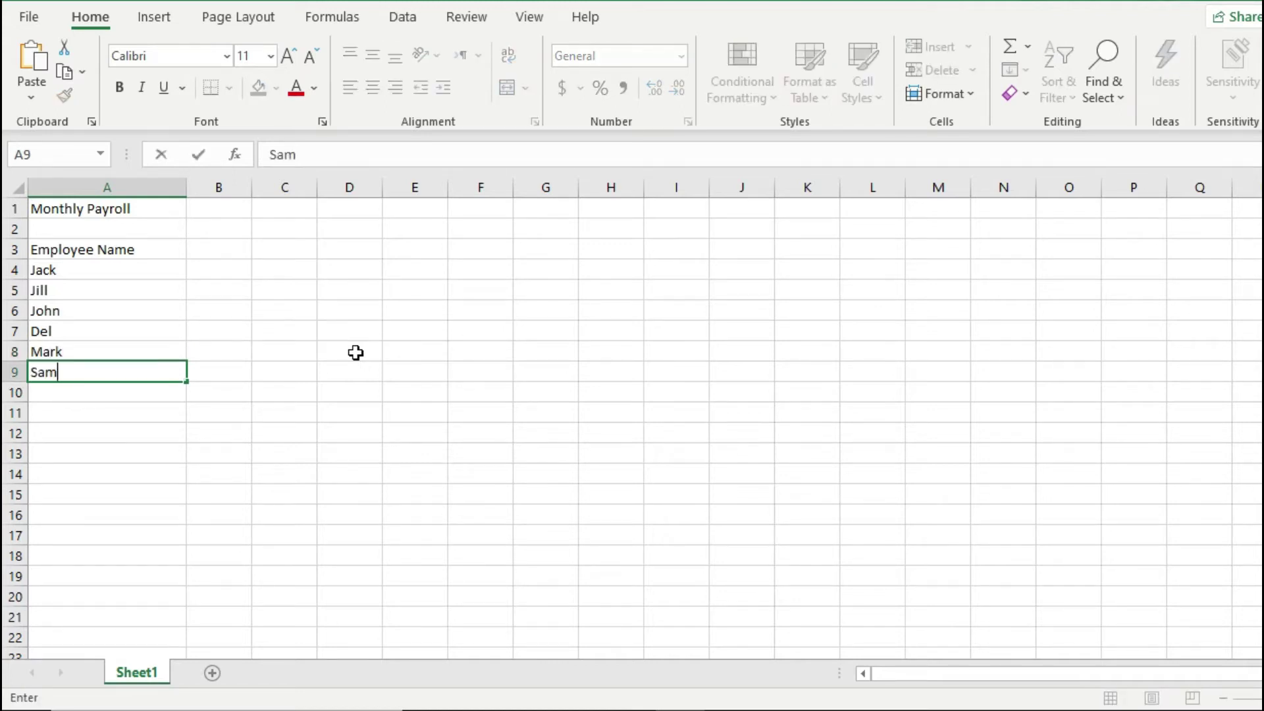
pyautogui.press('Return')
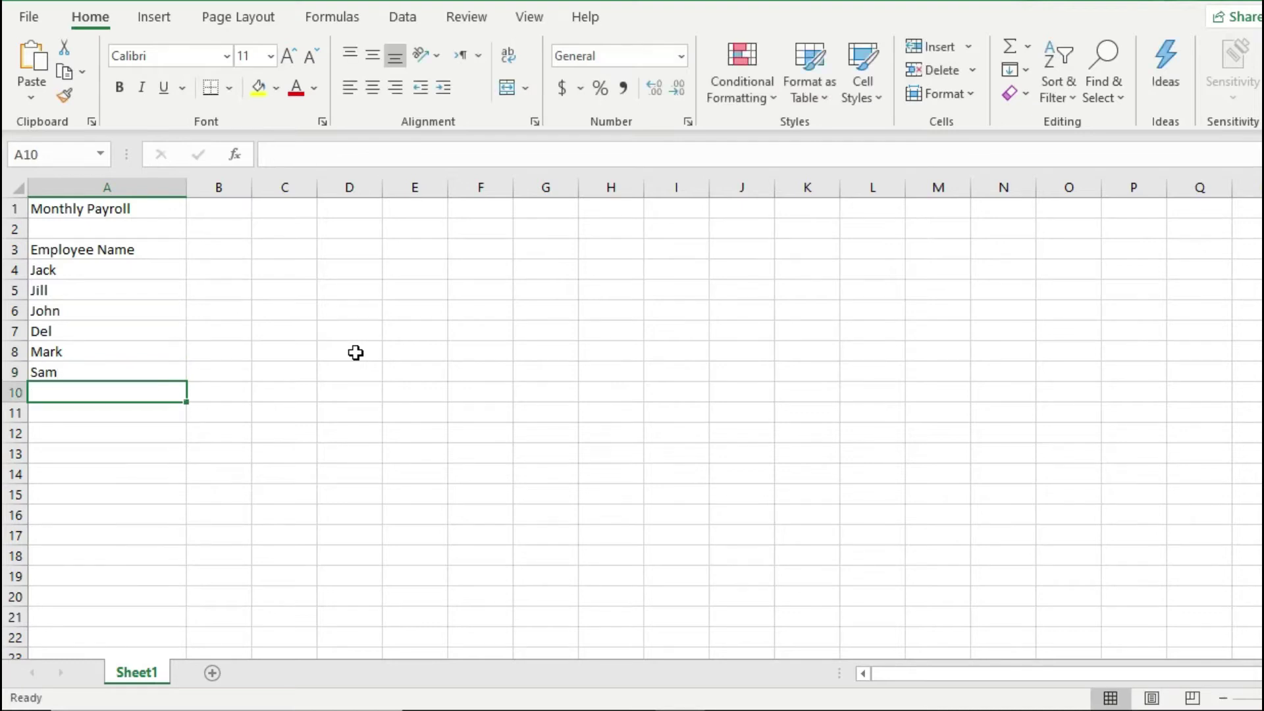
pyautogui.click(219, 231)
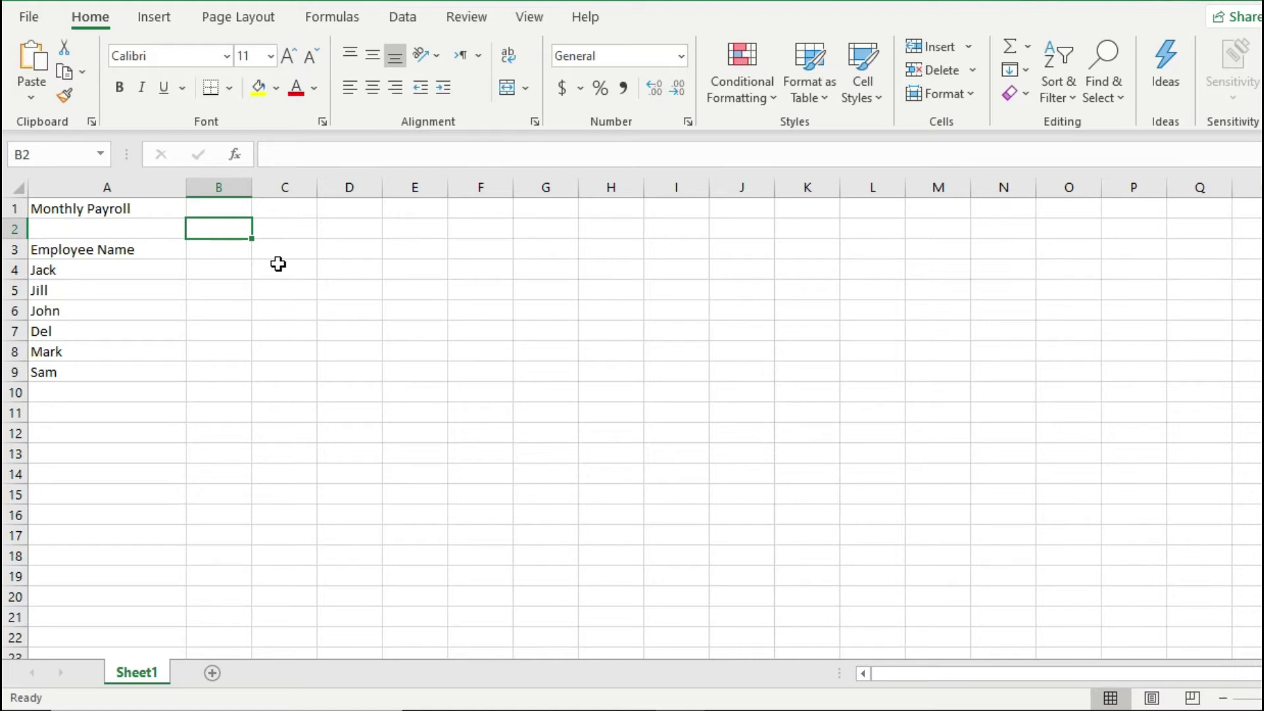
# Enter the month headings "January" in cell B2 and "February" in cell C2
pyautogui.write('January')
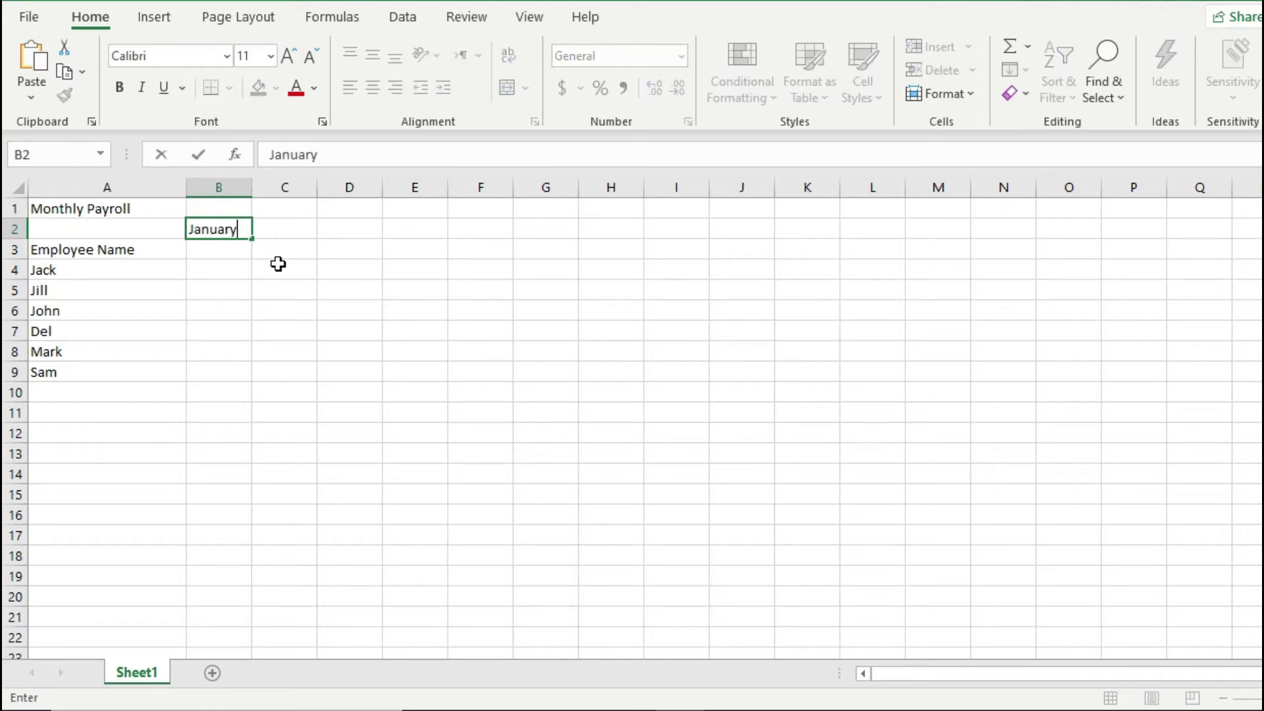
pyautogui.press('Tab')
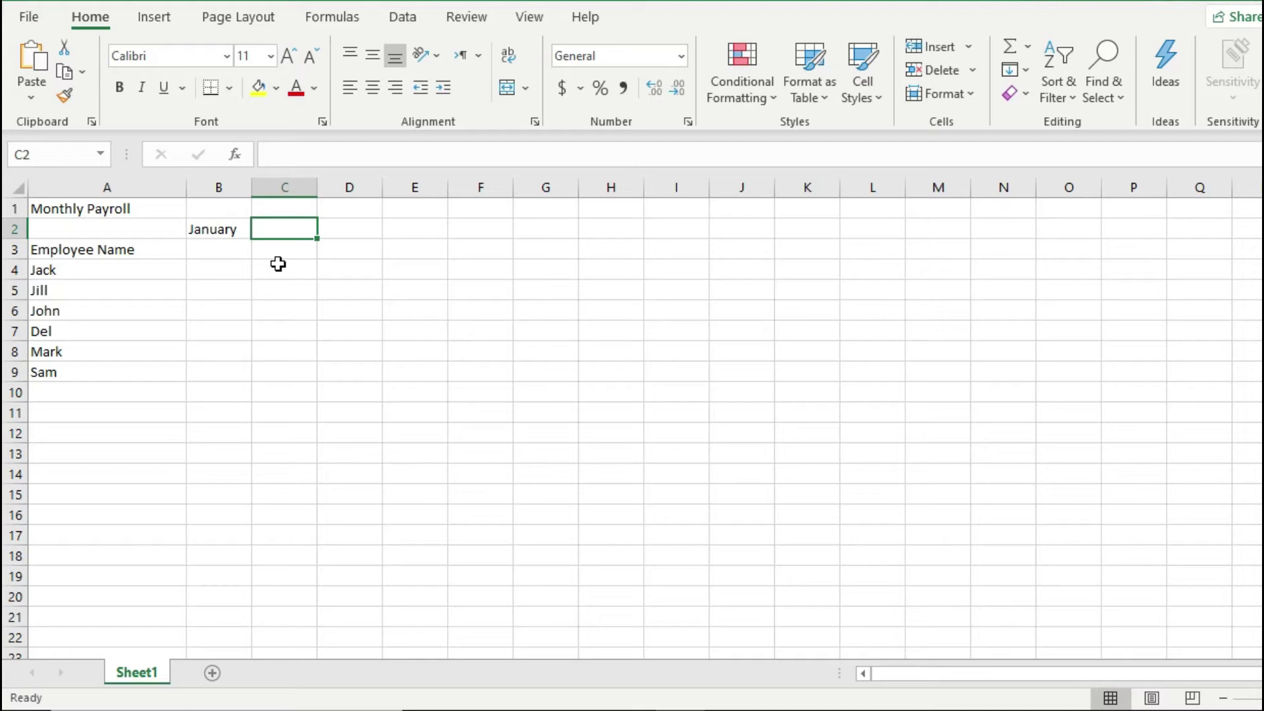
pyautogui.write('February')
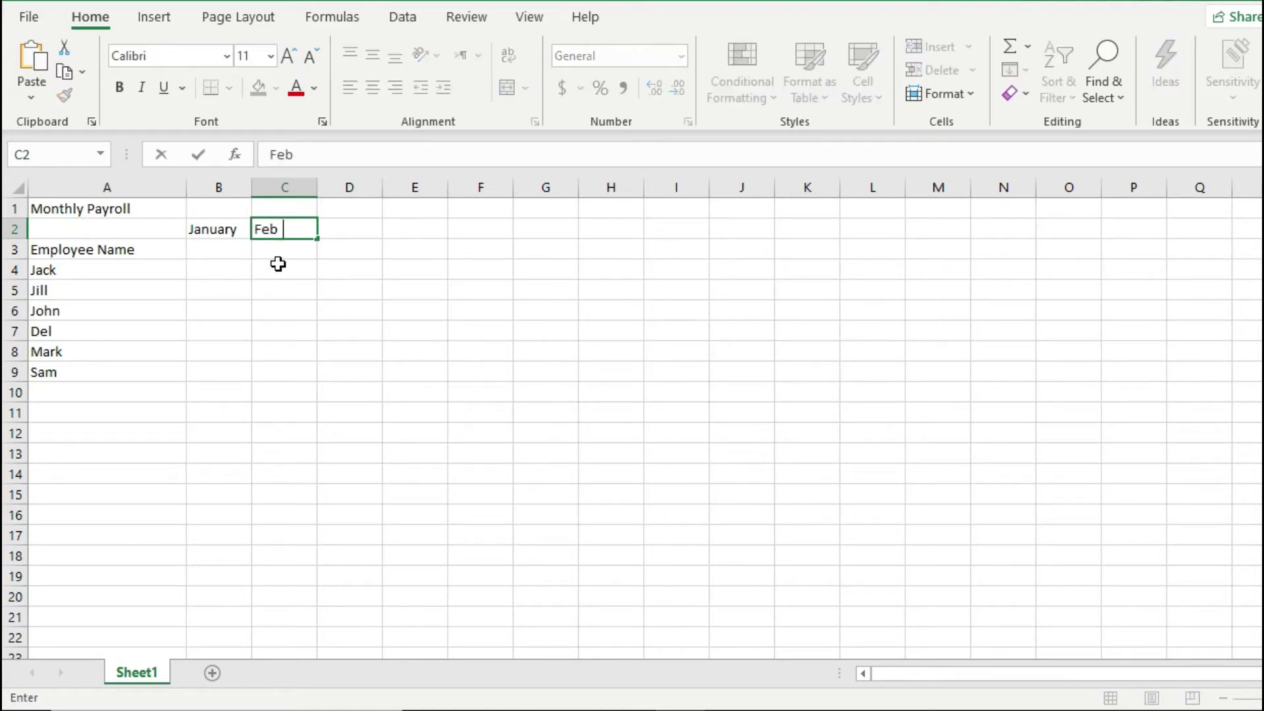
pyautogui.press('Tab')
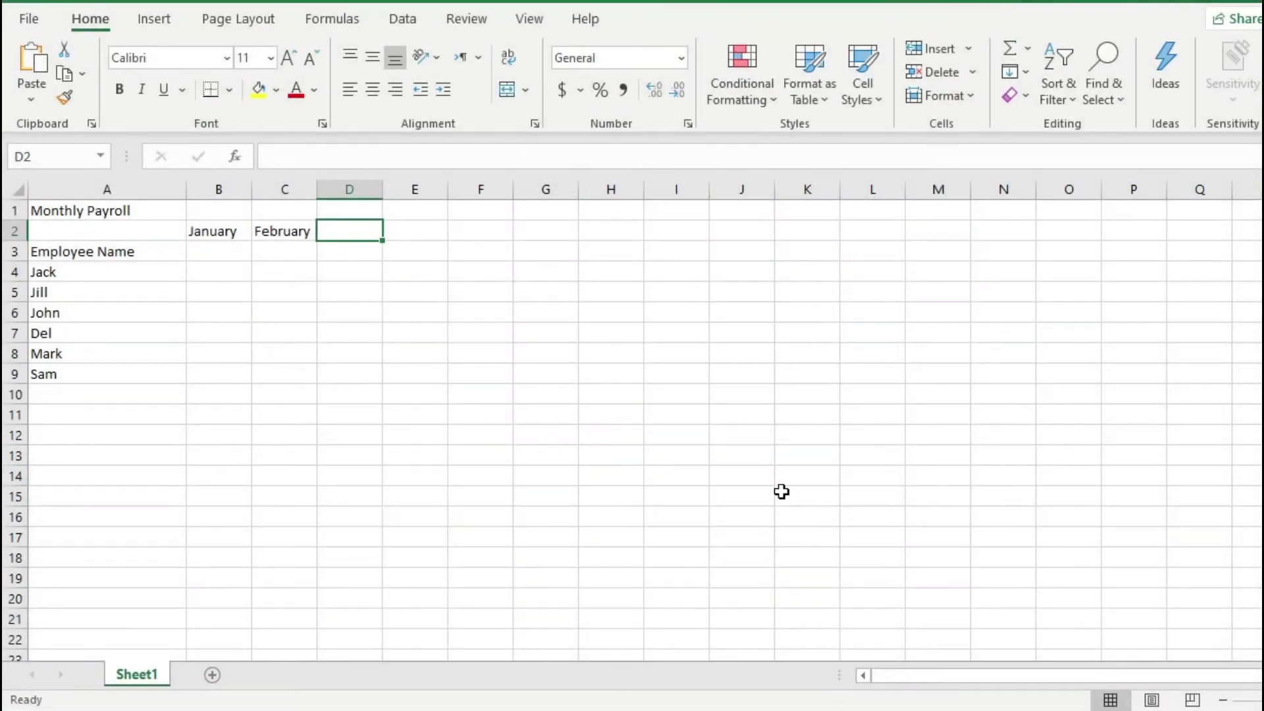
# Auto fill the month series from "February" in C2 across to December in M2
pyautogui.click(287, 228)
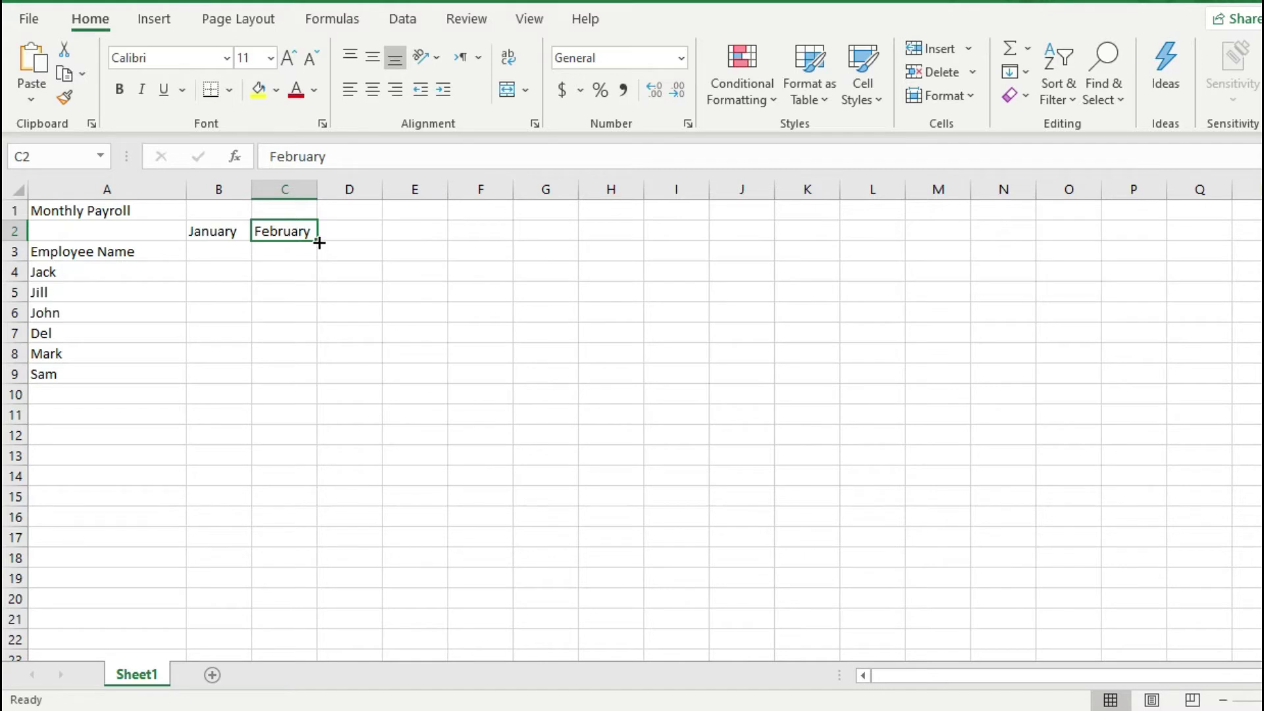
pyautogui.moveTo(317, 241); pyautogui.dragTo(318, 241)
pyautogui.moveTo(317, 241); pyautogui.dragTo(949, 238)
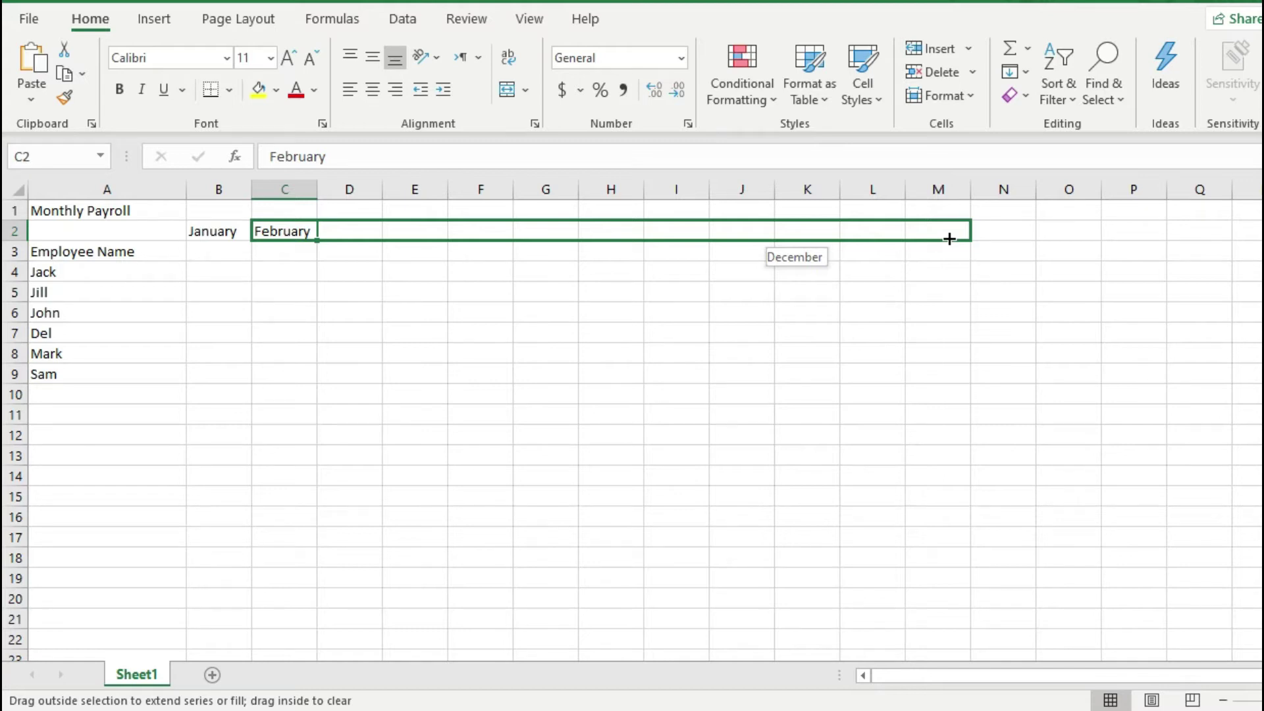
pyautogui.moveTo(949, 238); pyautogui.dragTo(948, 238)
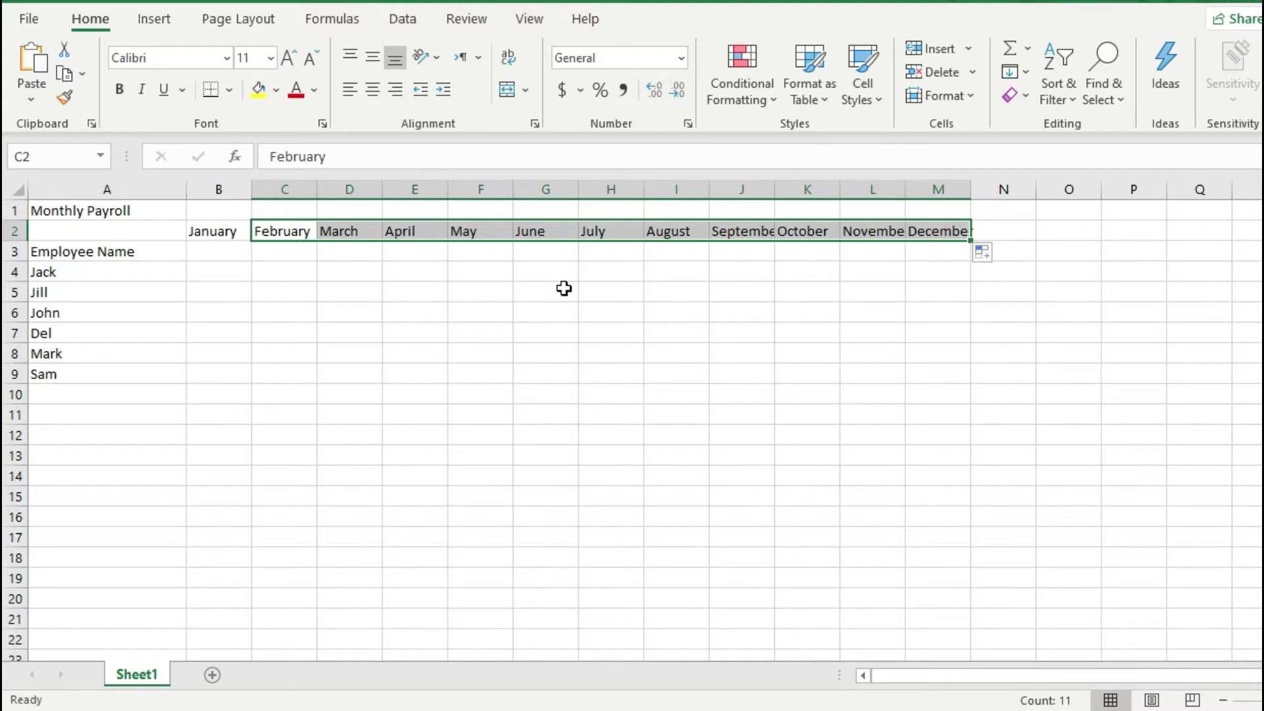
# Clear cells C2 to M2 and auto fill the months from "January" in B2 across to December in M2
pyautogui.press('Delete')
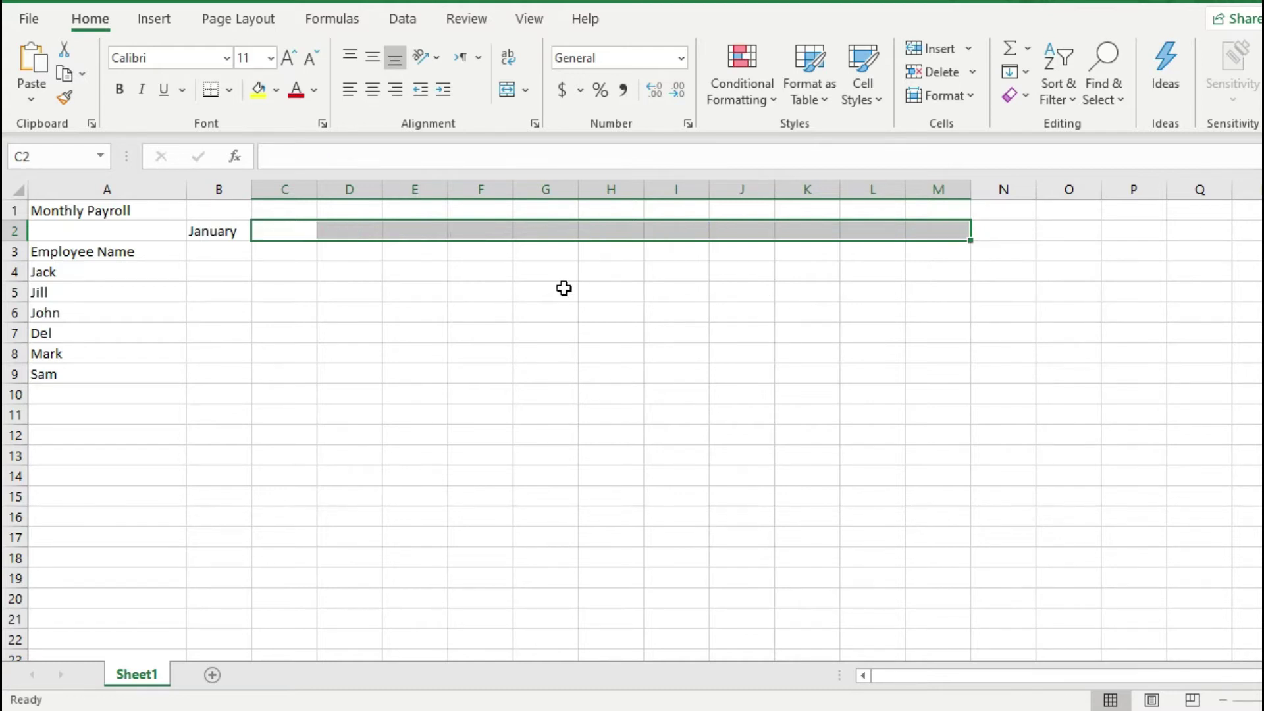
pyautogui.click(211, 230)
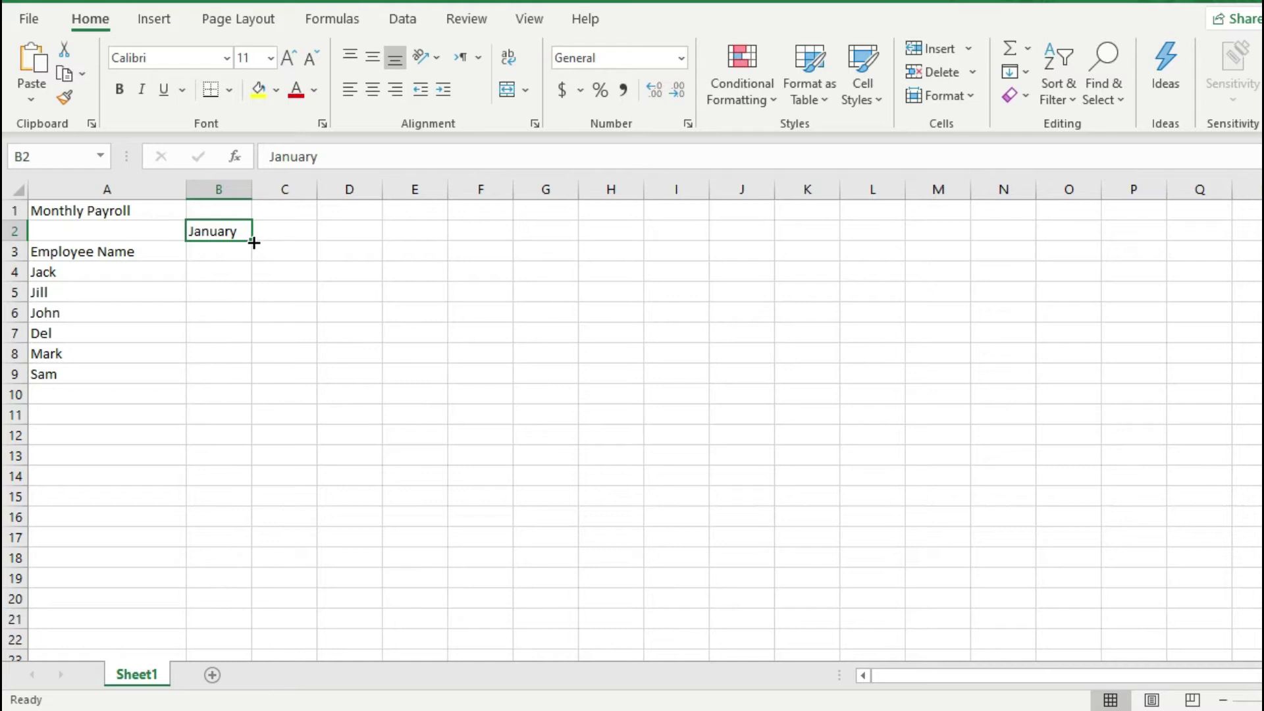
pyautogui.moveTo(252, 241); pyautogui.dragTo(942, 235)
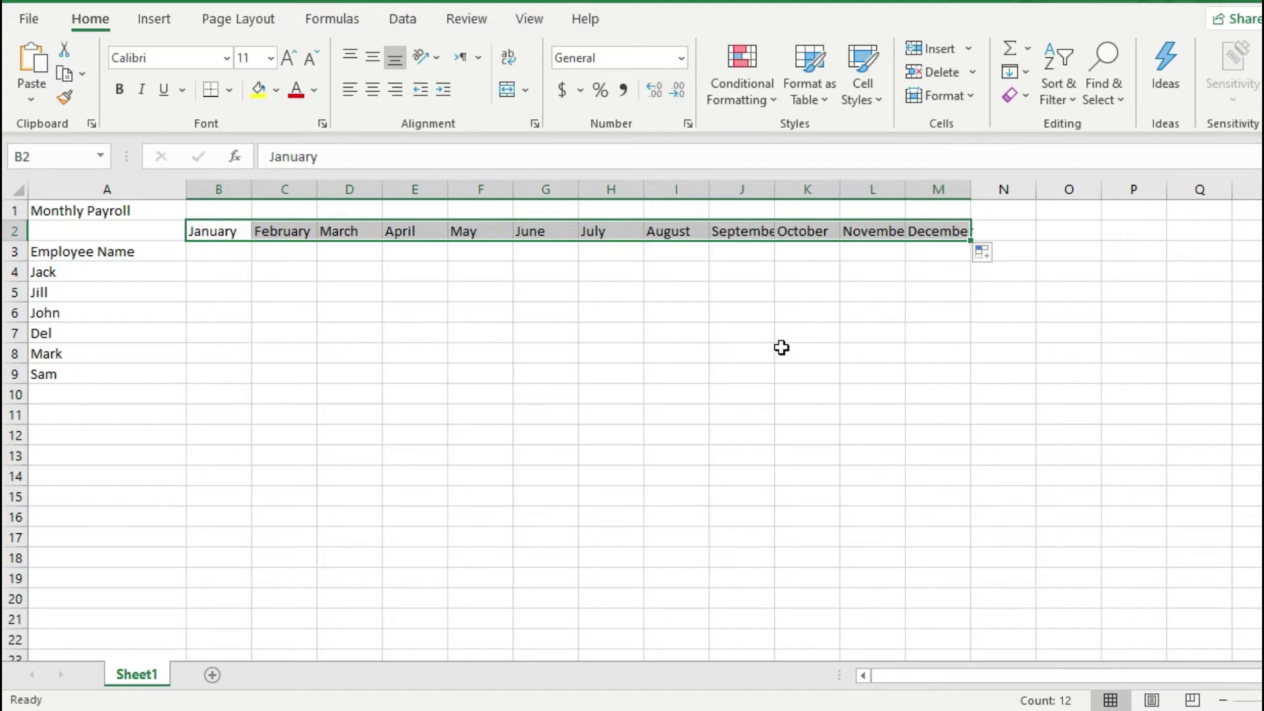
# Try auto filling the weekdays from "Monday" in G9 down to Sunday in G15, and clear them
pyautogui.click(549, 376)
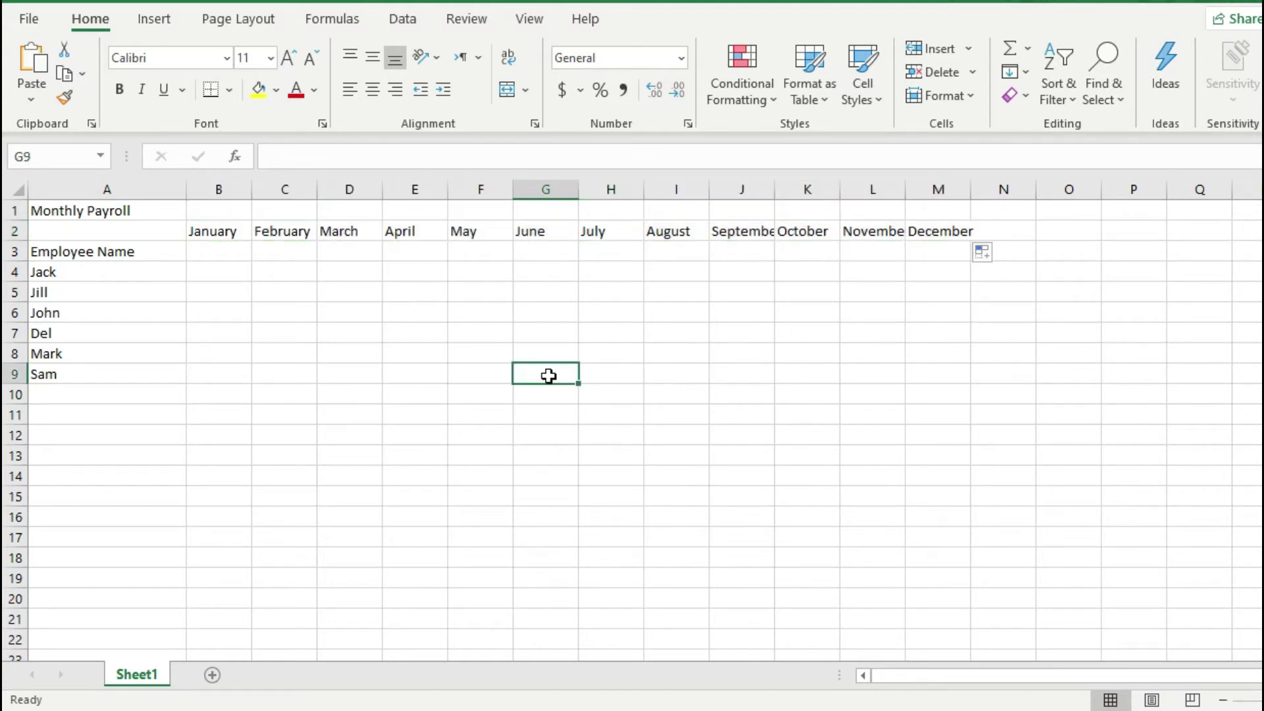
pyautogui.write('Monday')
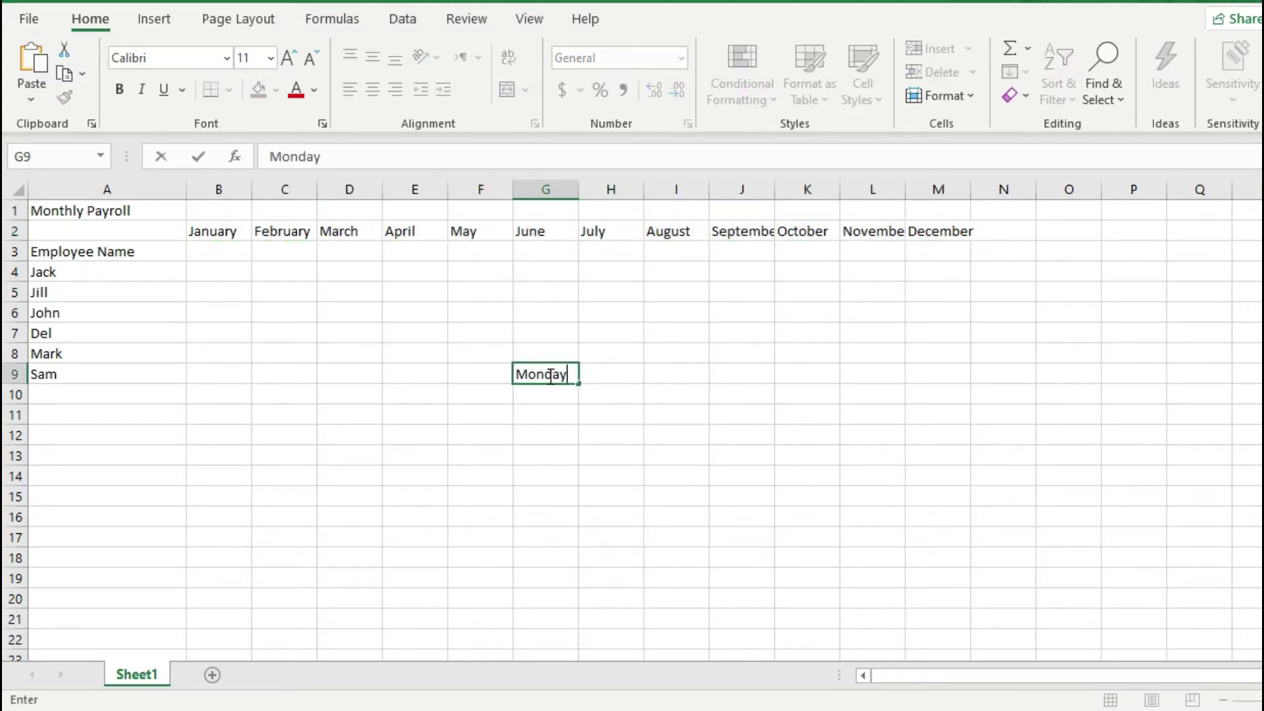
pyautogui.press('Return')
pyautogui.click(567, 373)
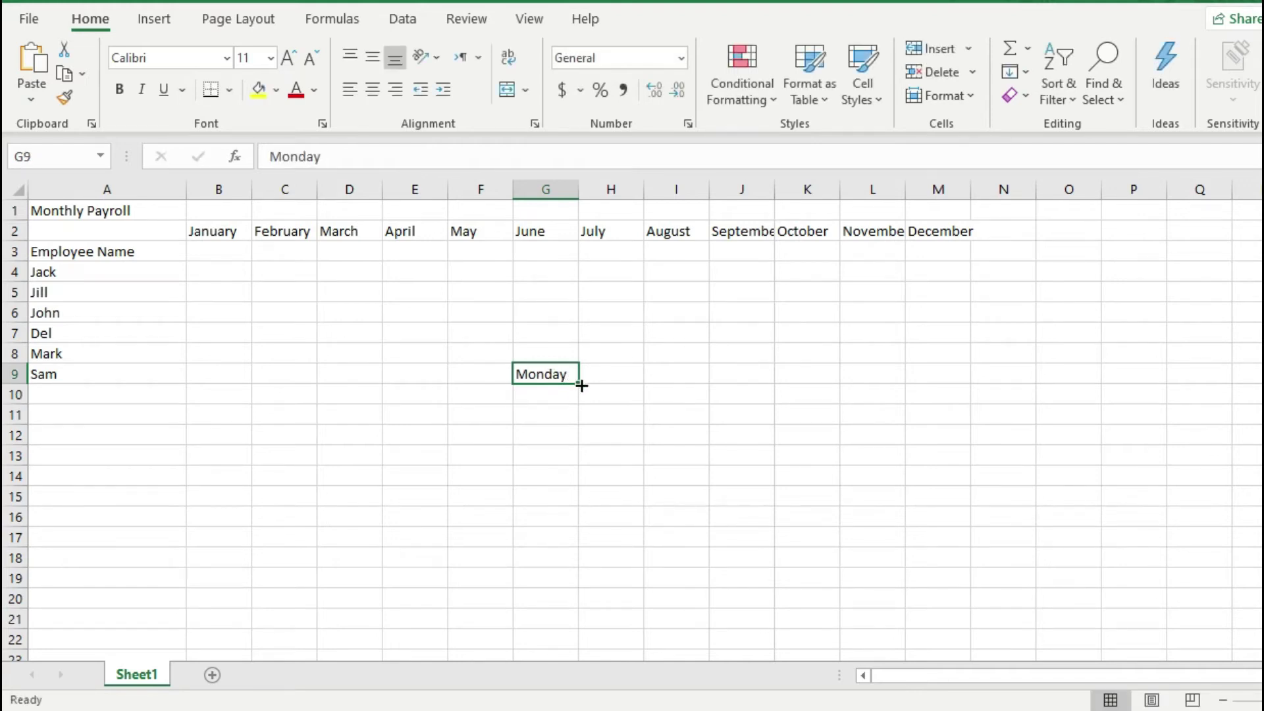
pyautogui.moveTo(579, 381); pyautogui.dragTo(574, 503)
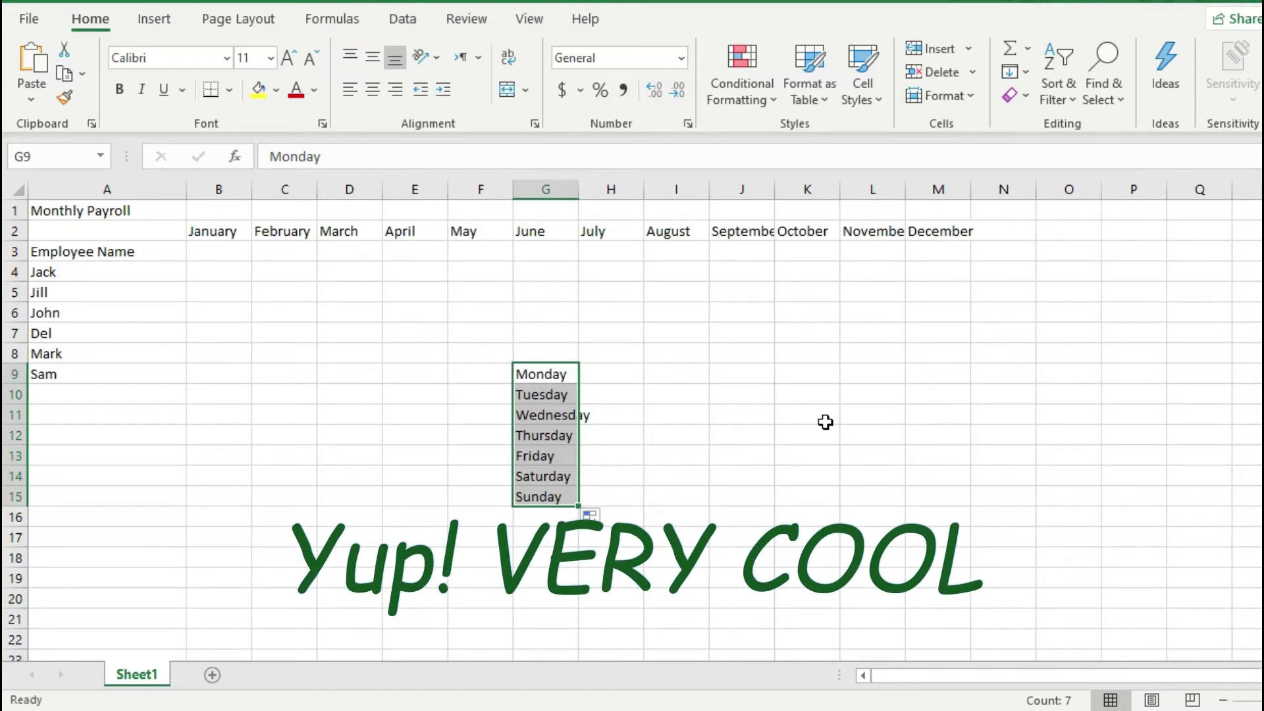
pyautogui.press('Delete')
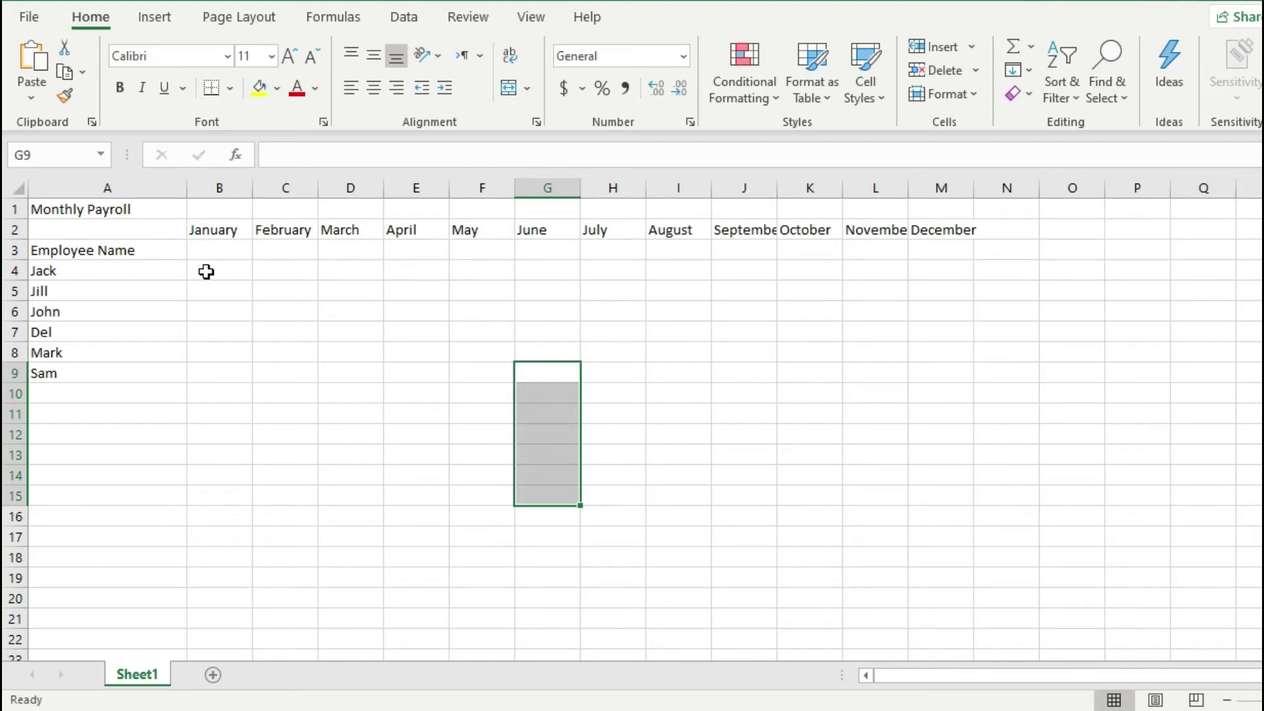
# Enter 2500 as the first employee's January pay in cell B4
pyautogui.click(206, 271)
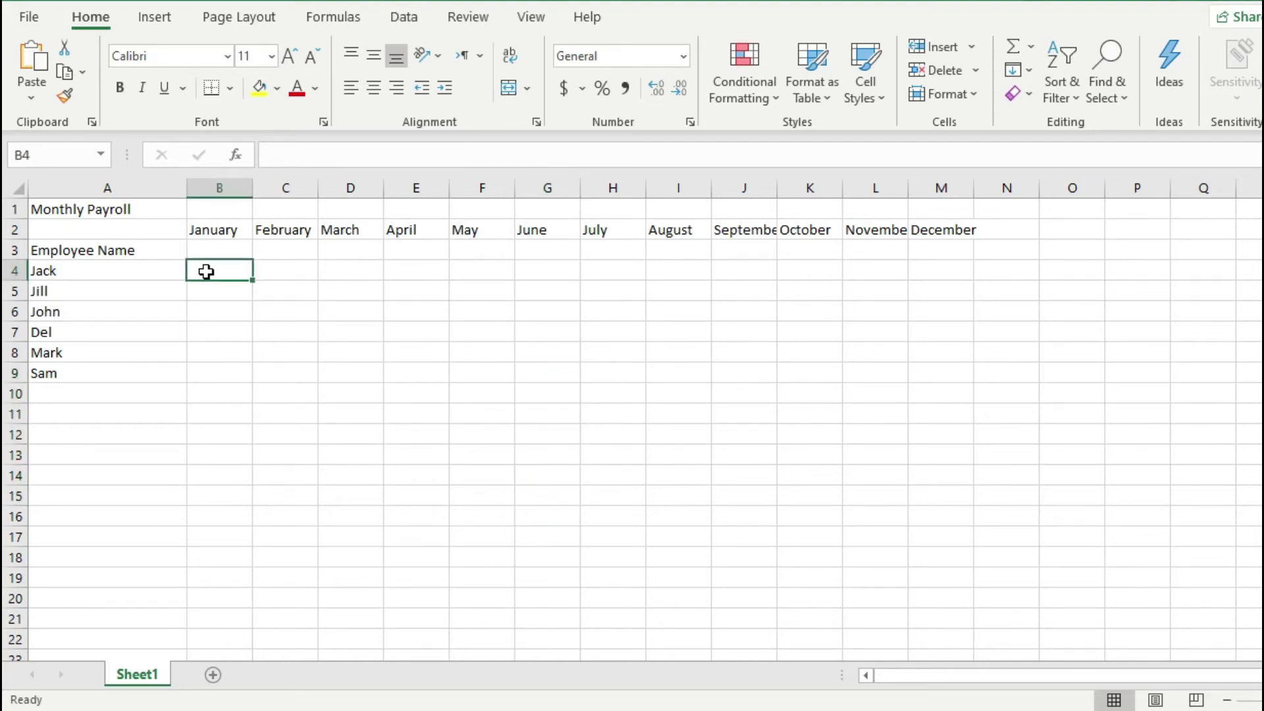
pyautogui.write('2500')
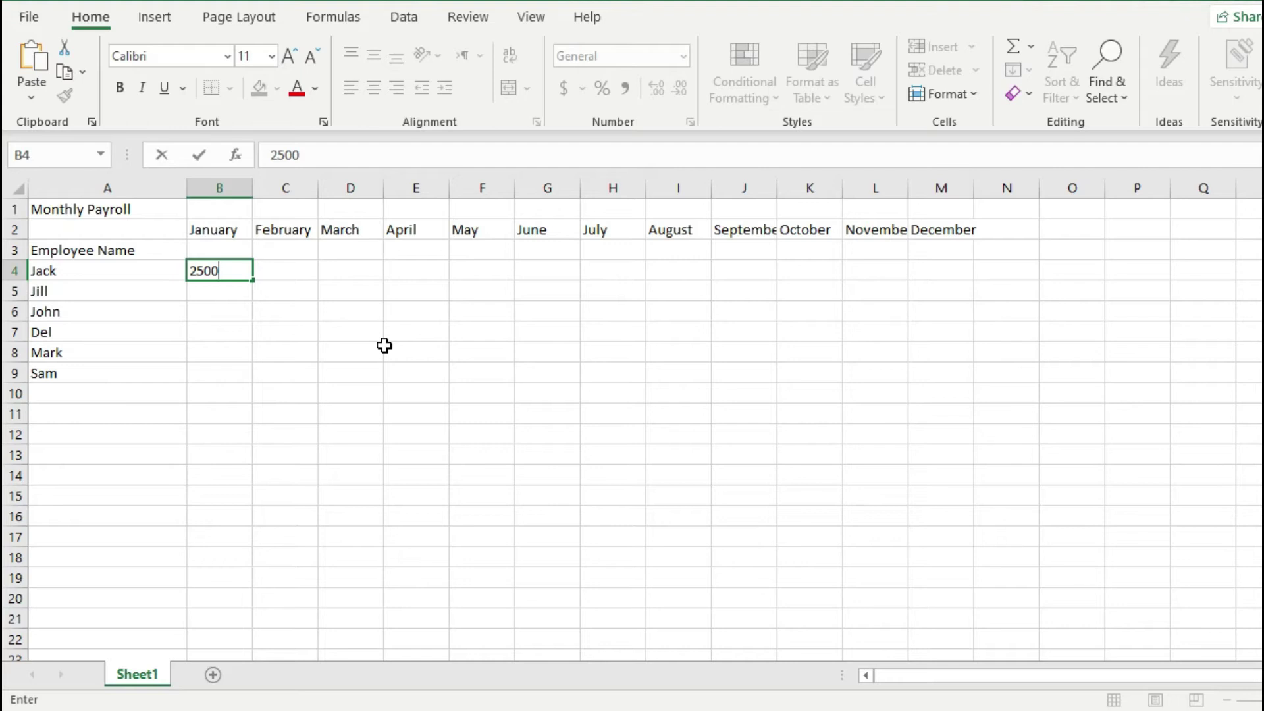
pyautogui.press('Return')
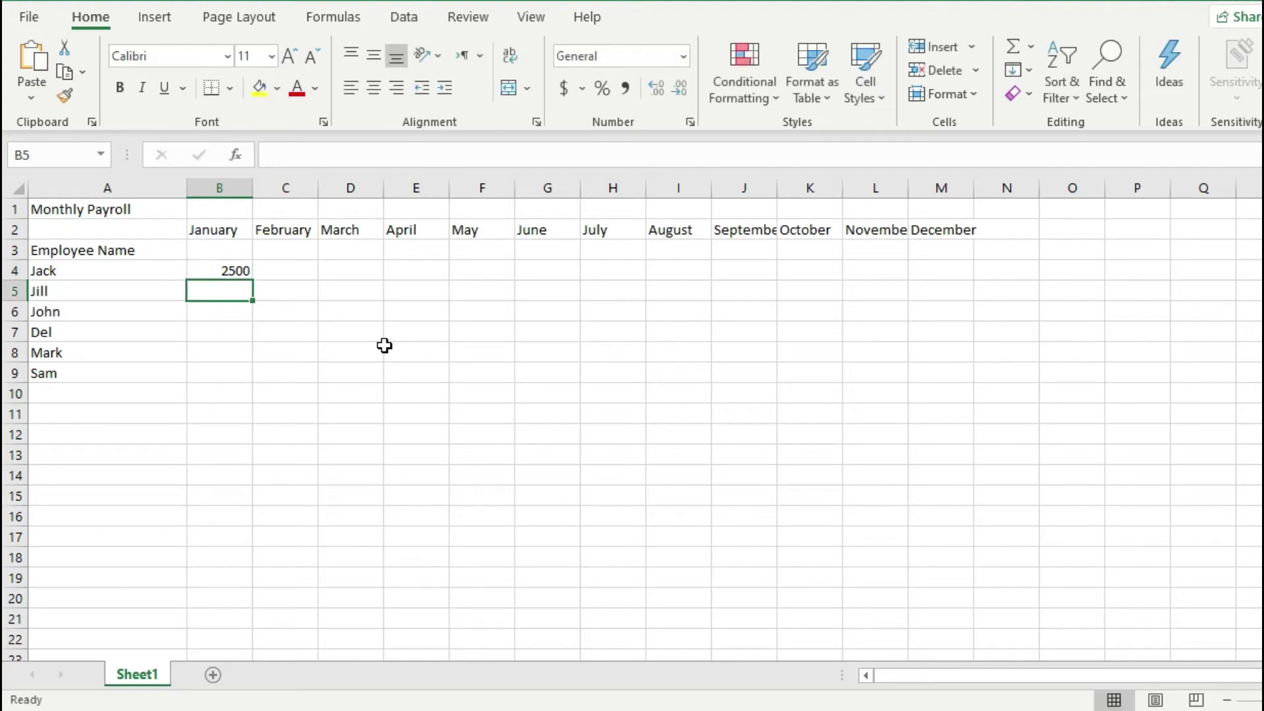
pyautogui.click(225, 270)
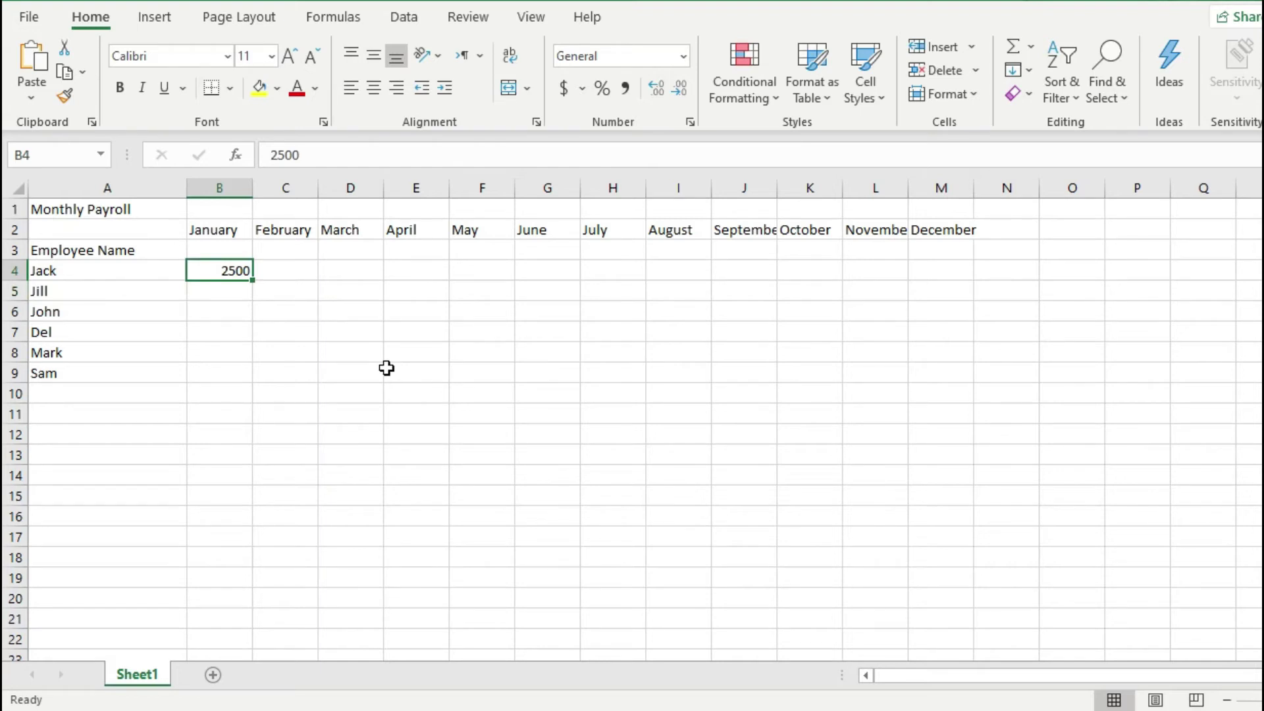
pyautogui.press('Tab')
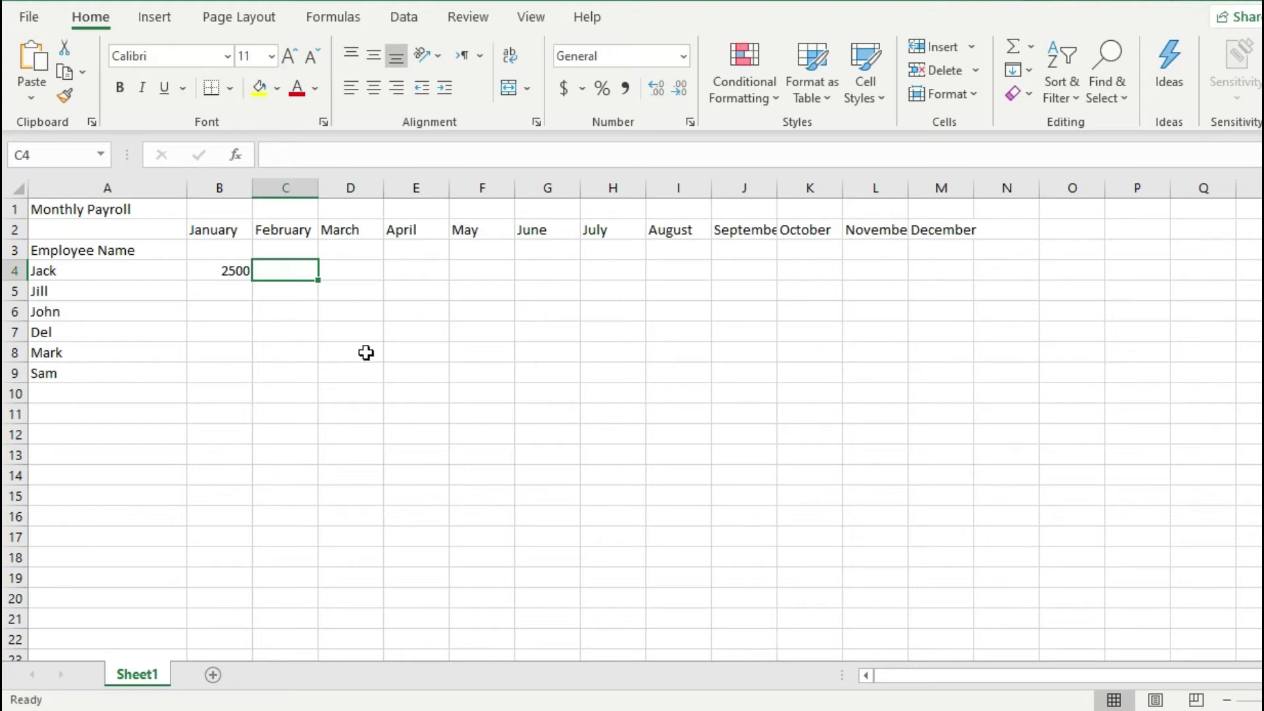
pyautogui.click(231, 271)
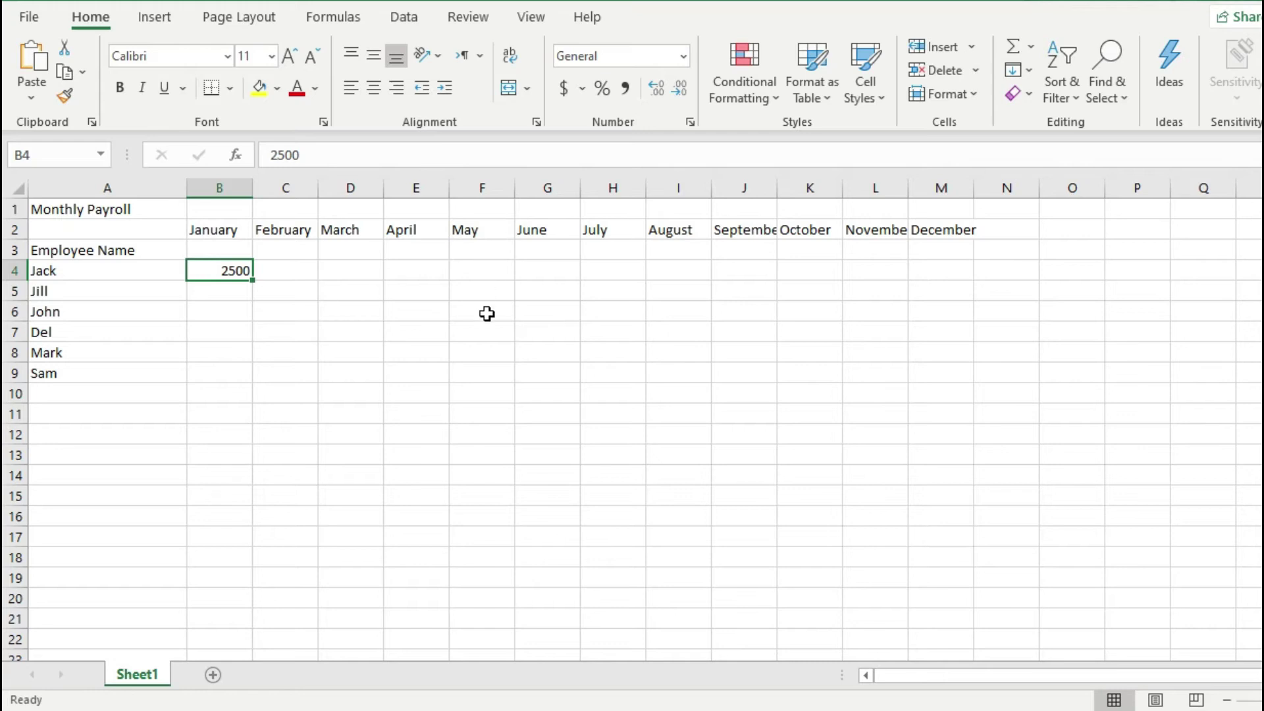
pyautogui.click(482, 354)
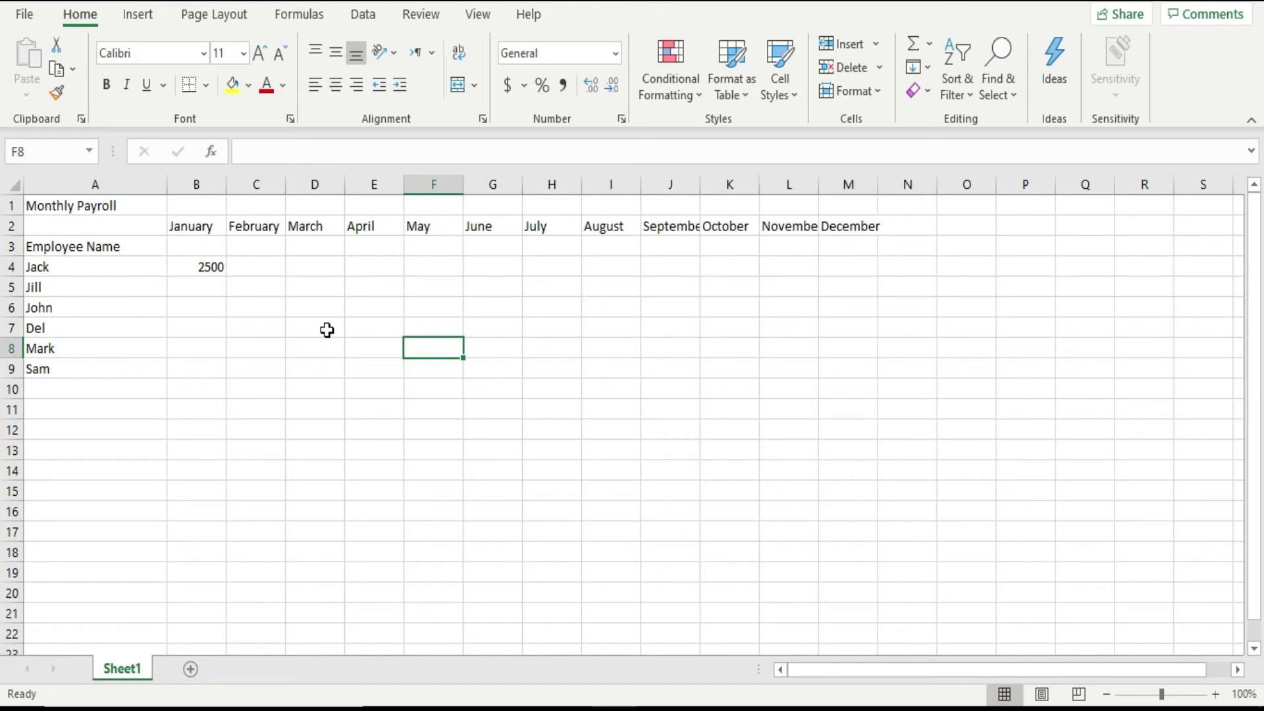
# Enter 2500 as the first employee's pay for February, March and April in cells C4 to E4
pyautogui.click(249, 270)
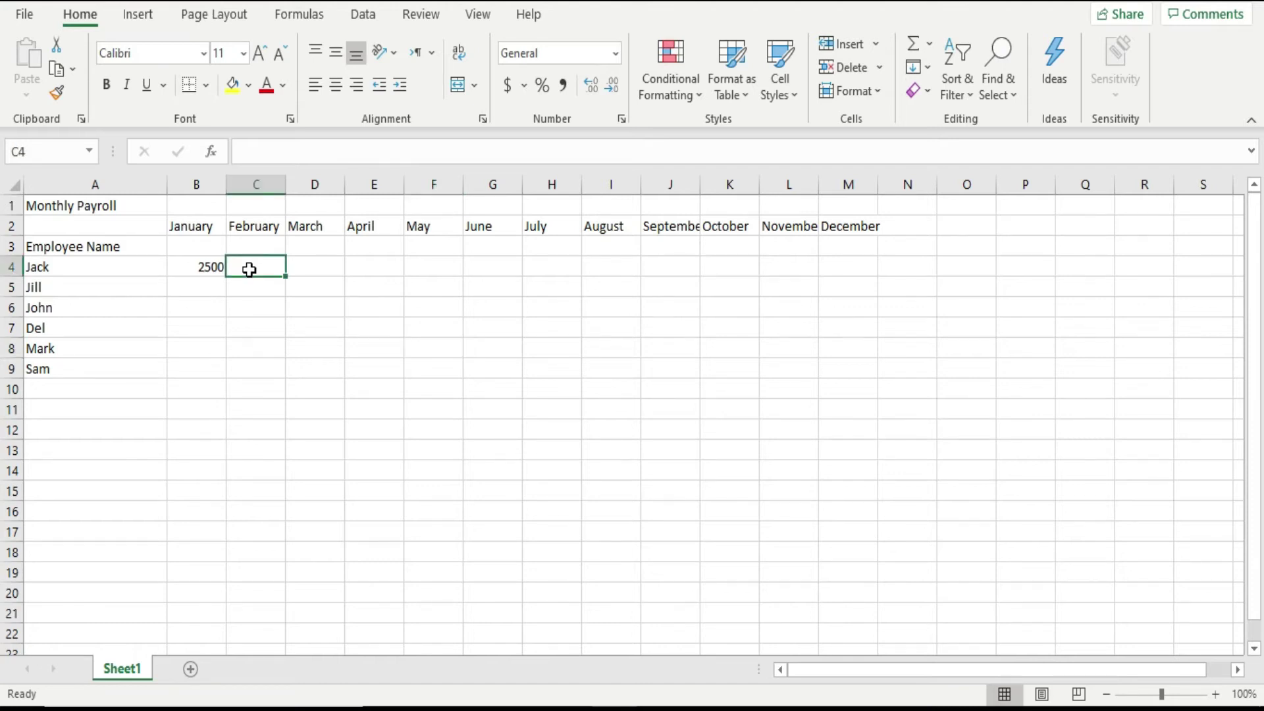
pyautogui.write('2500')
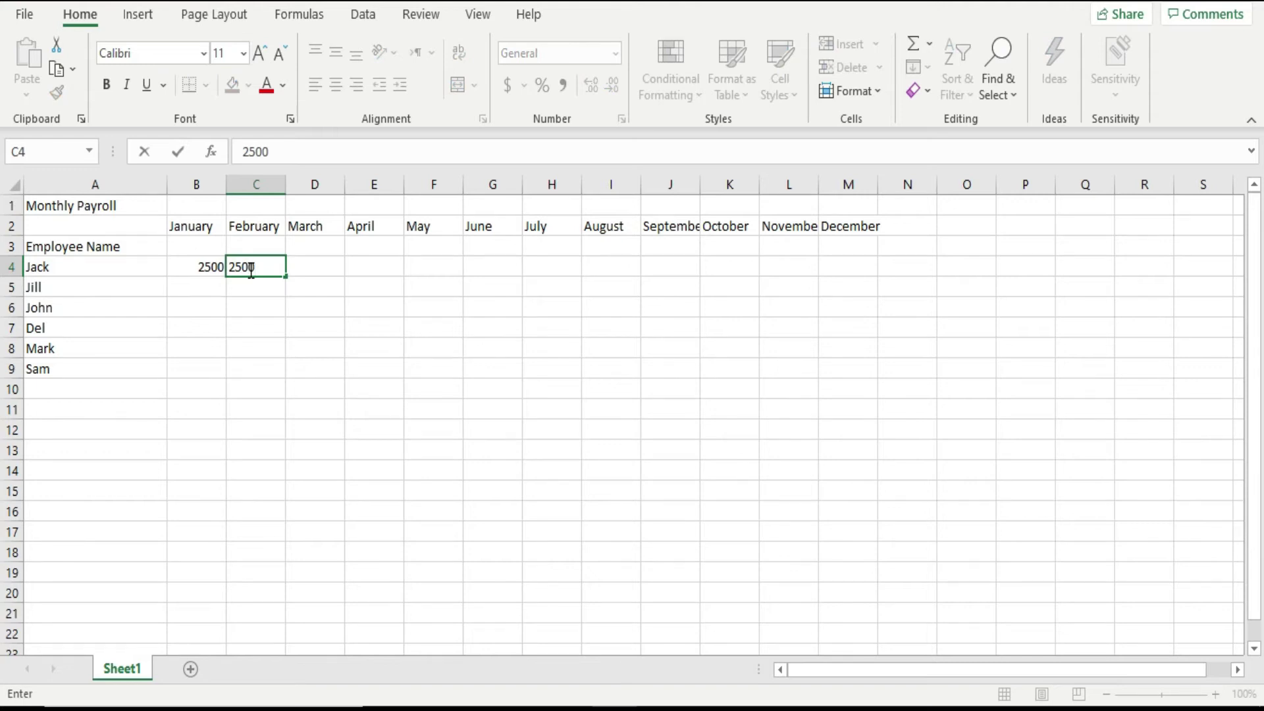
pyautogui.press('Tab')
pyautogui.write('2500')
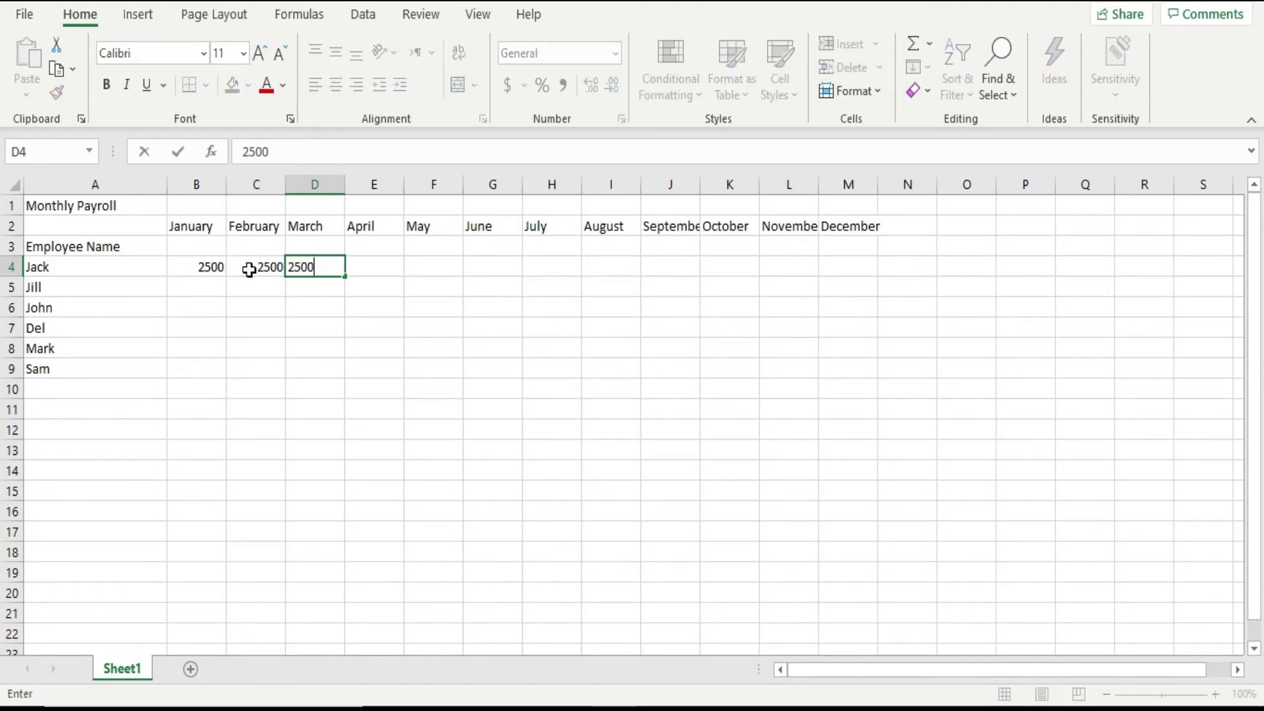
pyautogui.press('Tab')
pyautogui.write('2500')
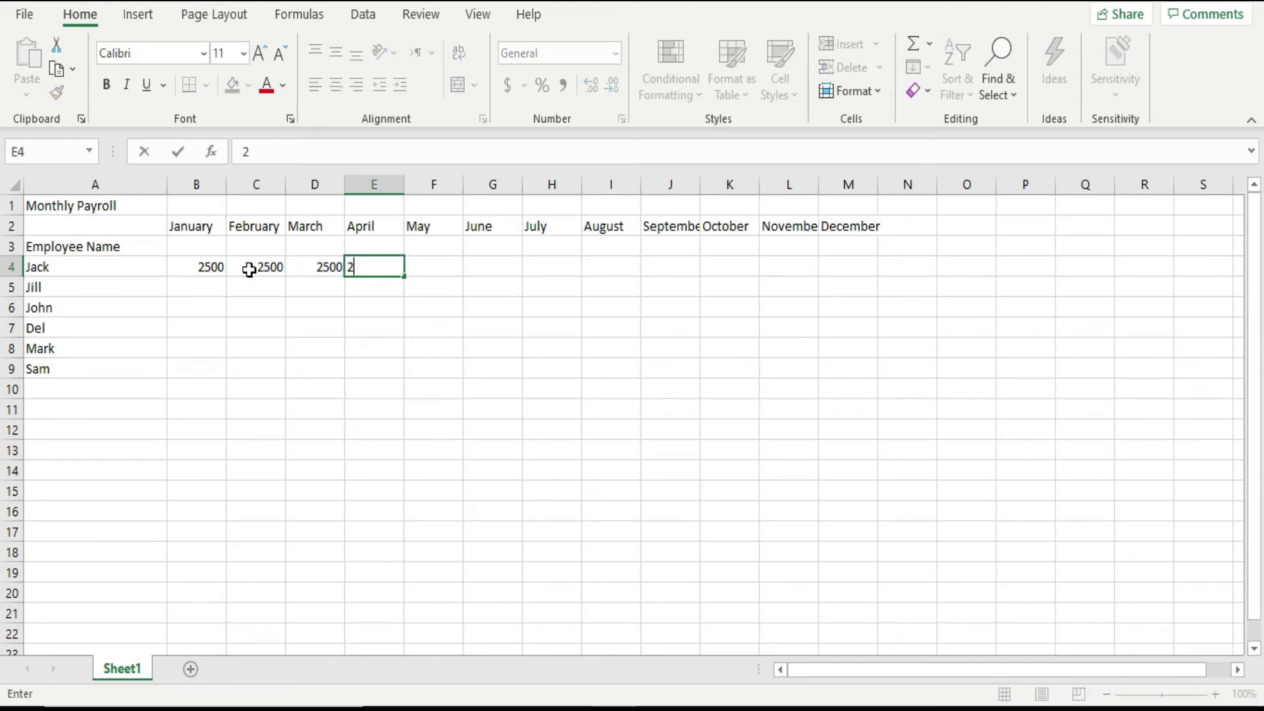
pyautogui.press('Tab')
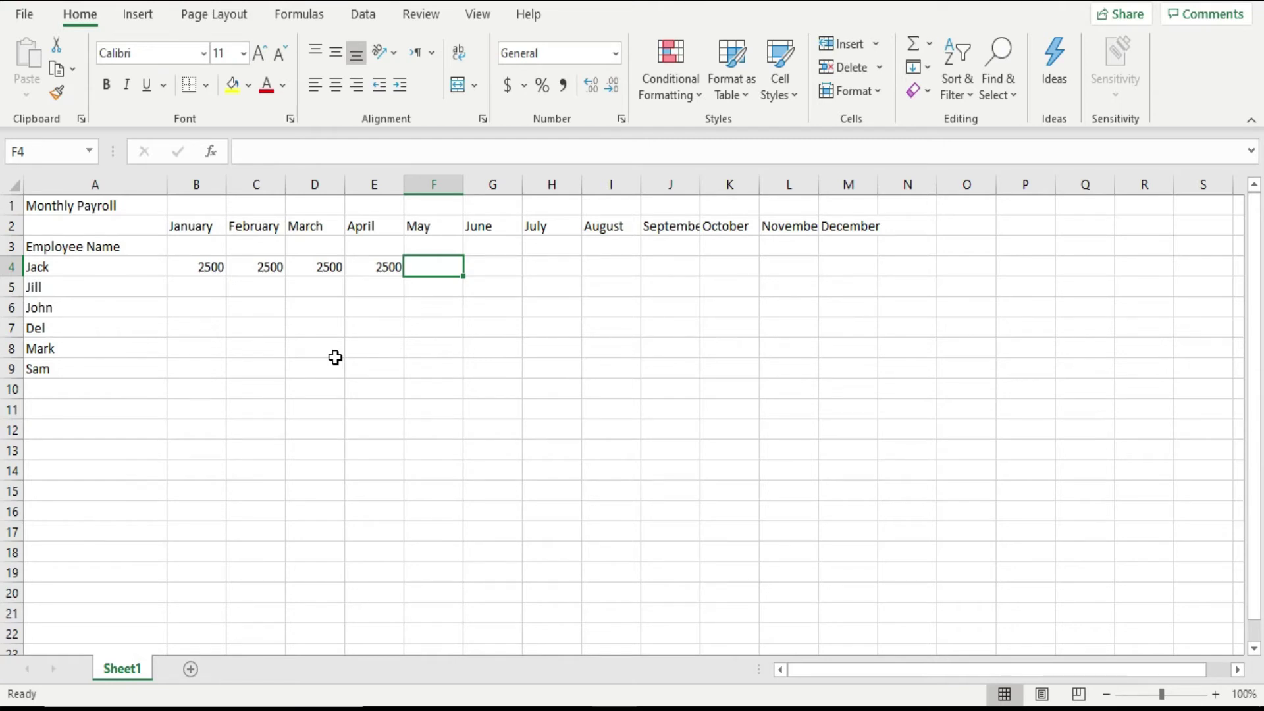
# Undo the three pay entries in cells C4 to E4
pyautogui.hotkey('ctrl', 'z')
pyautogui.hotkey('ctrl', 'z')
pyautogui.hotkey('ctrl', 'z')
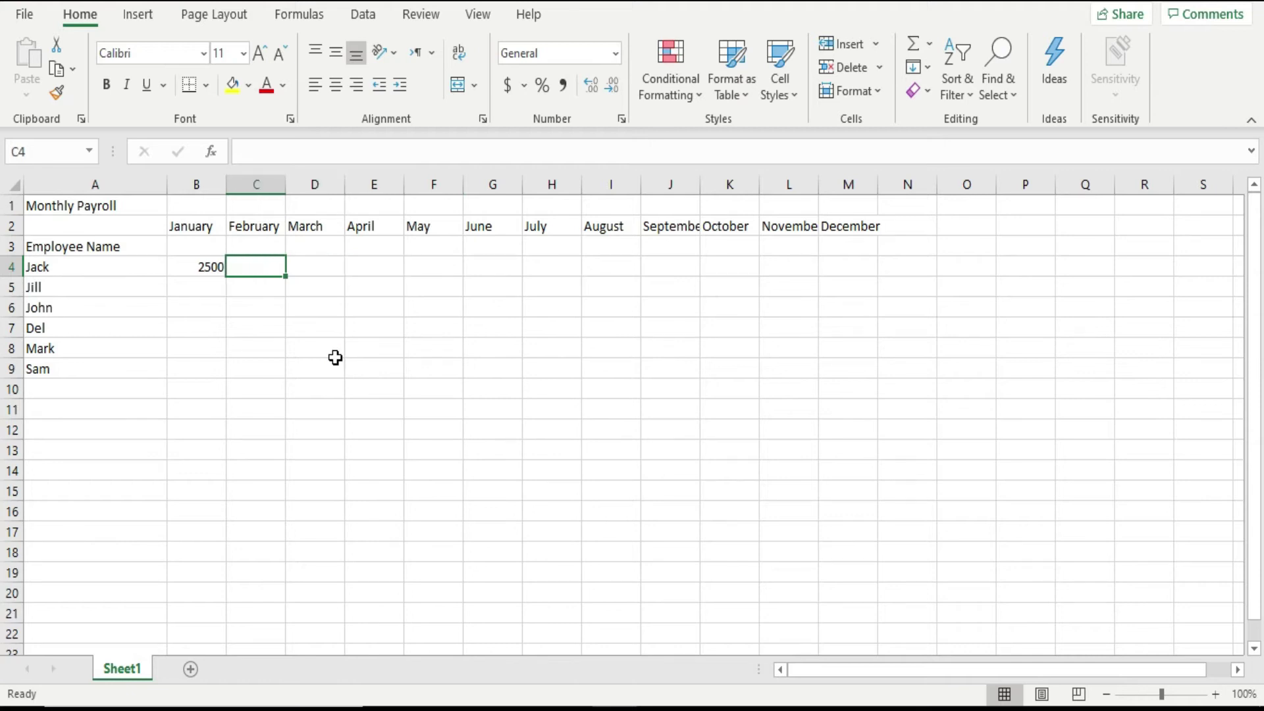
# Copy the January pay in B4 and paste it across B4 to M4 for all twelve months
pyautogui.click(206, 269)
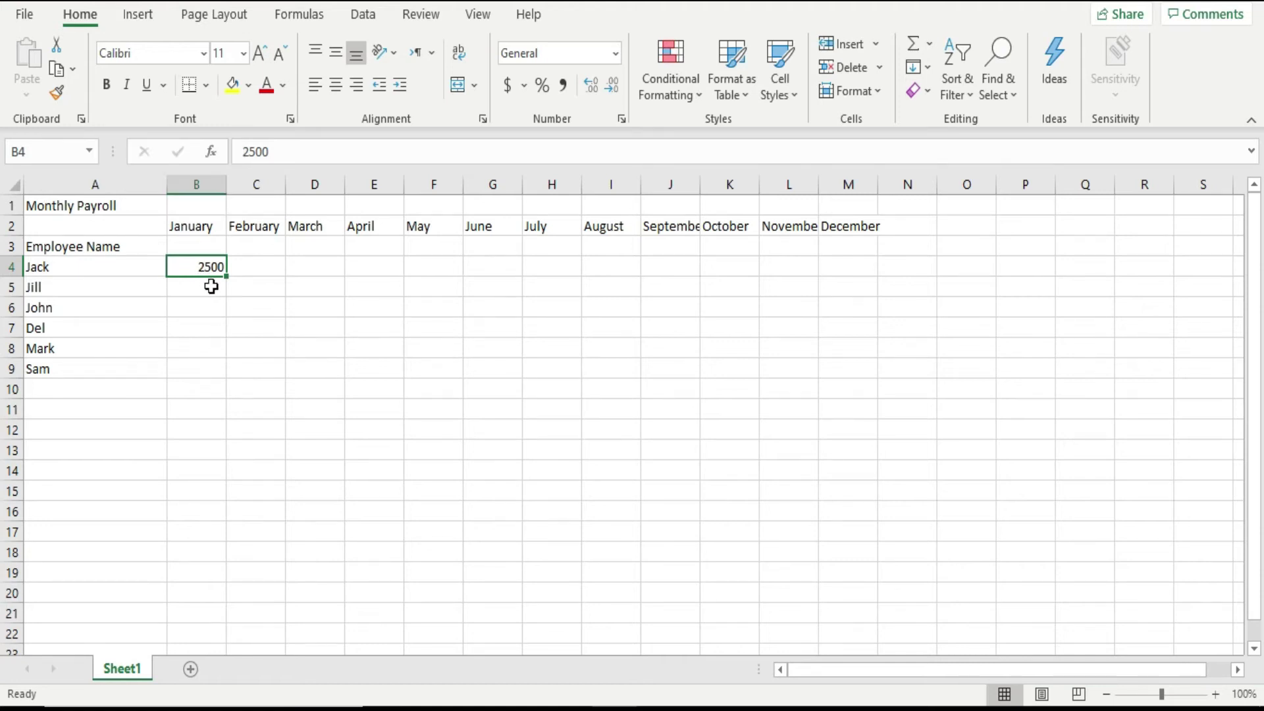
pyautogui.rightClick(180, 265)
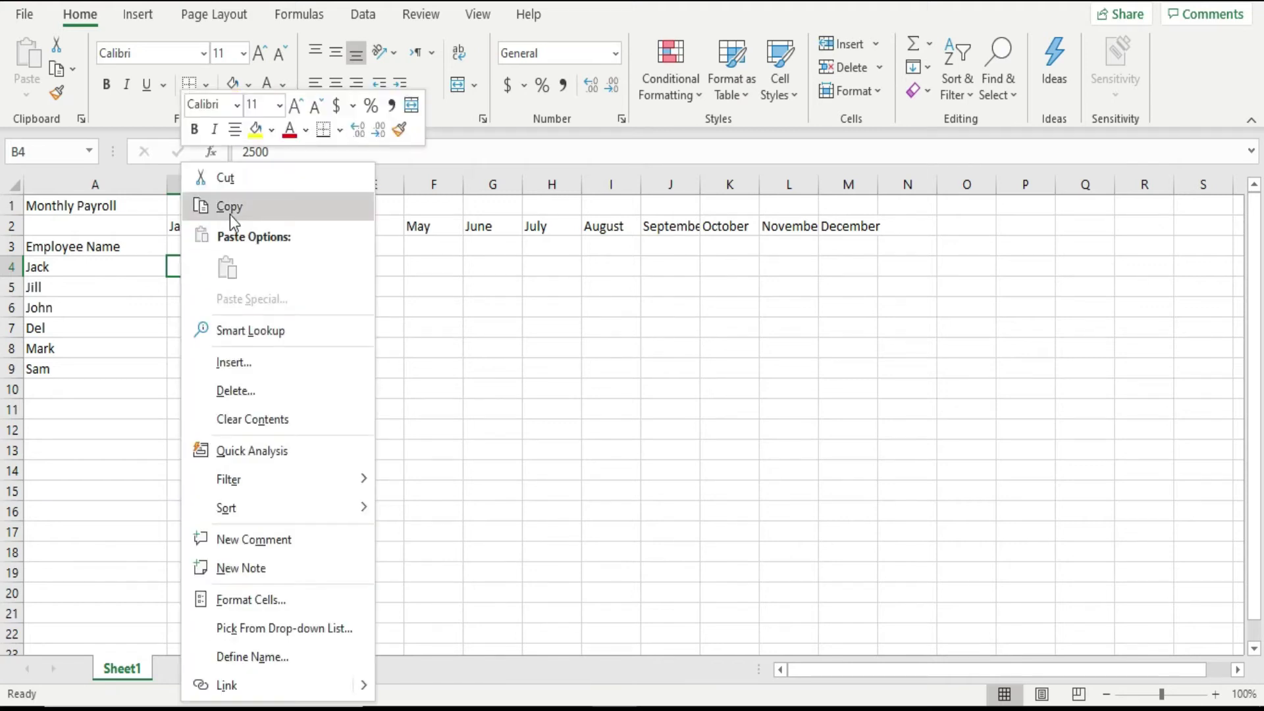
pyautogui.click(250, 208)
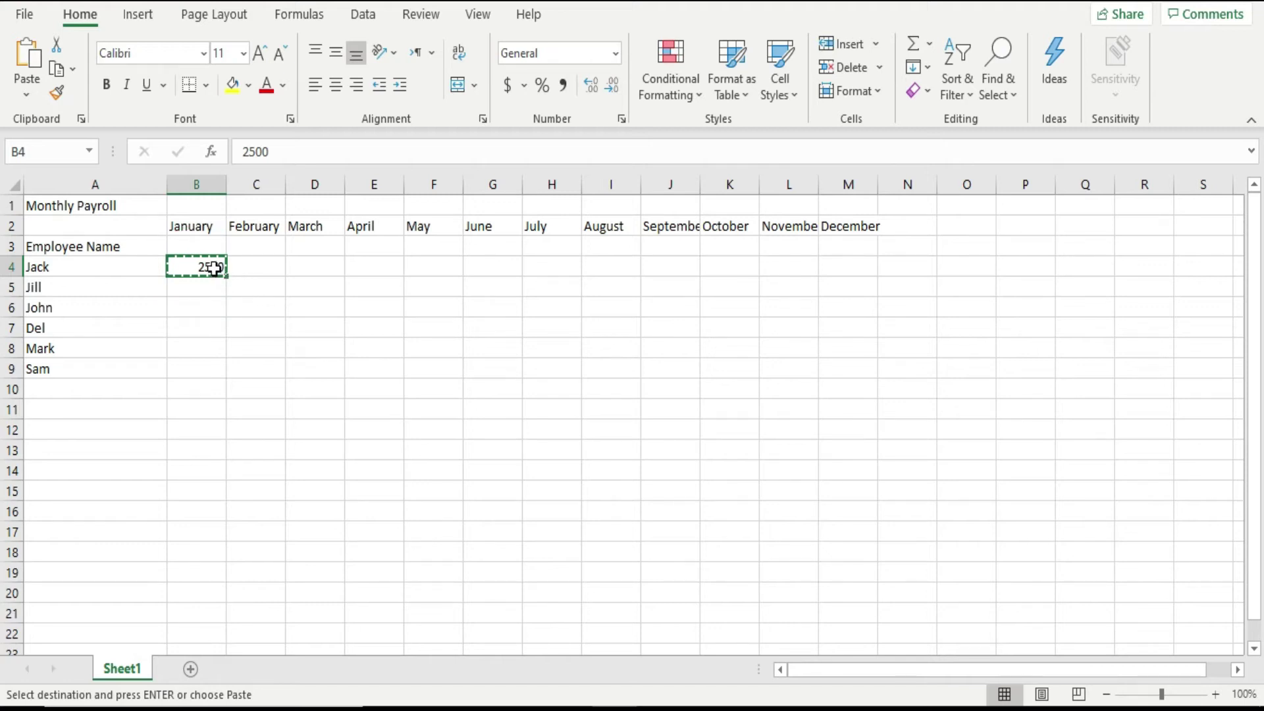
pyautogui.moveTo(214, 268); pyautogui.dragTo(837, 269)
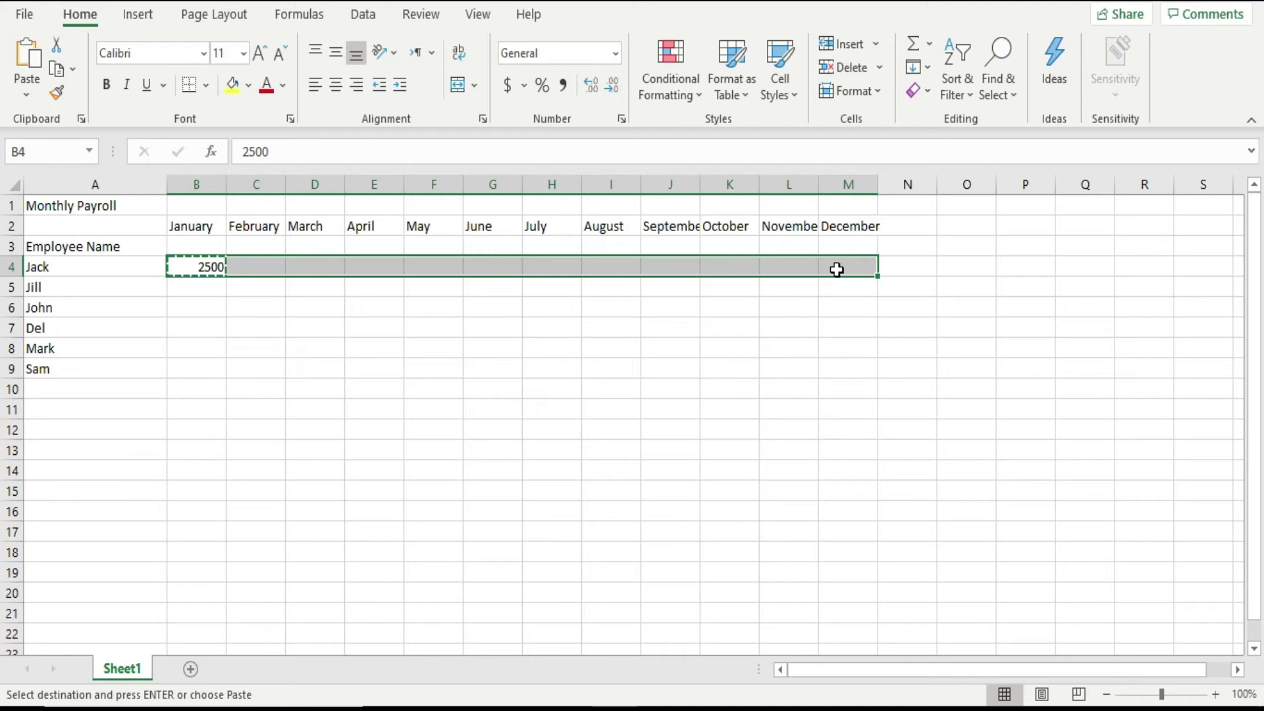
pyautogui.click(518, 346)
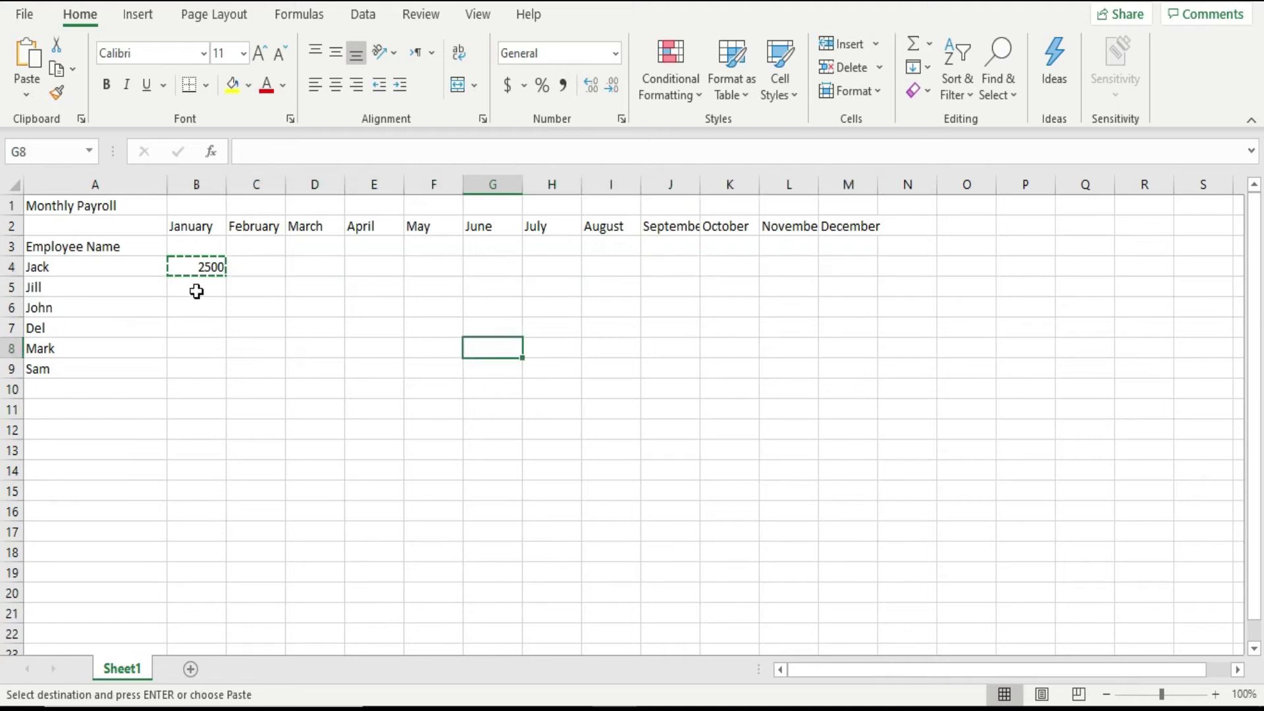
pyautogui.click(204, 267)
pyautogui.moveTo(204, 267); pyautogui.dragTo(842, 267)
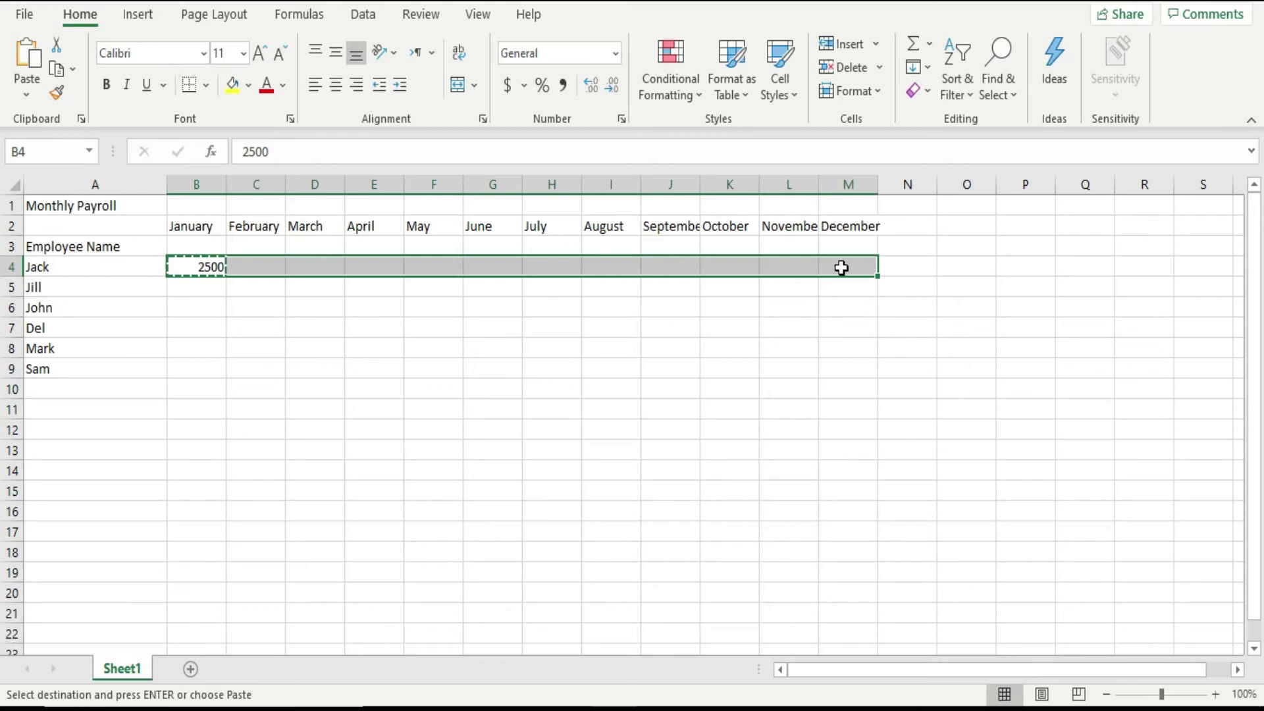
pyautogui.hotkey('ctrl', 'v')
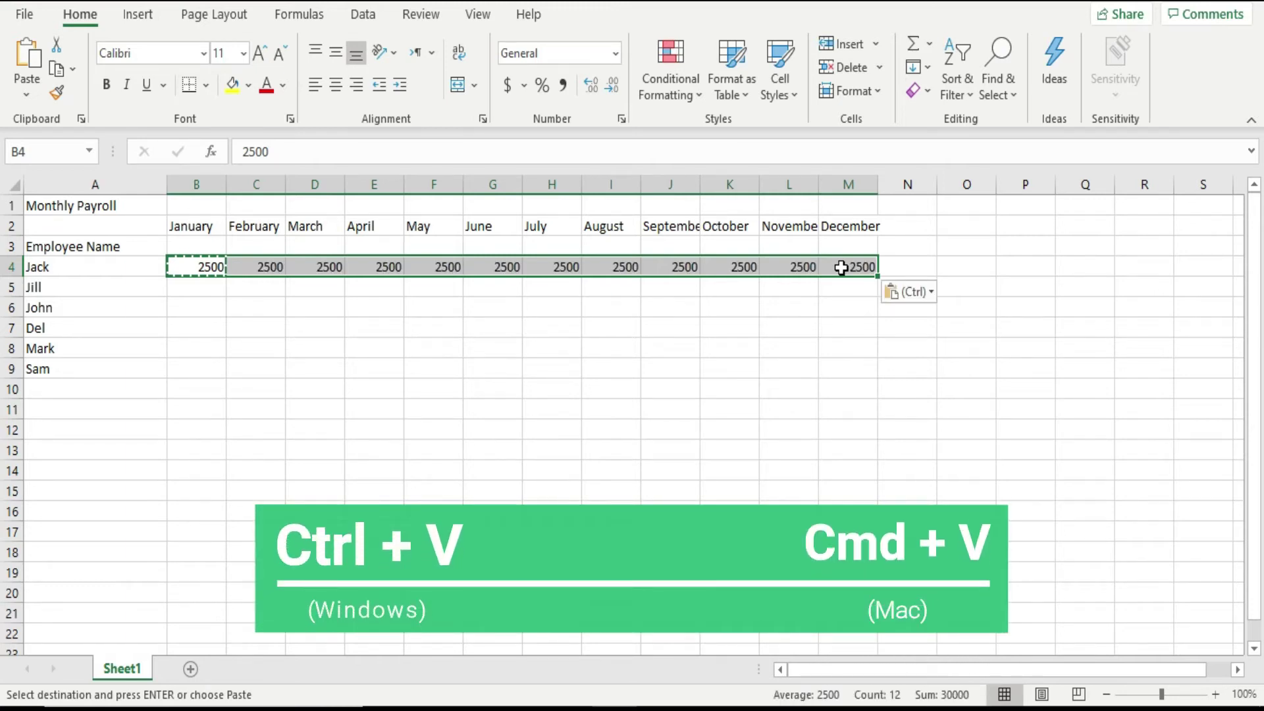
# Undo the paste across B4 to M4 and paste the copied January pay there again
pyautogui.hotkey('ctrl', 'z')
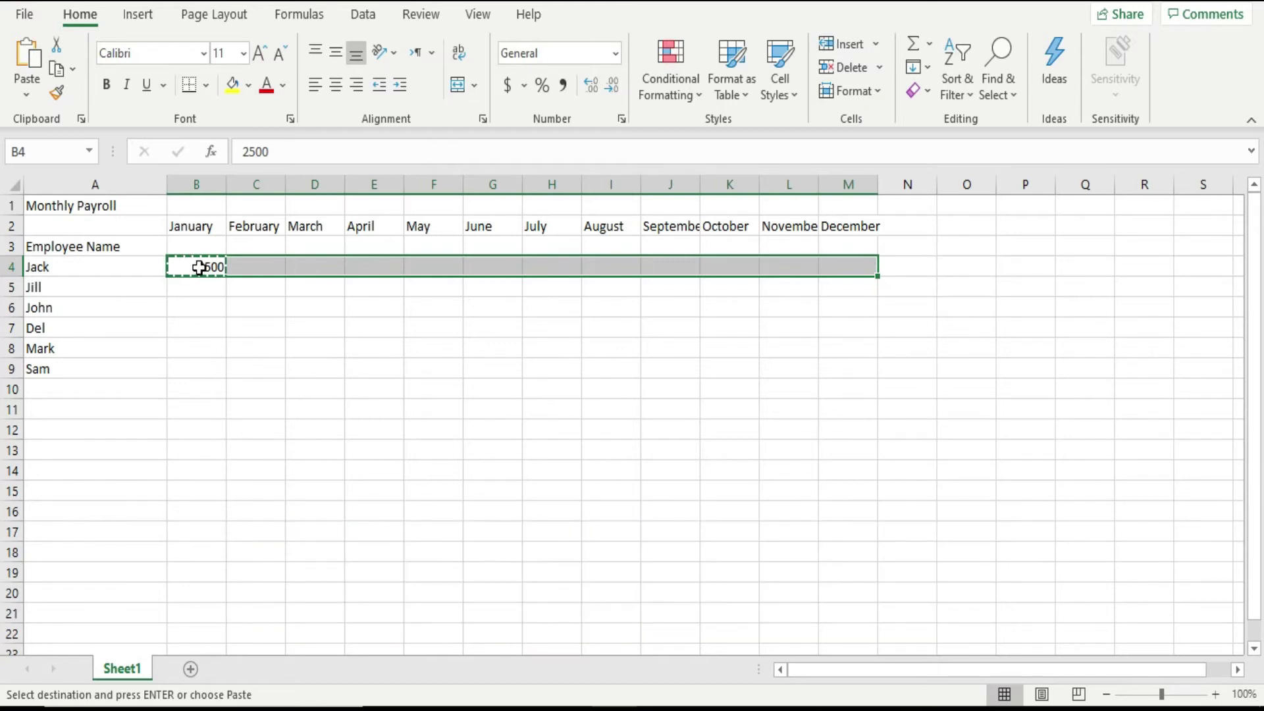
pyautogui.rightClick(334, 266)
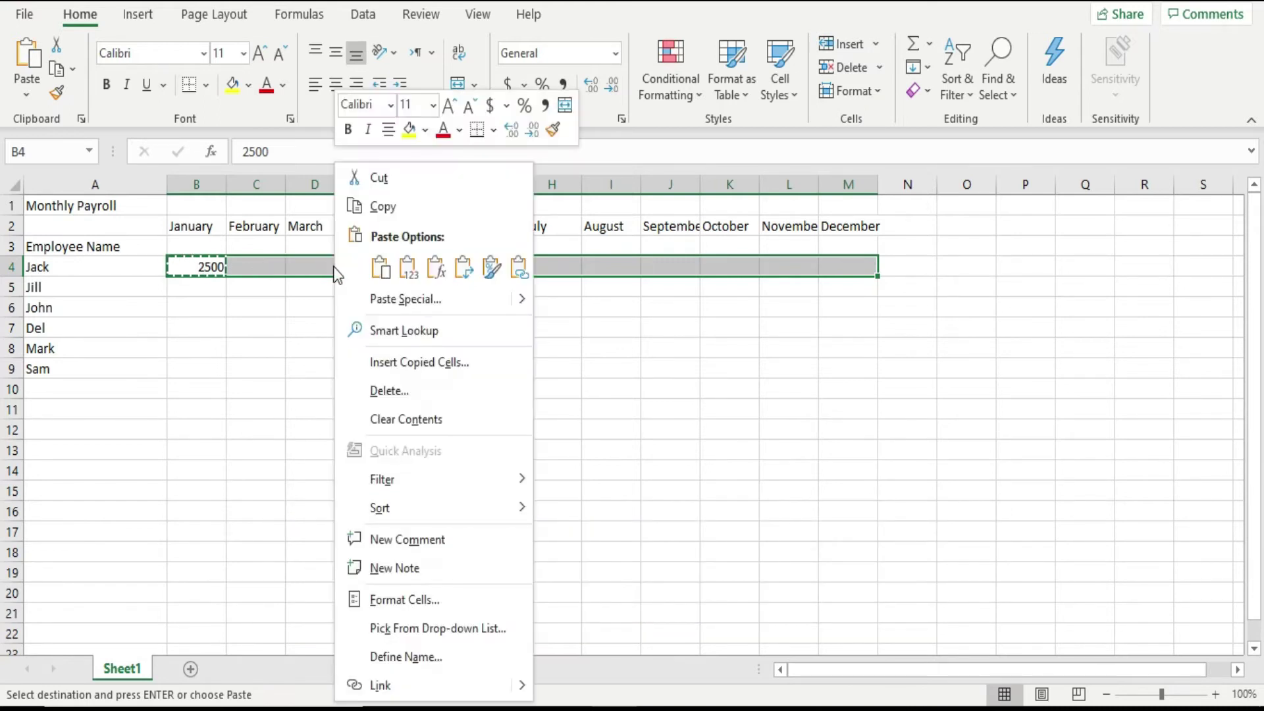
pyautogui.click(381, 268)
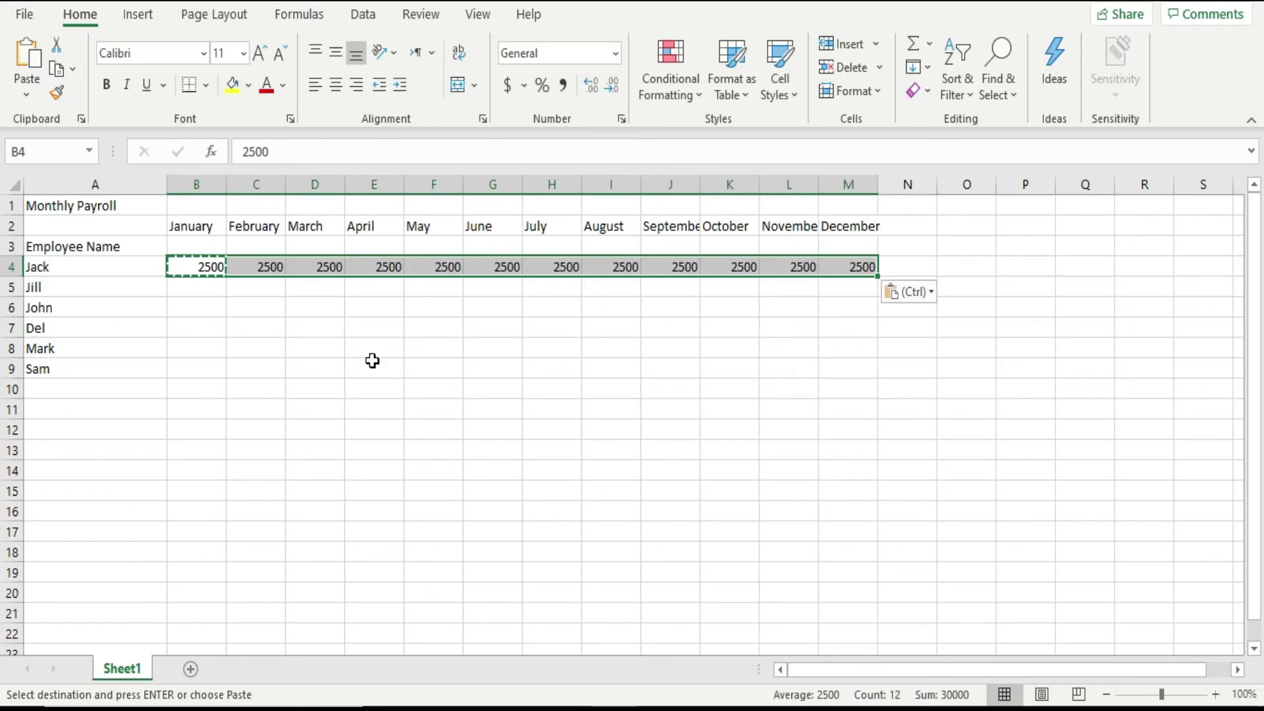
# Undo the repeated paste in row 4, try pasting the copied pay once more, and cancel the copy mode
pyautogui.hotkey('ctrl', 'z')
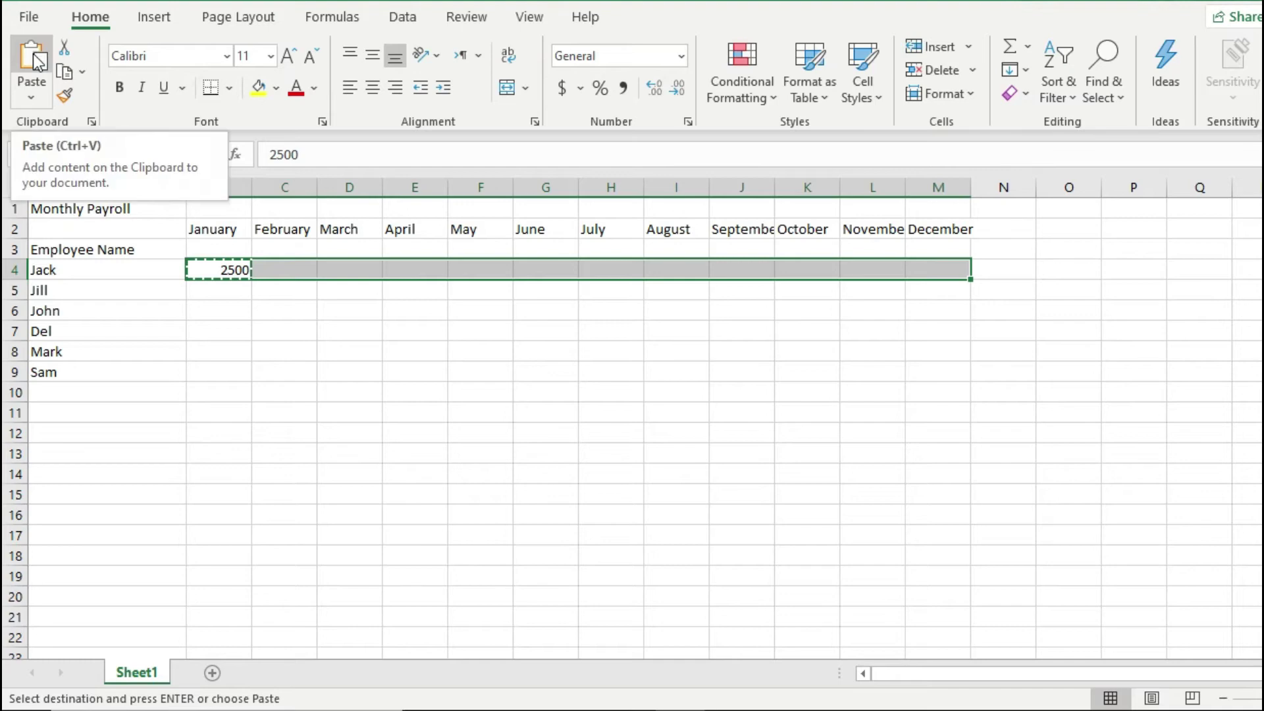
pyautogui.click(37, 62)
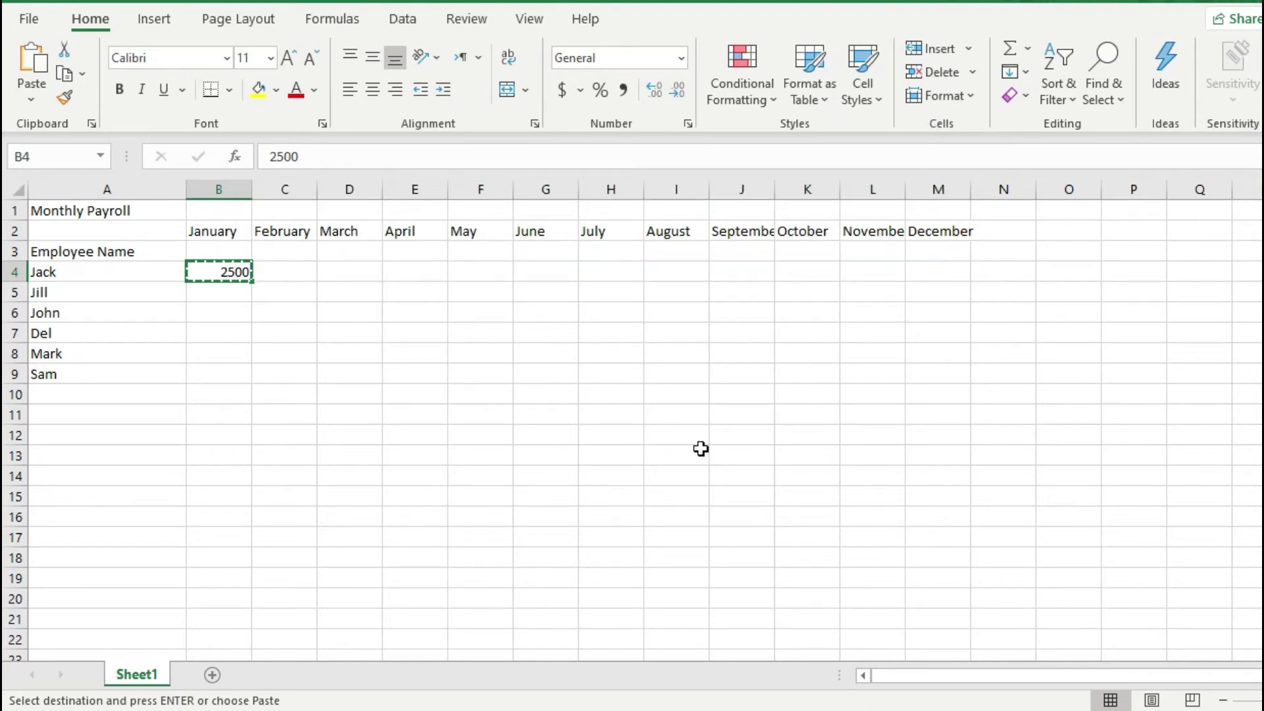
pyautogui.press('Escape')
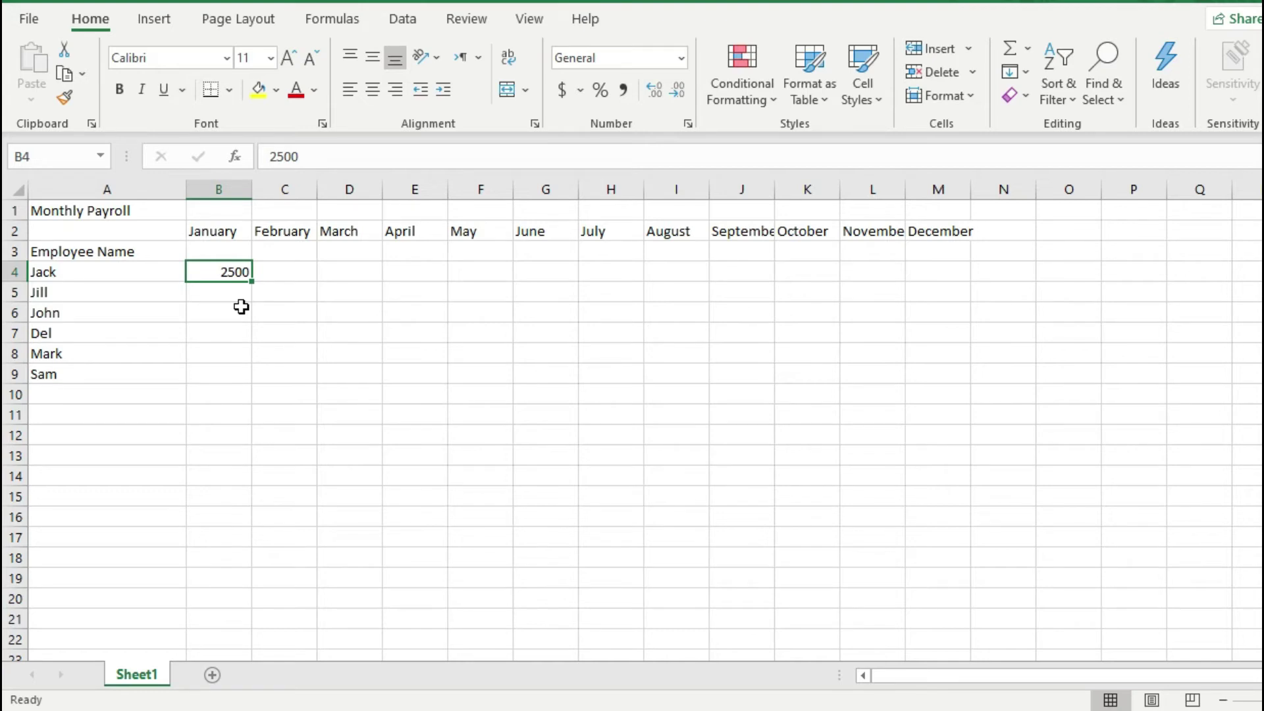
# Auto fill the first employee's January pay from B4 across to December in M4
pyautogui.click(253, 281)
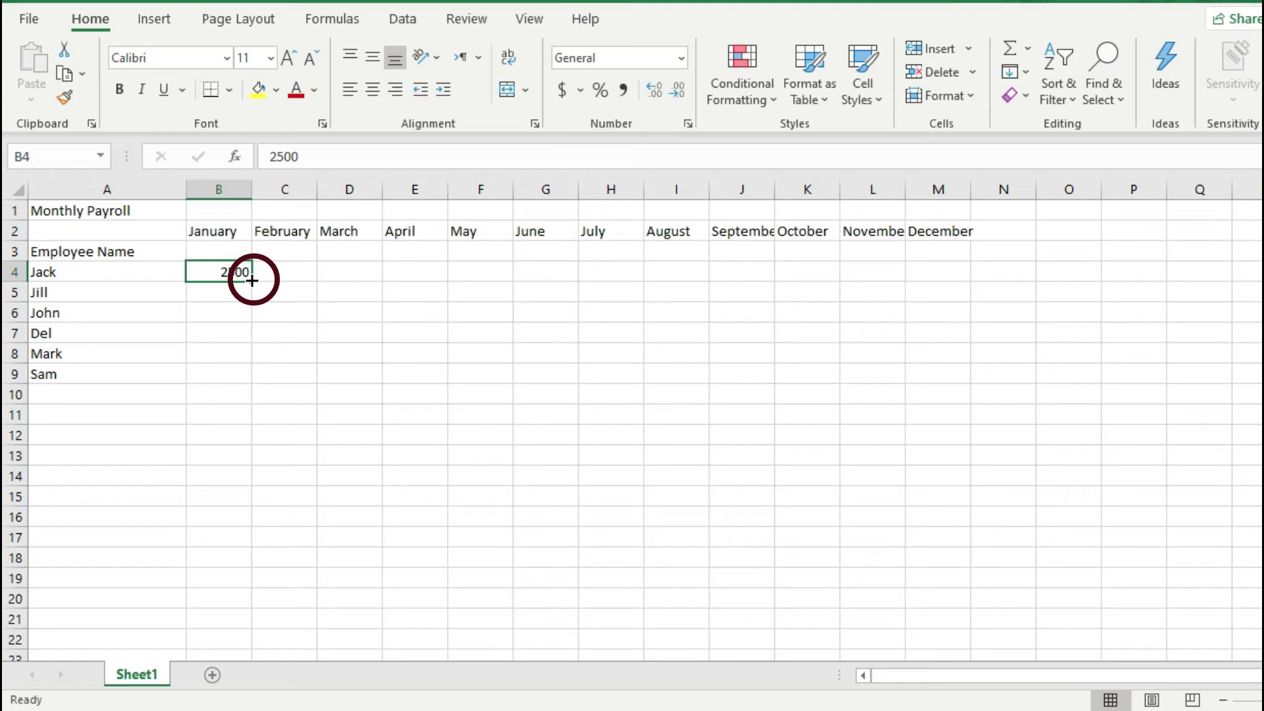
pyautogui.moveTo(252, 281); pyautogui.dragTo(939, 276)
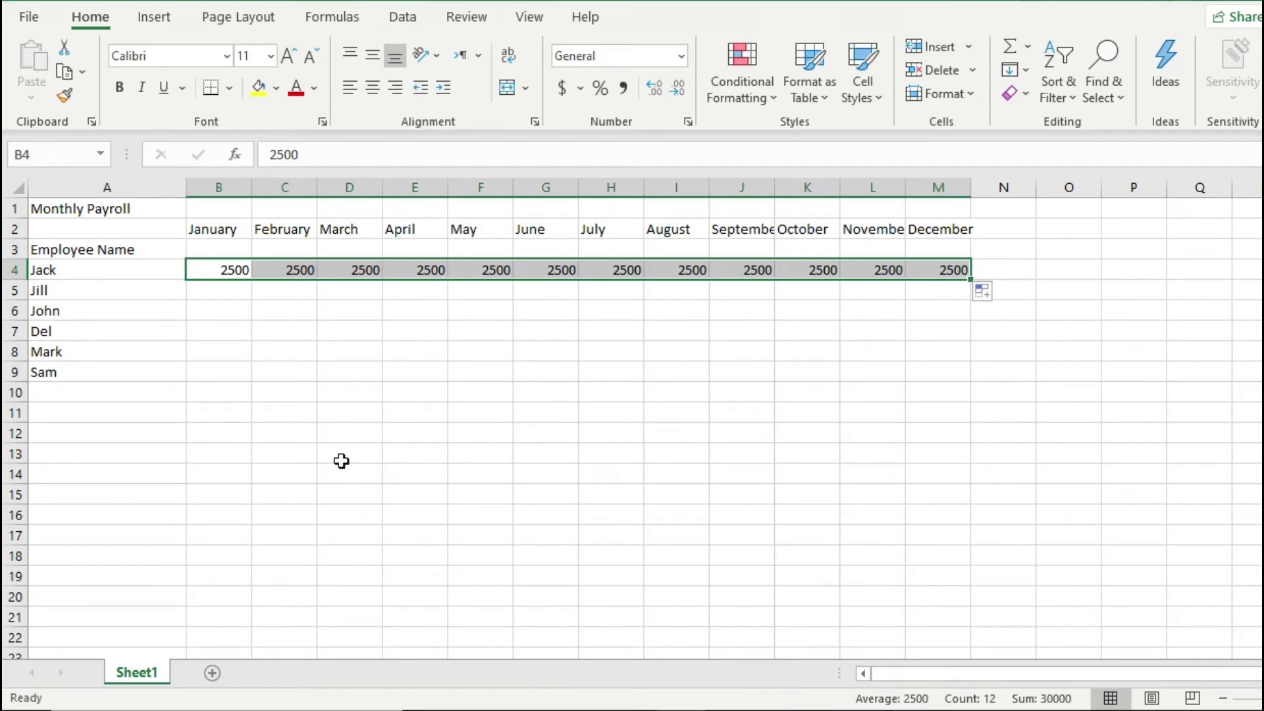
# Enter 3500 as the second employee's January pay in B5 and auto fill it across to M5
pyautogui.click(220, 291)
pyautogui.write('3500')
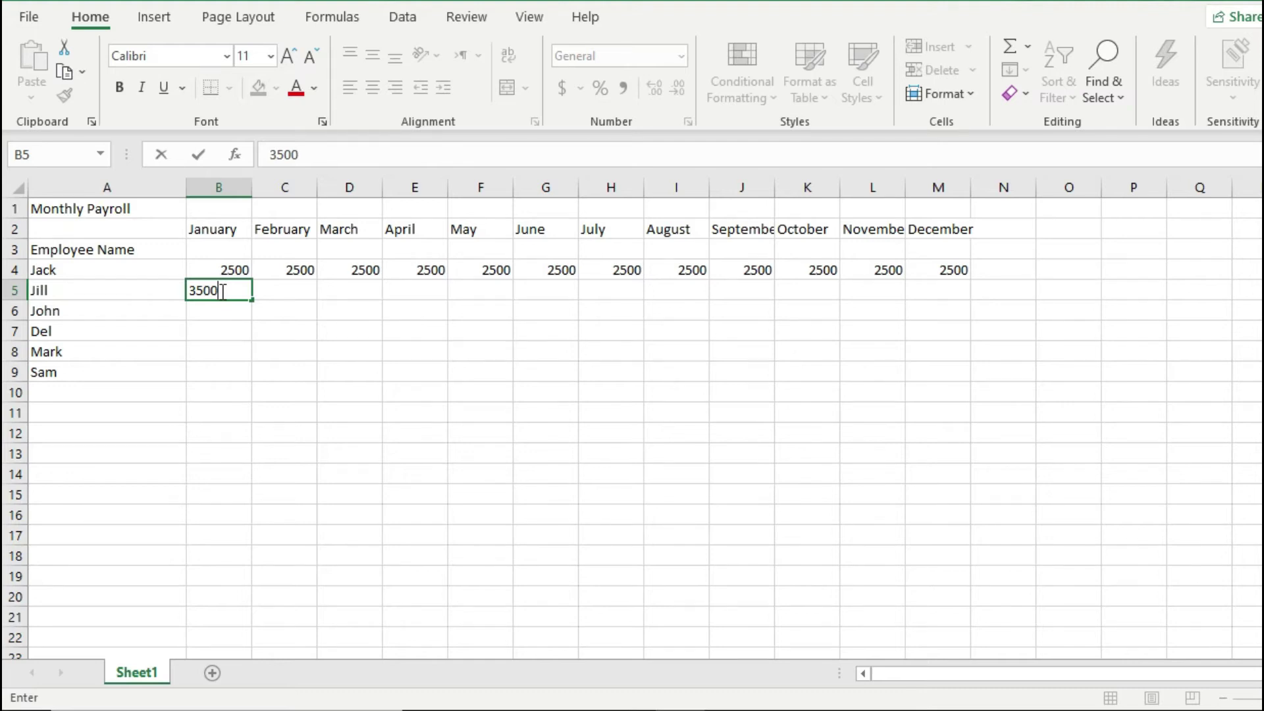
pyautogui.press('Tab')
pyautogui.click(228, 289)
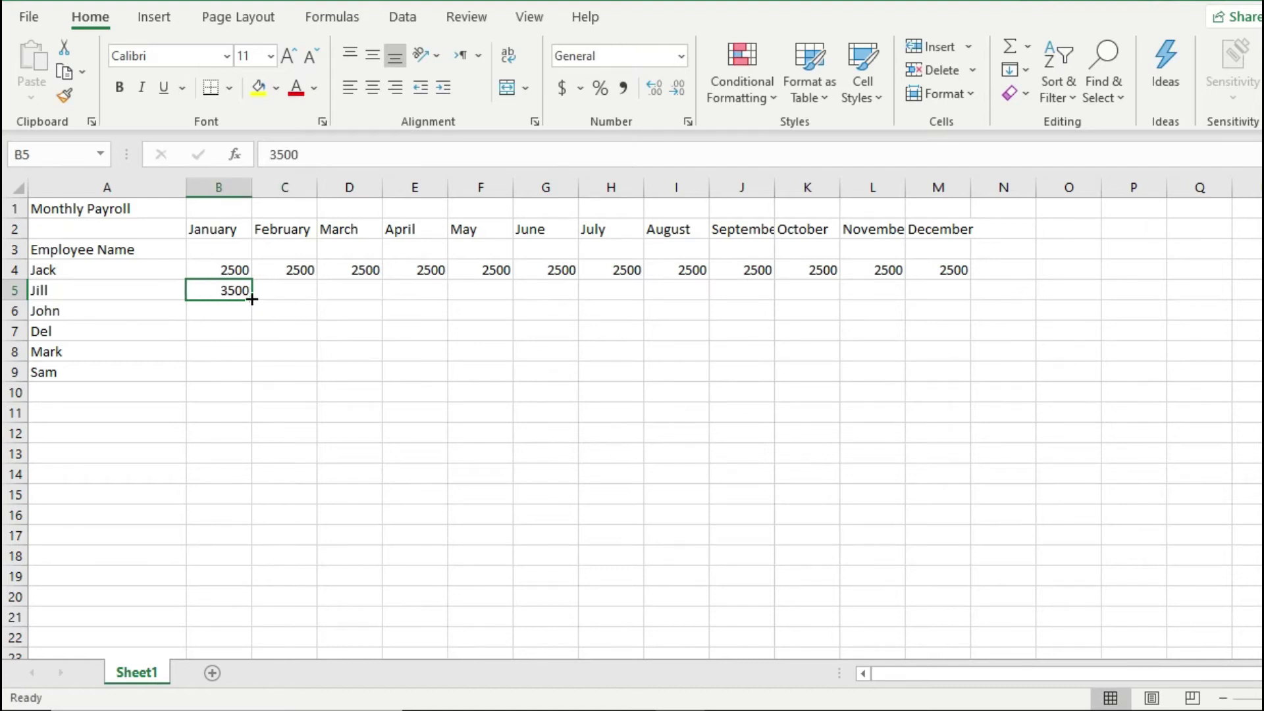
pyautogui.moveTo(253, 300); pyautogui.dragTo(946, 287)
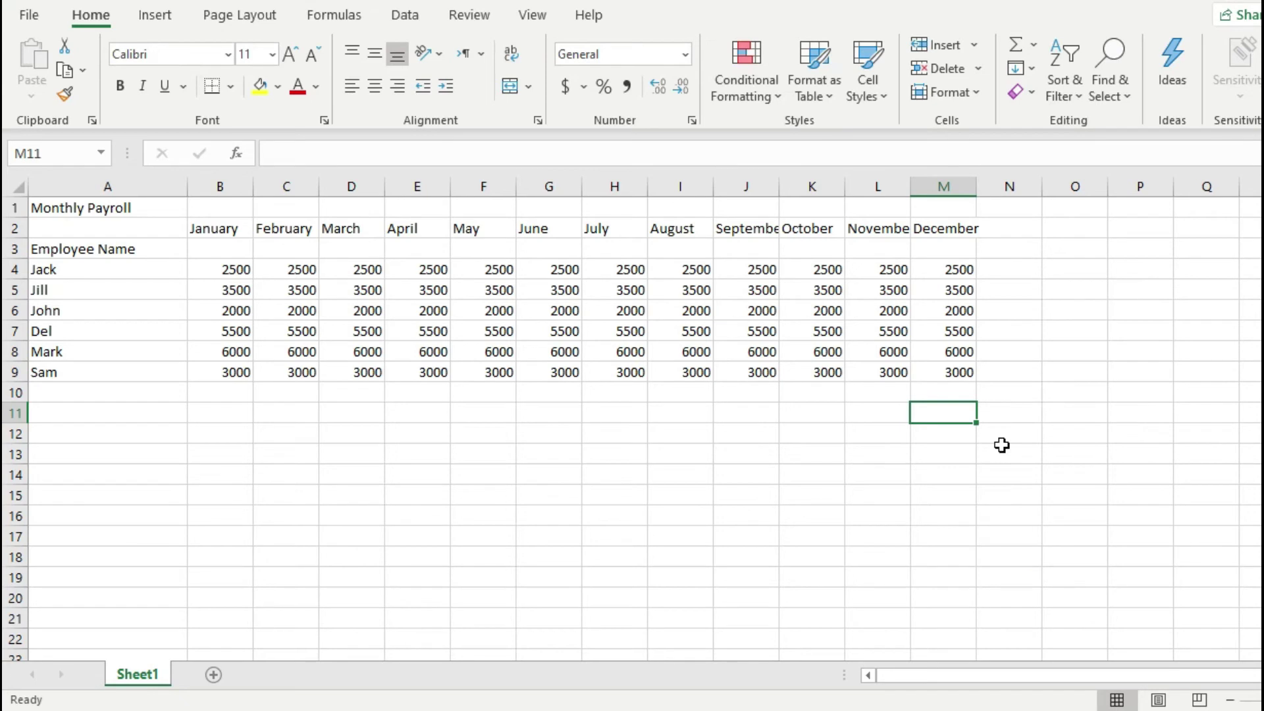
# Enter the row label "Monthly Totals" in cell A11
pyautogui.click(225, 414)
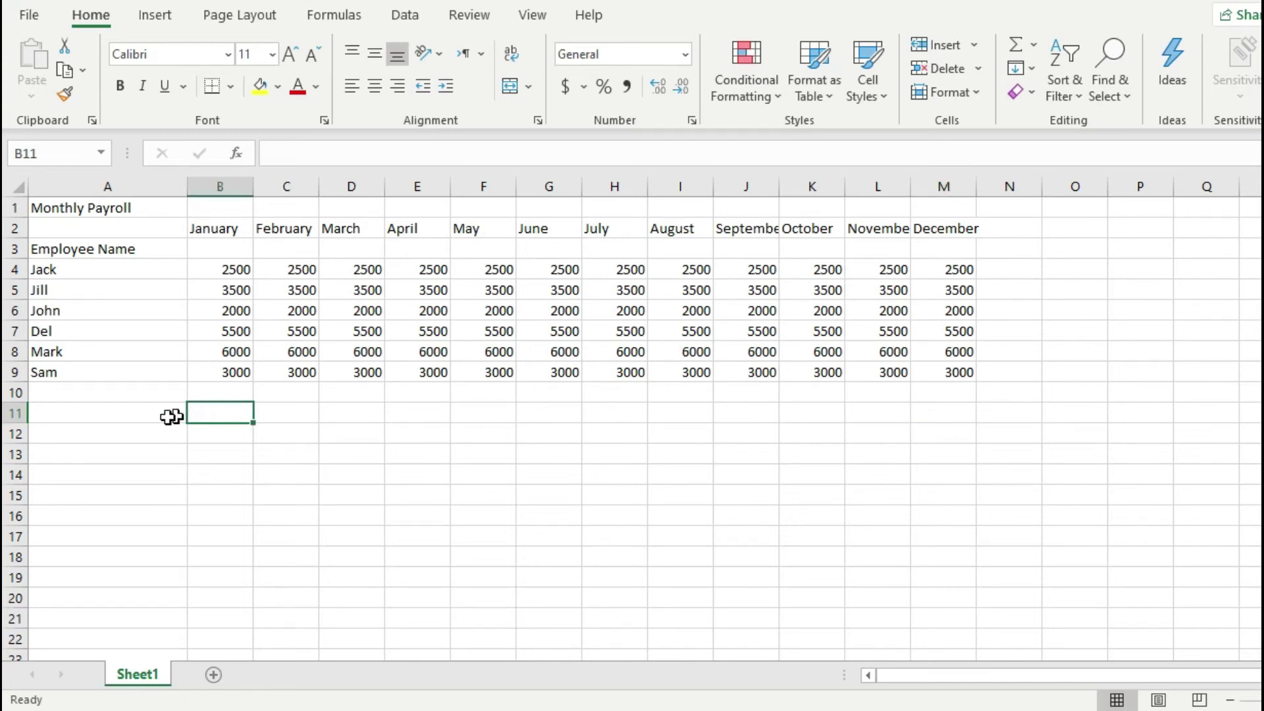
pyautogui.click(134, 416)
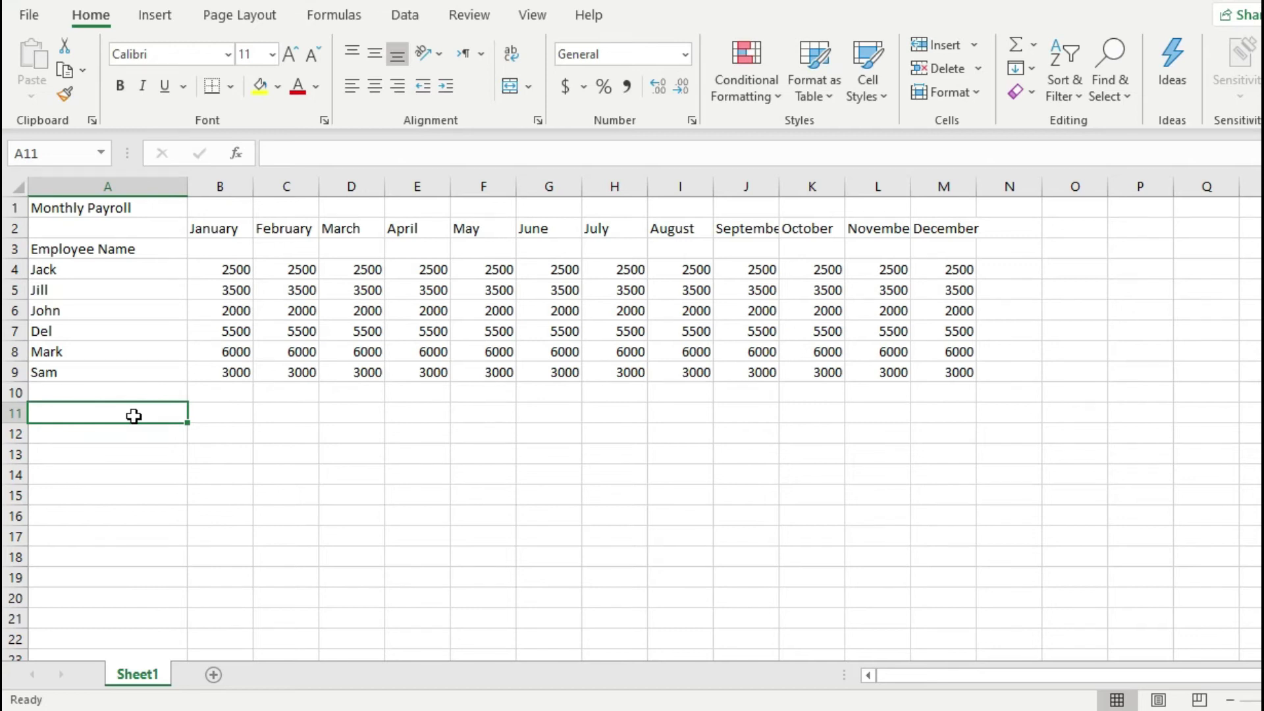
pyautogui.write('Mon')
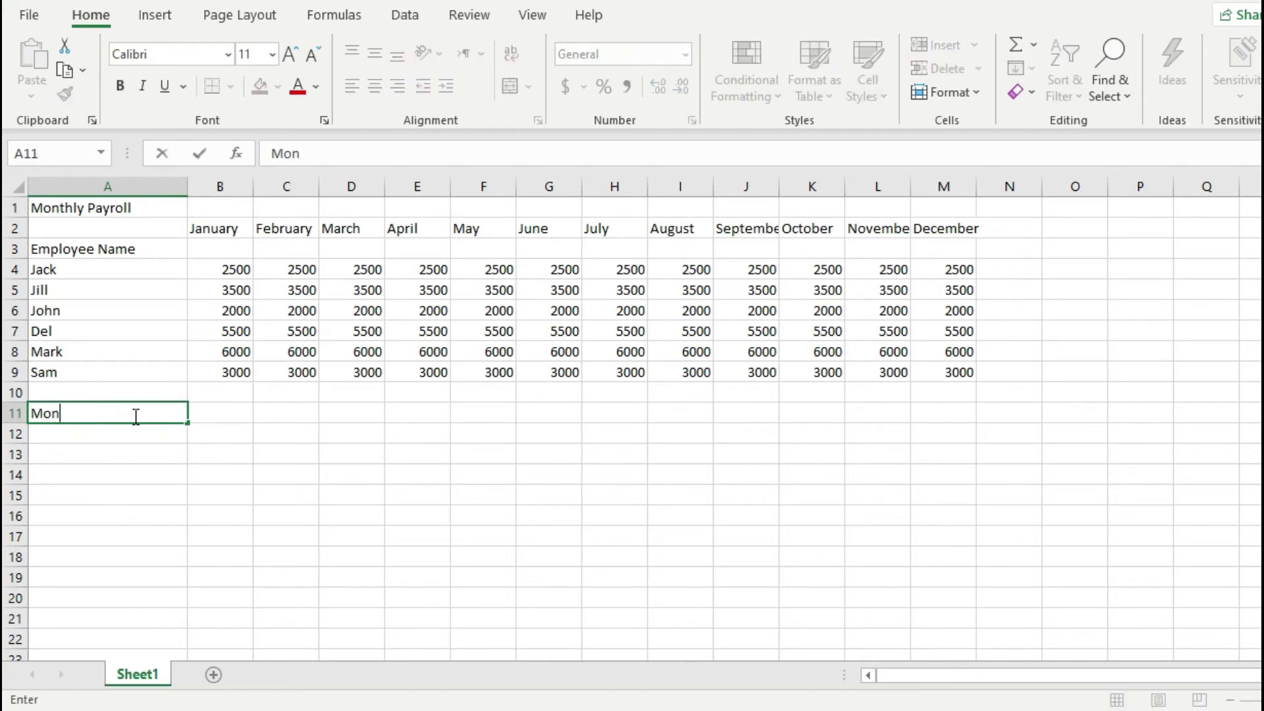
pyautogui.write('thly Totals')
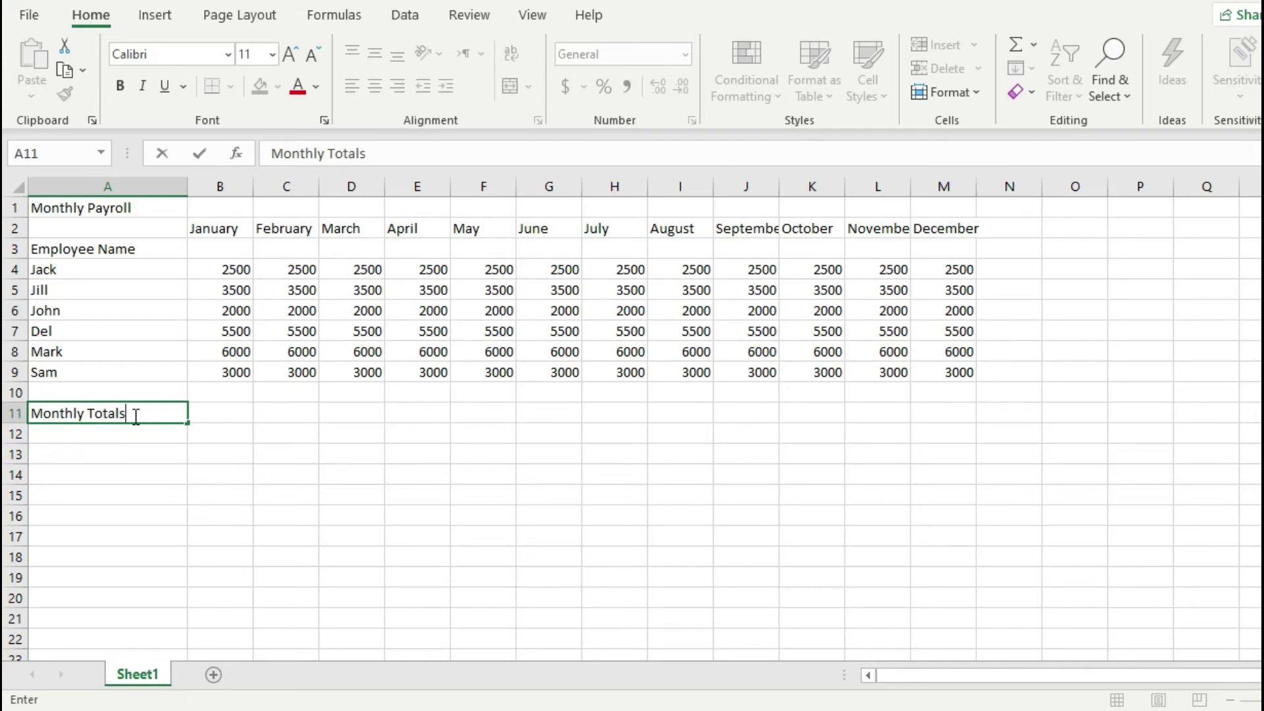
pyautogui.press('Tab')
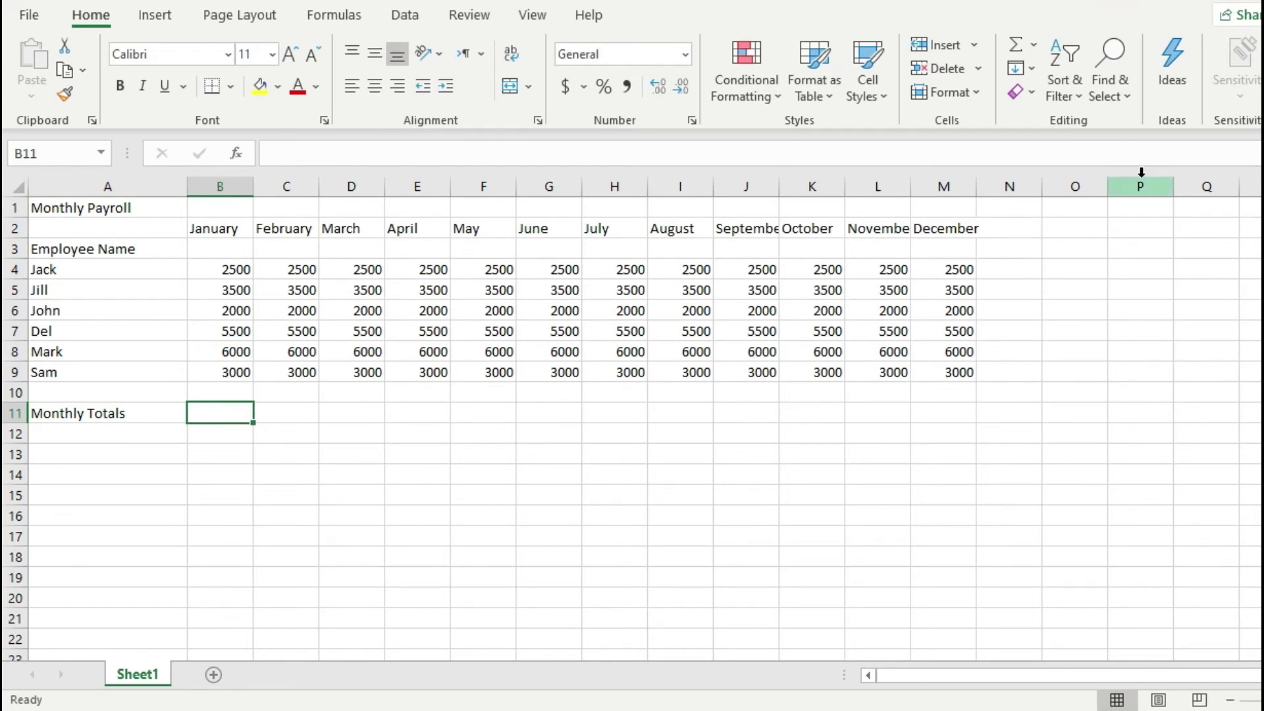
# Total the January pay in B11 with AutoSum over B4:B10 and fill the formula across to M11
pyautogui.click(1012, 49)
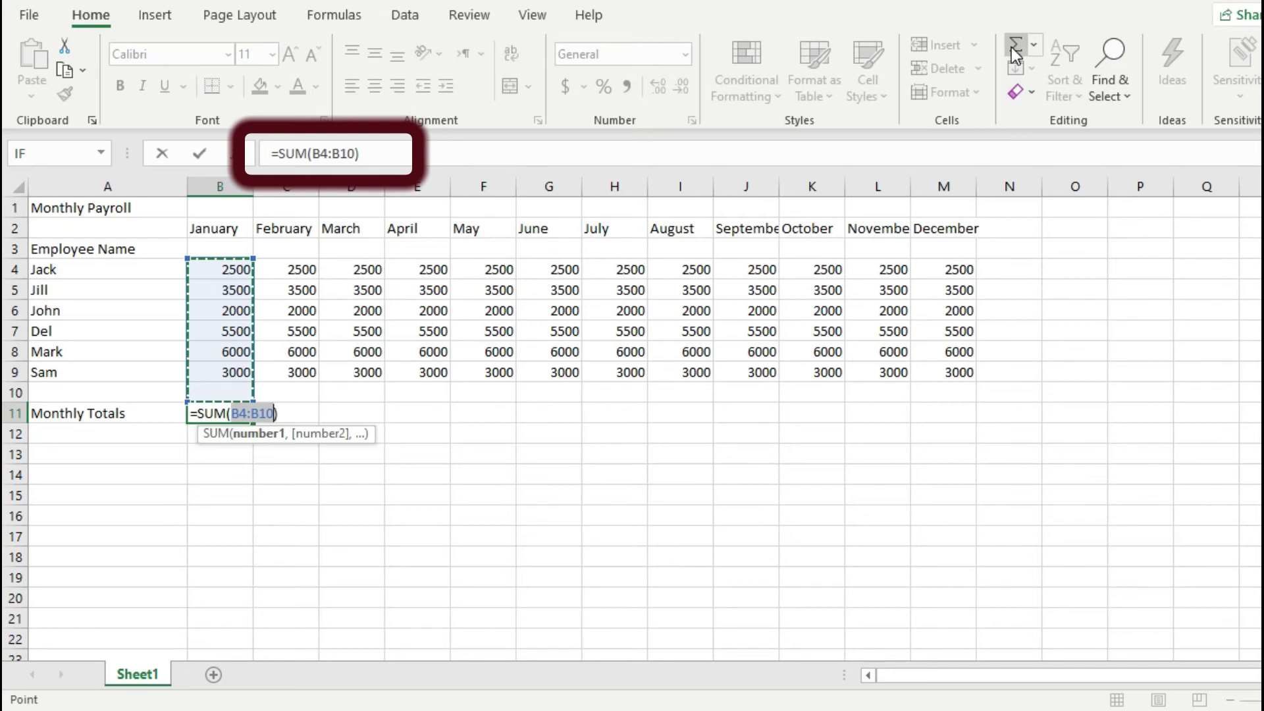
pyautogui.press('Return')
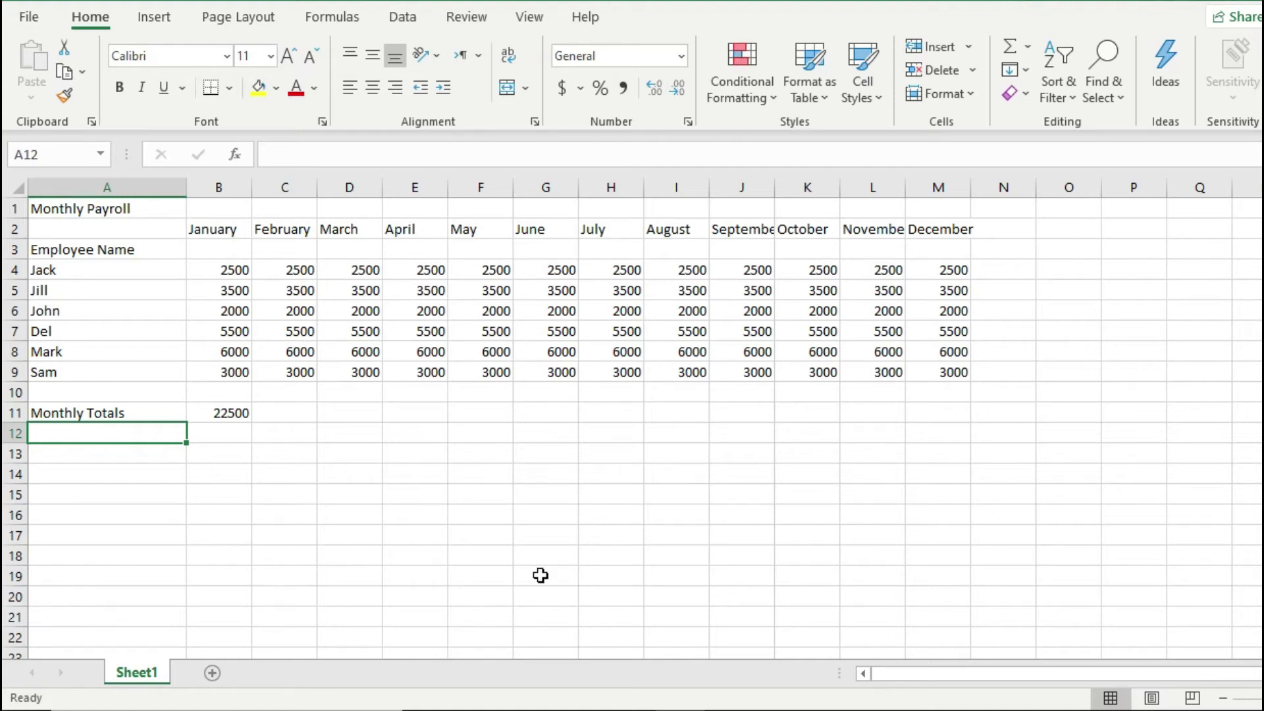
pyautogui.click(228, 413)
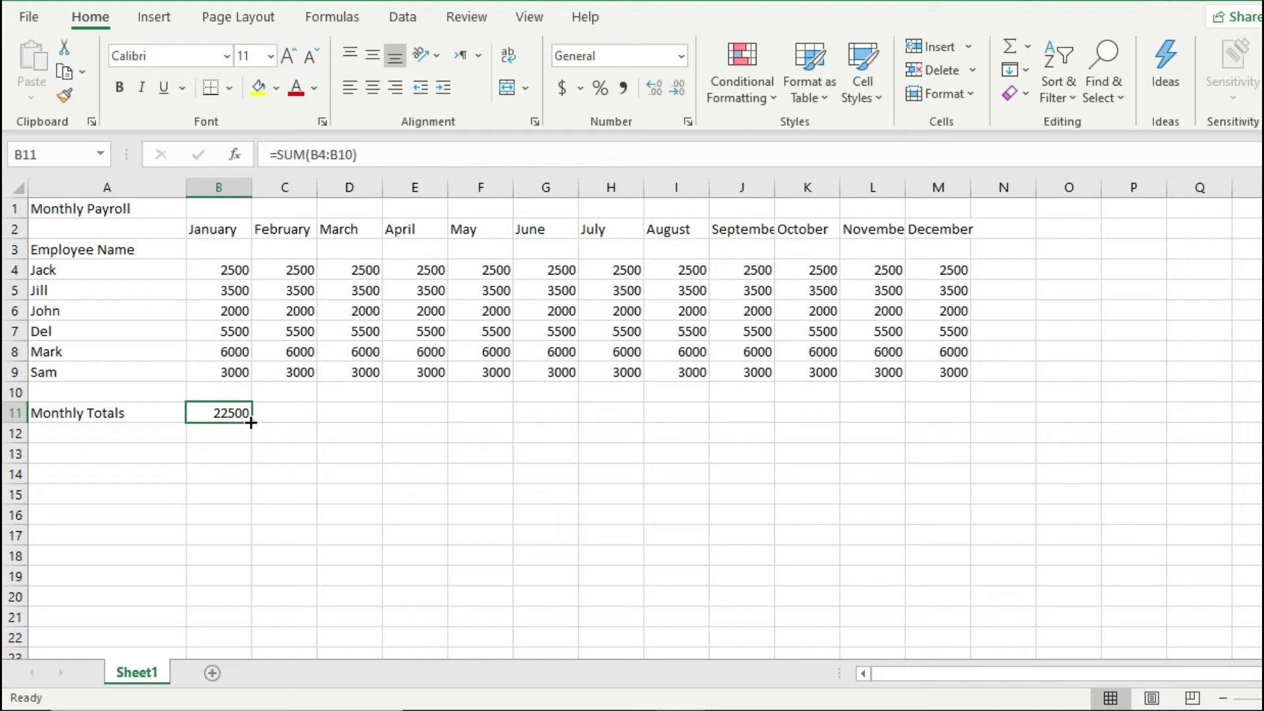
pyautogui.moveTo(251, 422); pyautogui.dragTo(939, 409)
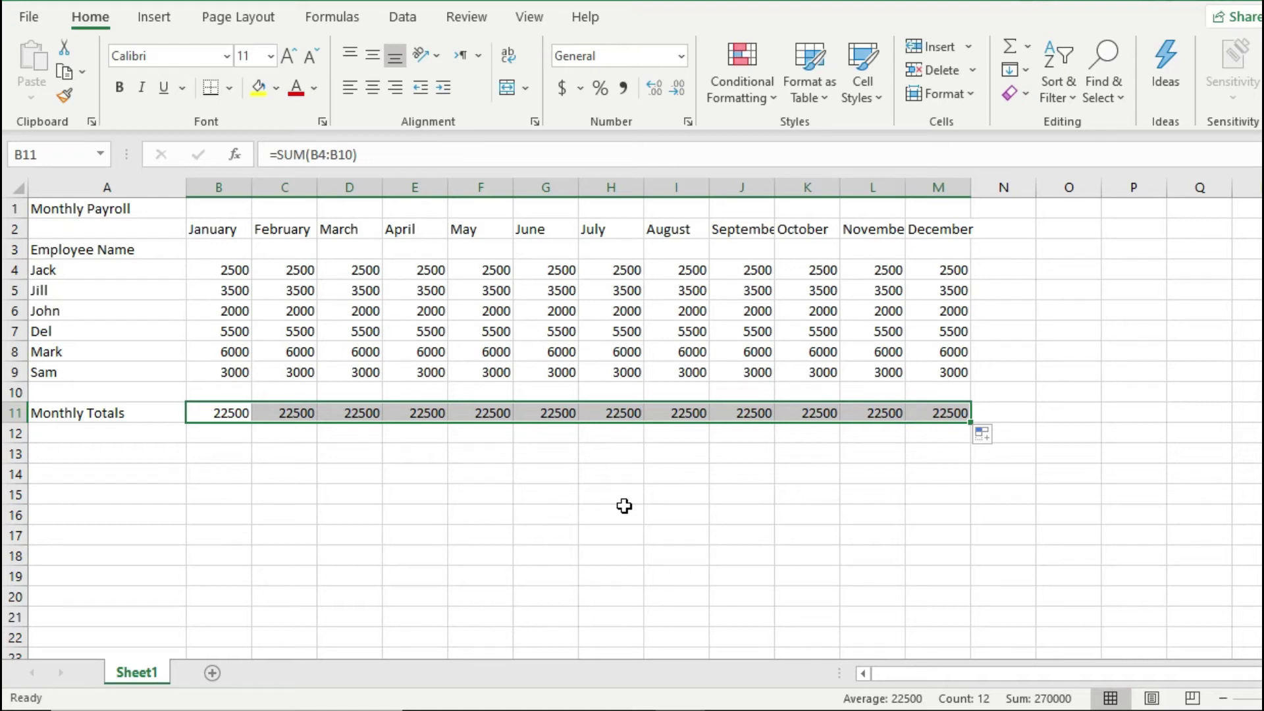
# Compare the SUM formulas behind the January and February totals in B11 and C11
pyautogui.click(224, 411)
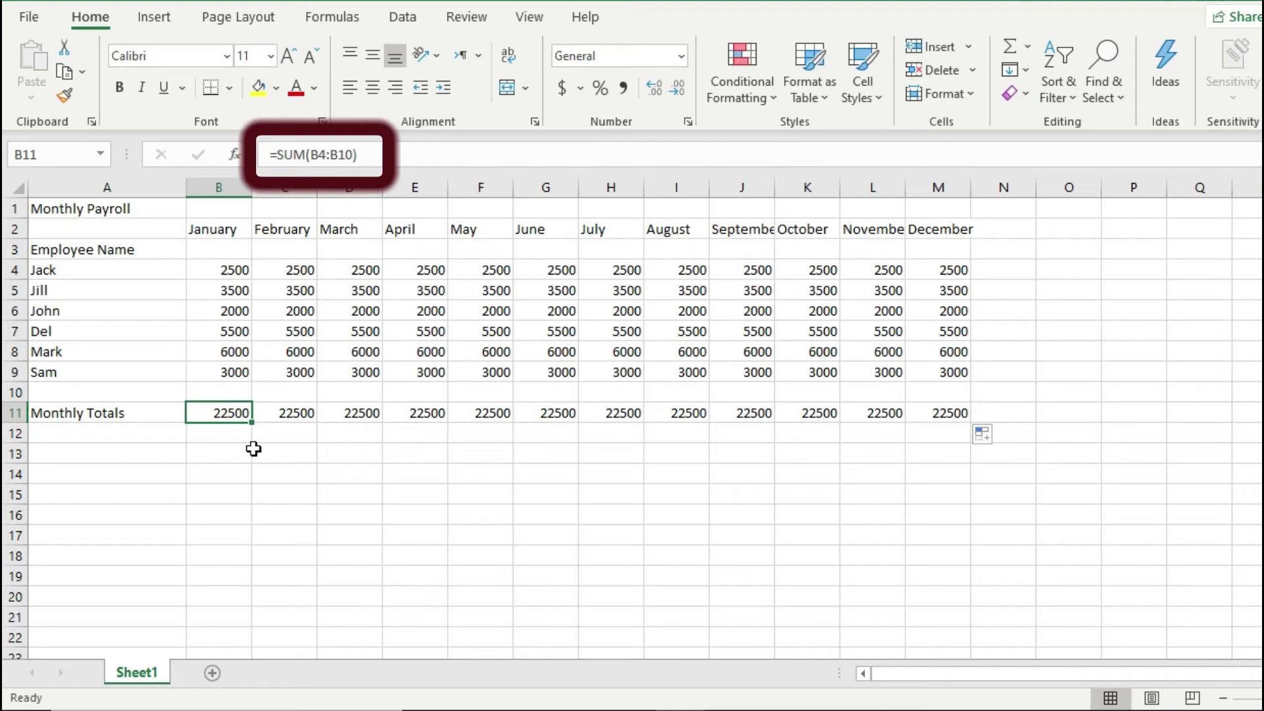
pyautogui.click(279, 414)
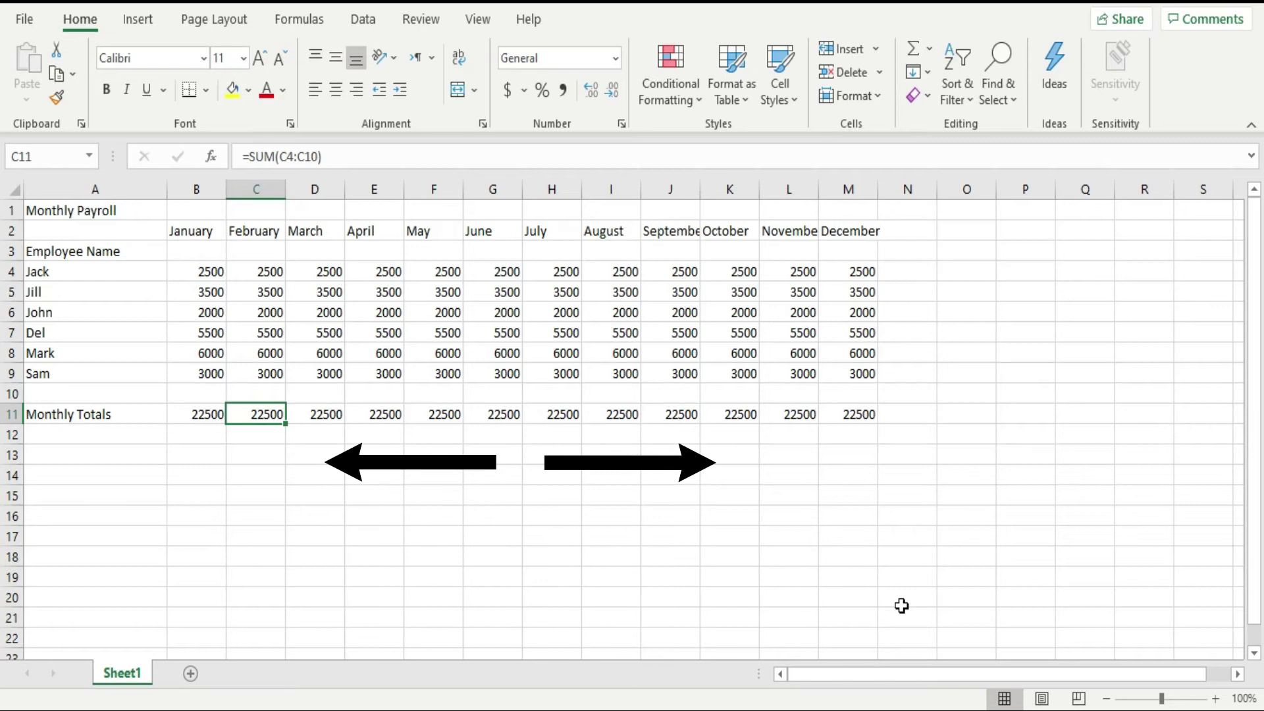
# Enter the column heading "Yearly Salary Totals" in cell N3
pyautogui.click(13, 271)
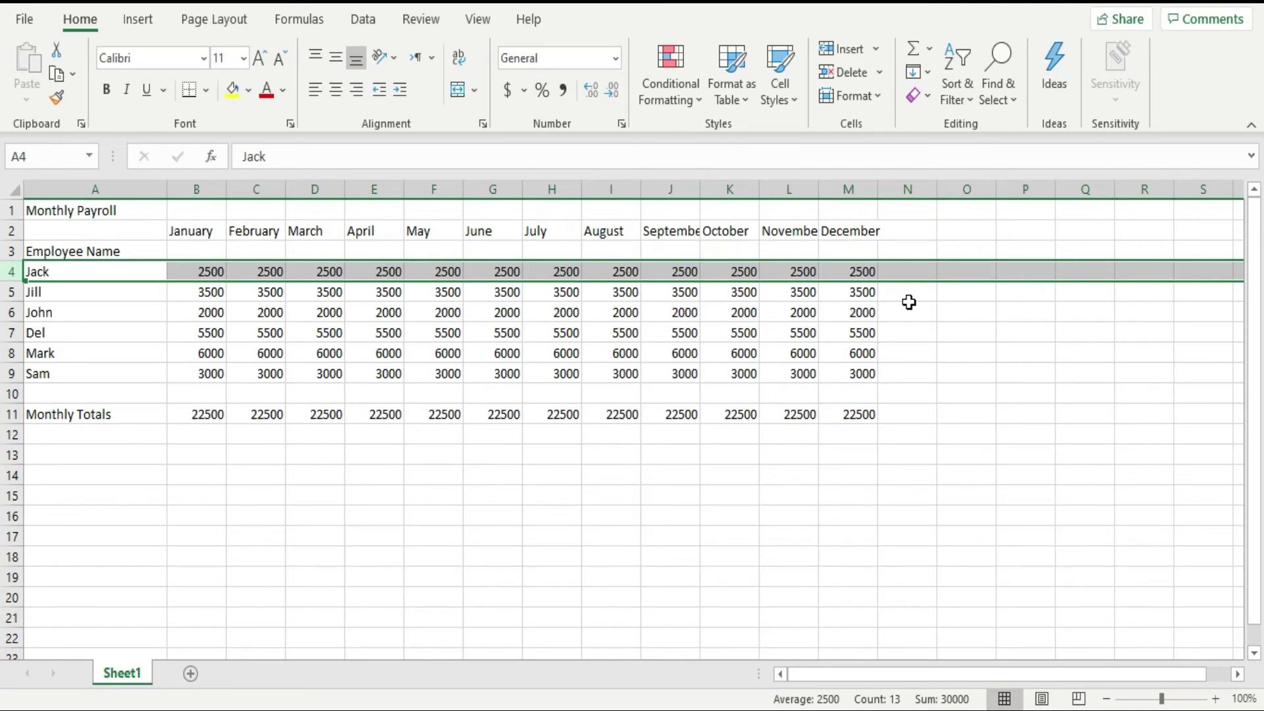
pyautogui.click(922, 190)
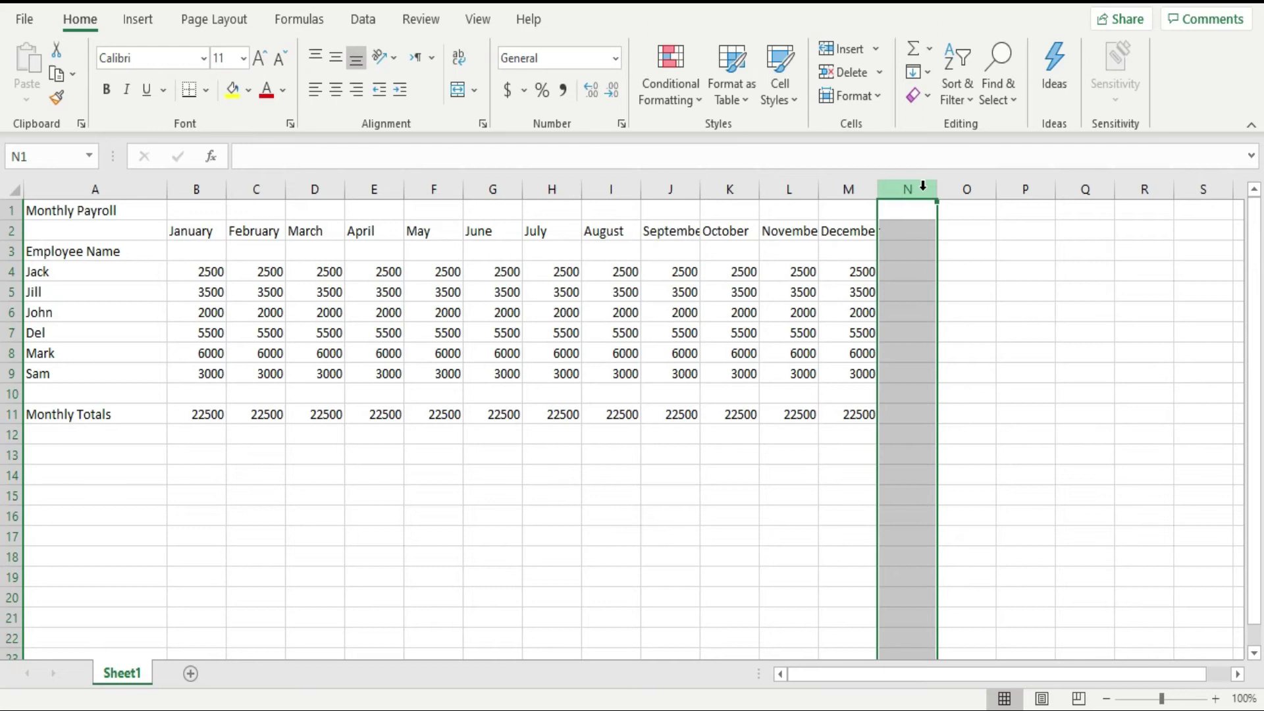
pyautogui.click(894, 248)
pyautogui.write('Y')
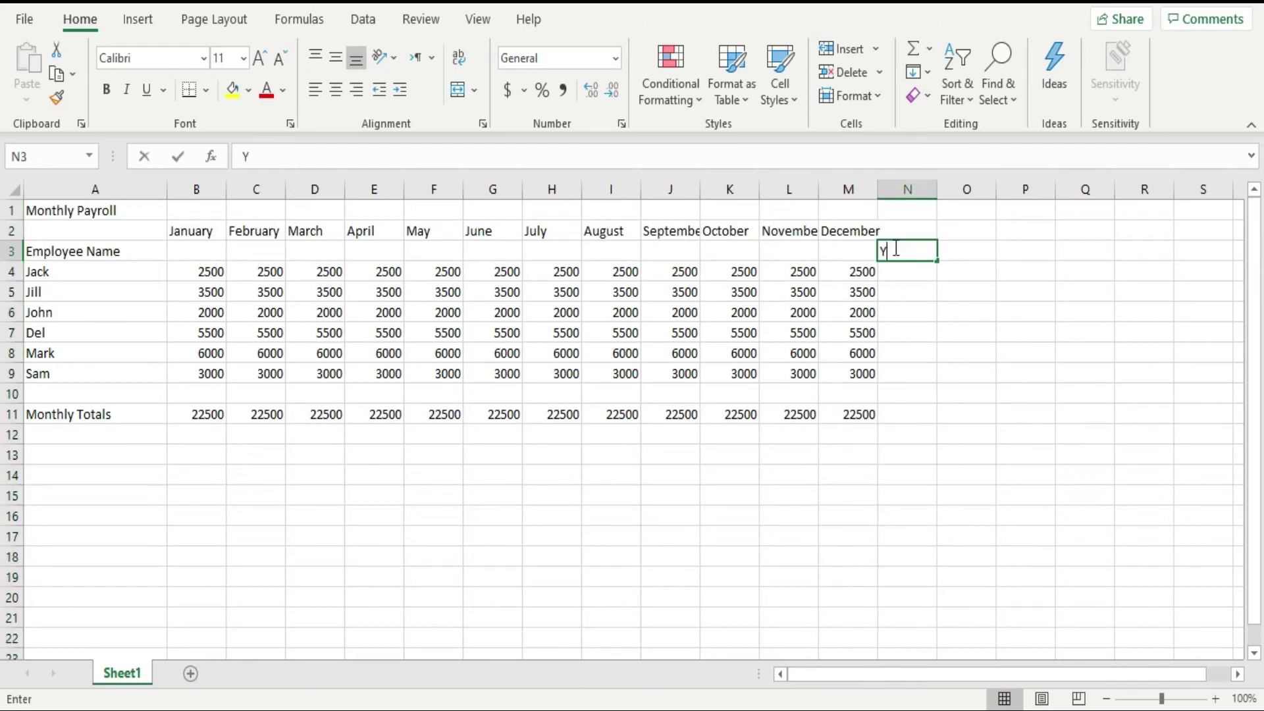
pyautogui.write('early Salary Totals')
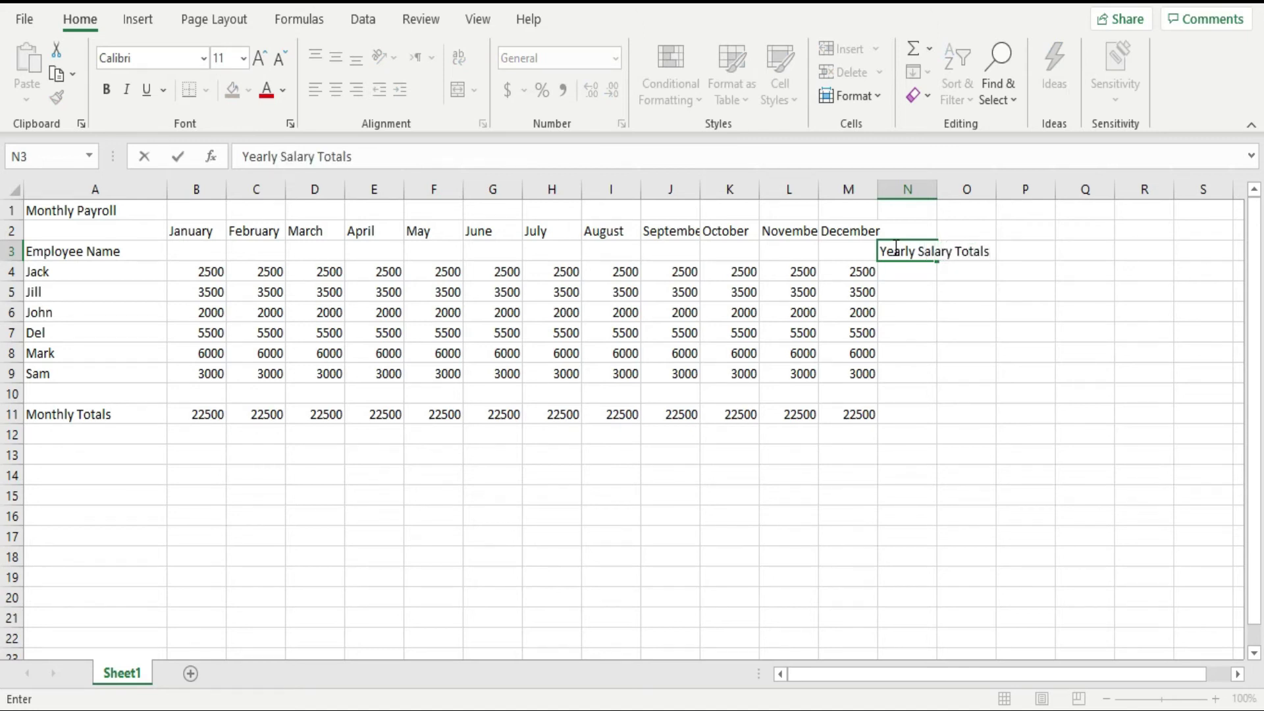
pyautogui.press('Return')
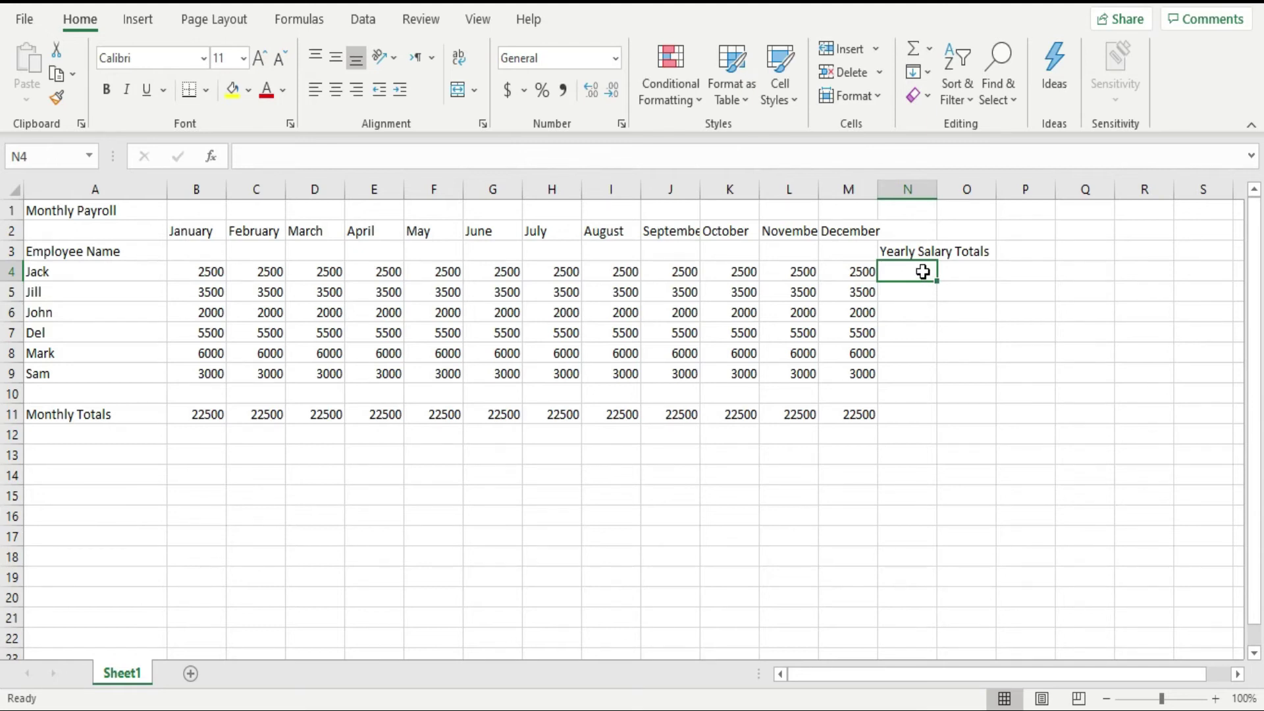
# Total the first employee's yearly pay in N4 with AutoSum over B4:M4 and fill the formula down to N11
pyautogui.click(912, 52)
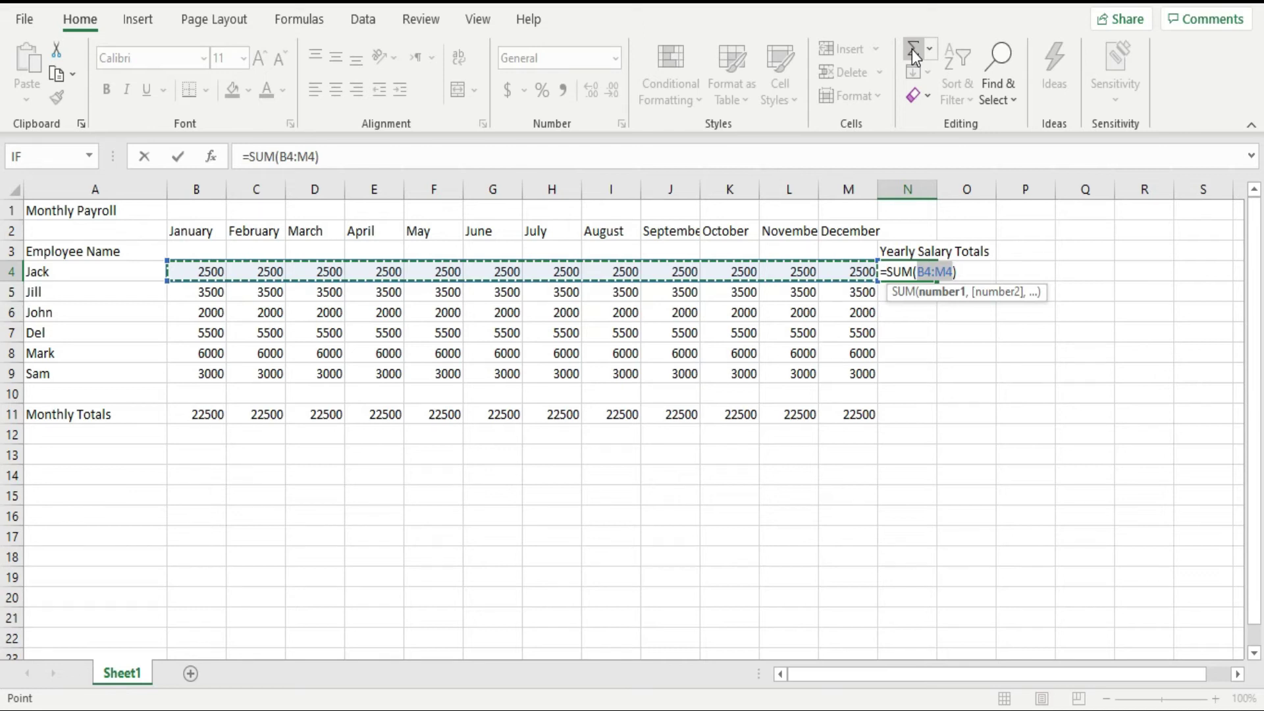
pyautogui.press('Return')
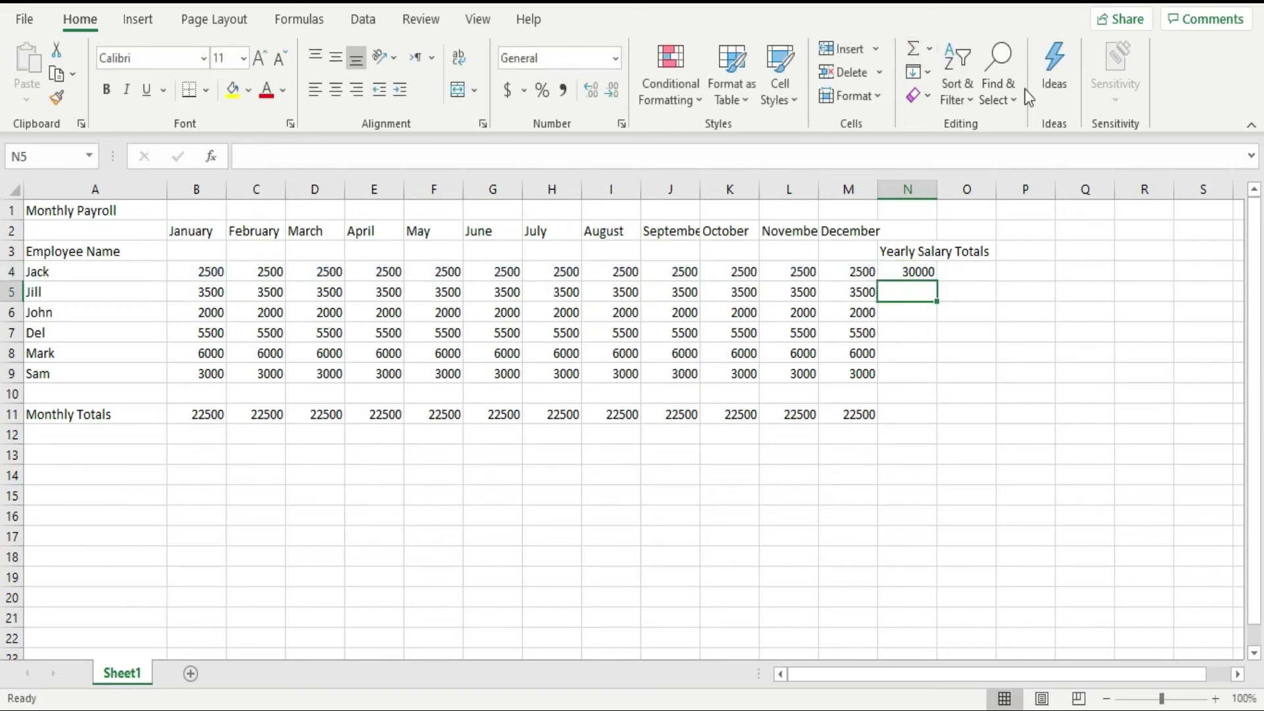
pyautogui.click(908, 270)
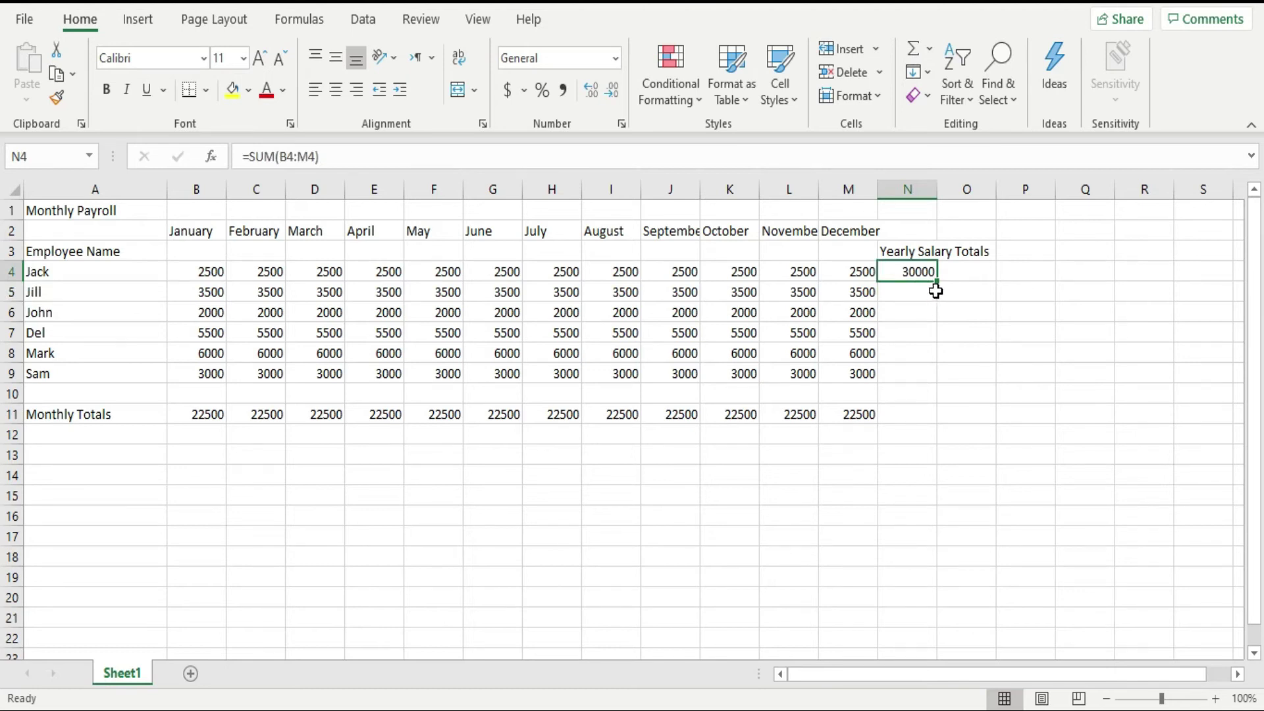
pyautogui.moveTo(936, 281); pyautogui.dragTo(934, 426)
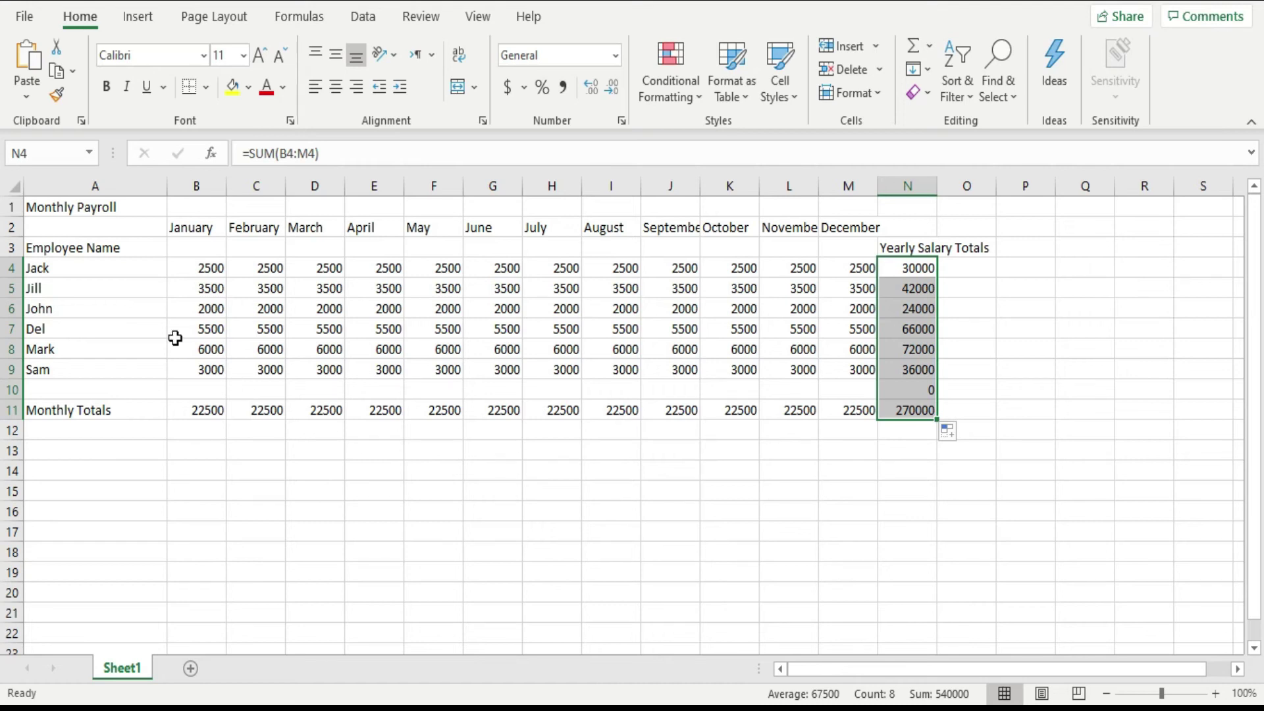
# Make the employee names in A4 to A9 bold
pyautogui.click(91, 268)
pyautogui.moveTo(91, 268); pyautogui.dragTo(94, 371)
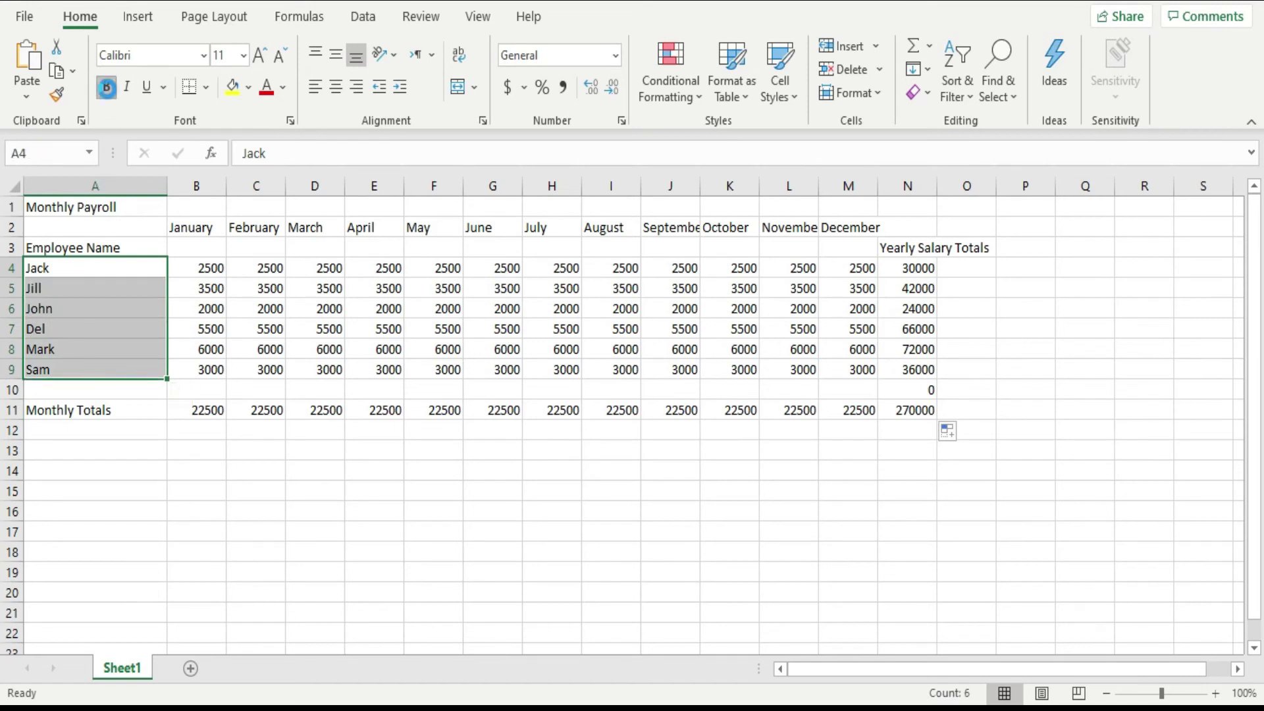
pyautogui.click(108, 90)
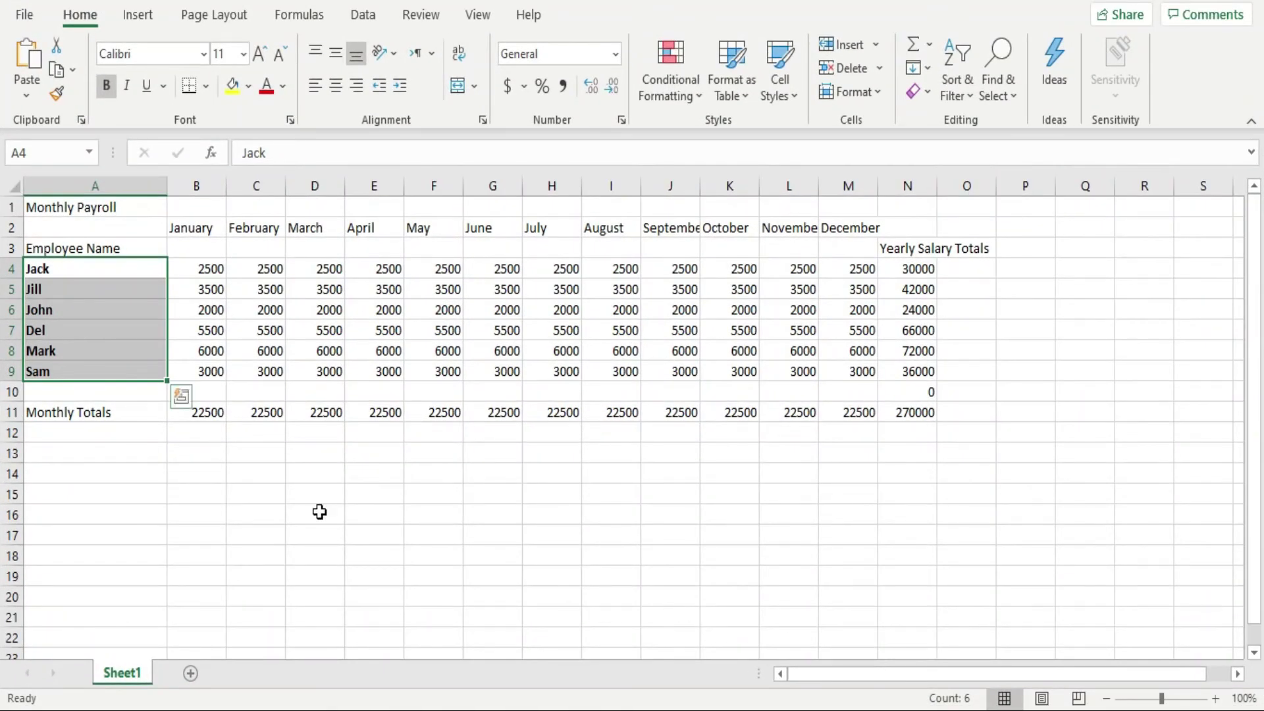
# Apply the Heading 1 cell style to the "Monthly Payroll" title in A1
pyautogui.click(90, 207)
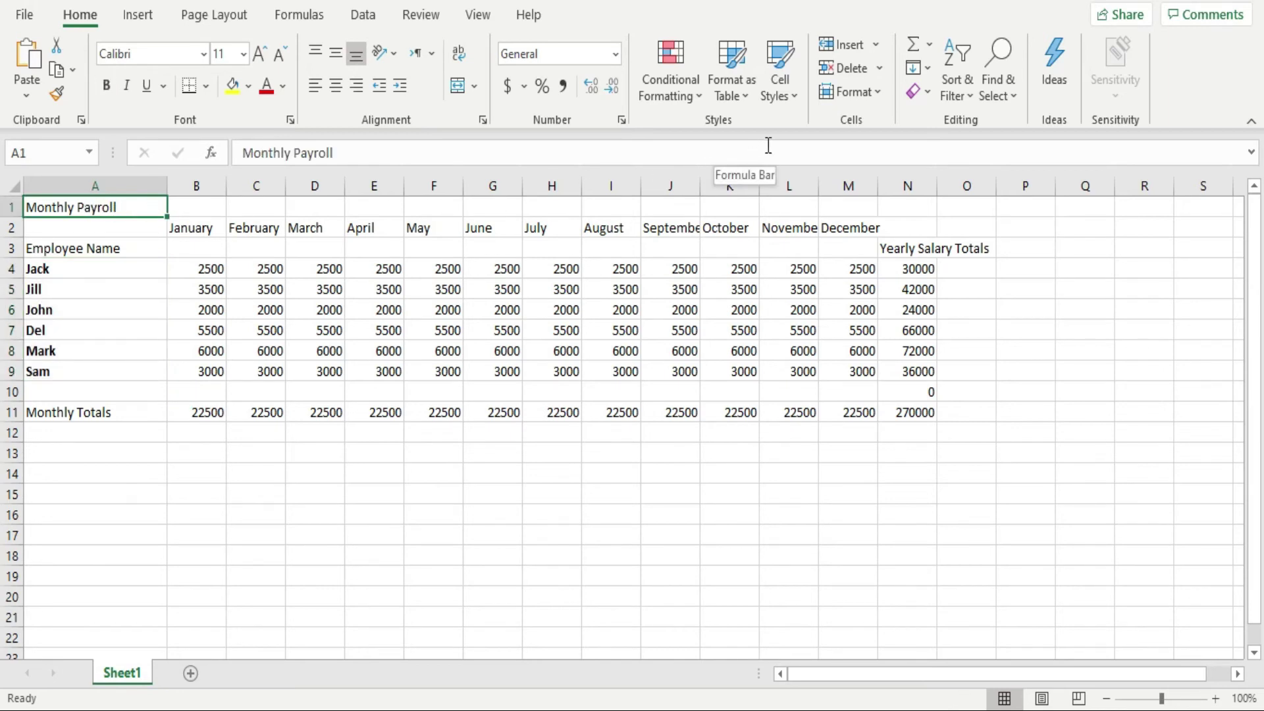
pyautogui.click(794, 99)
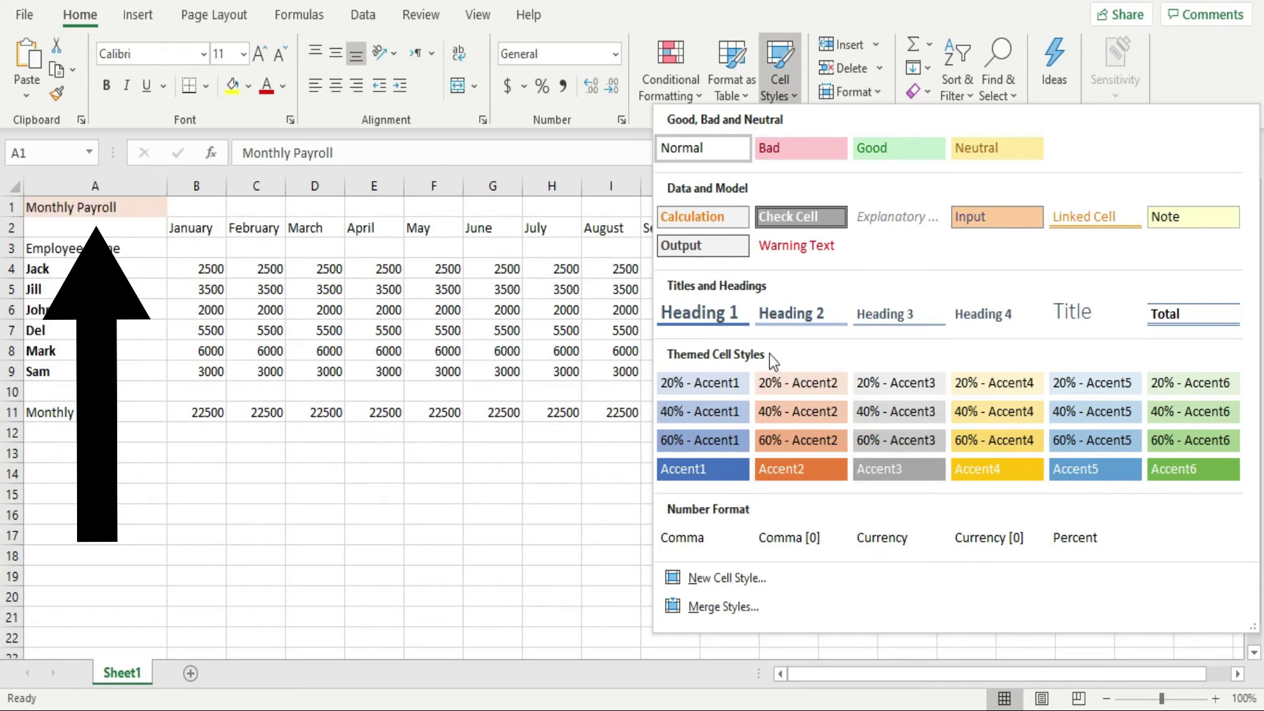
pyautogui.click(714, 310)
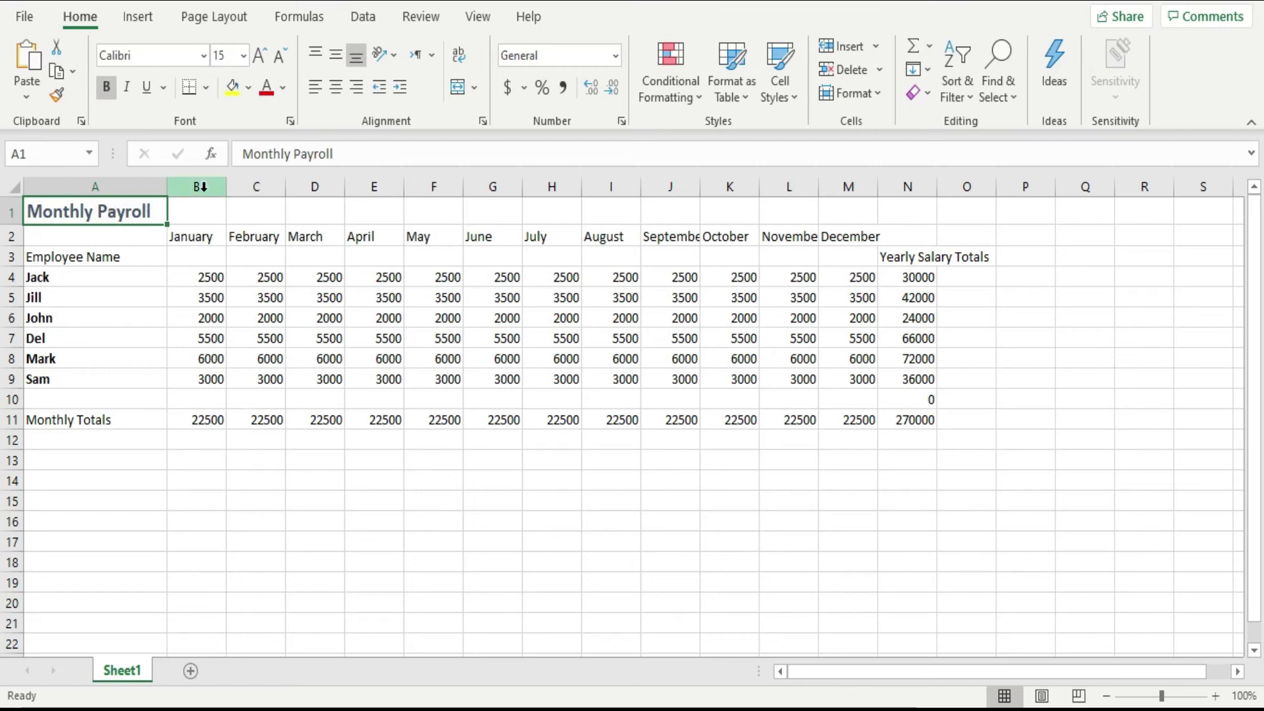
pyautogui.click(337, 94)
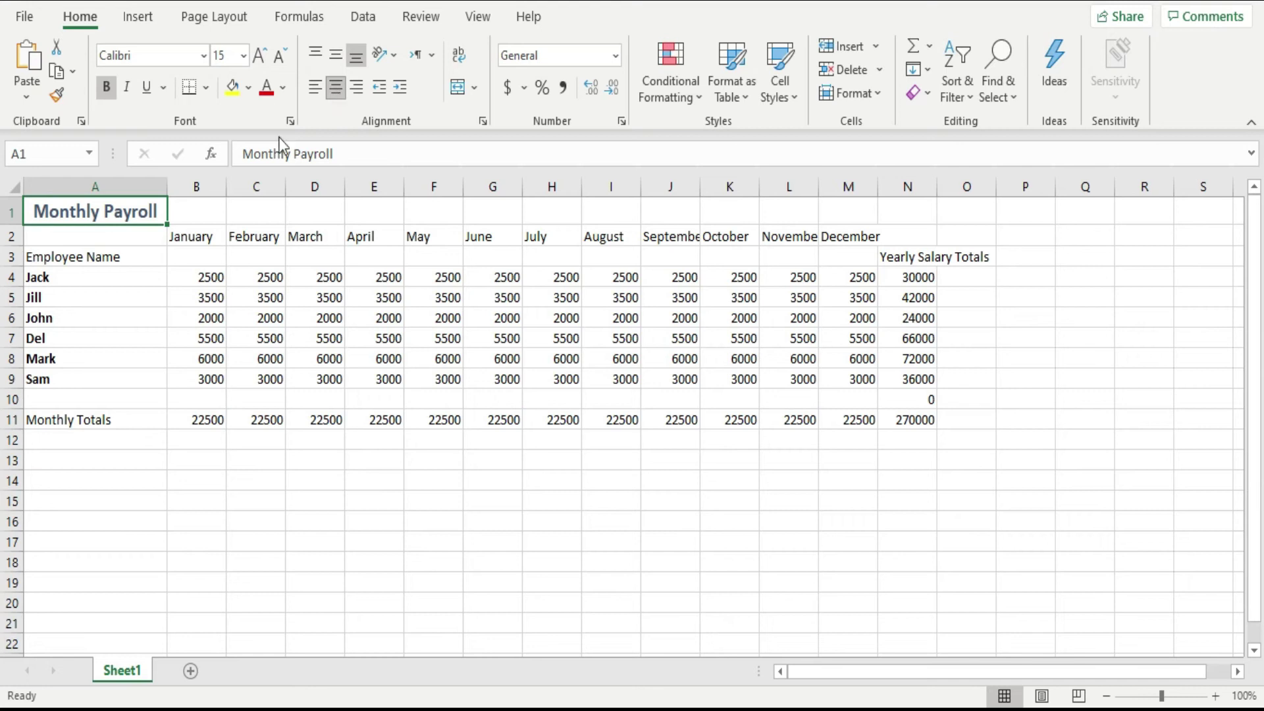
pyautogui.moveTo(80, 211); pyautogui.dragTo(910, 210)
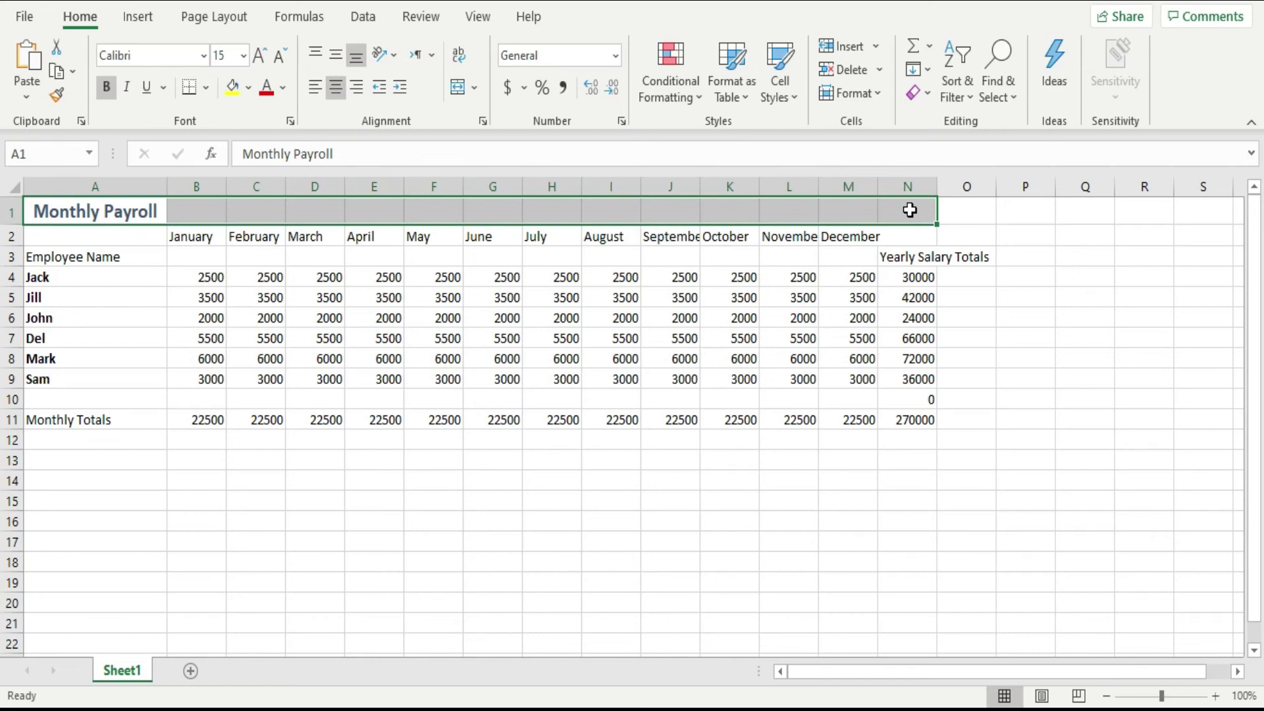
pyautogui.hotkey('ctrl', 'z')
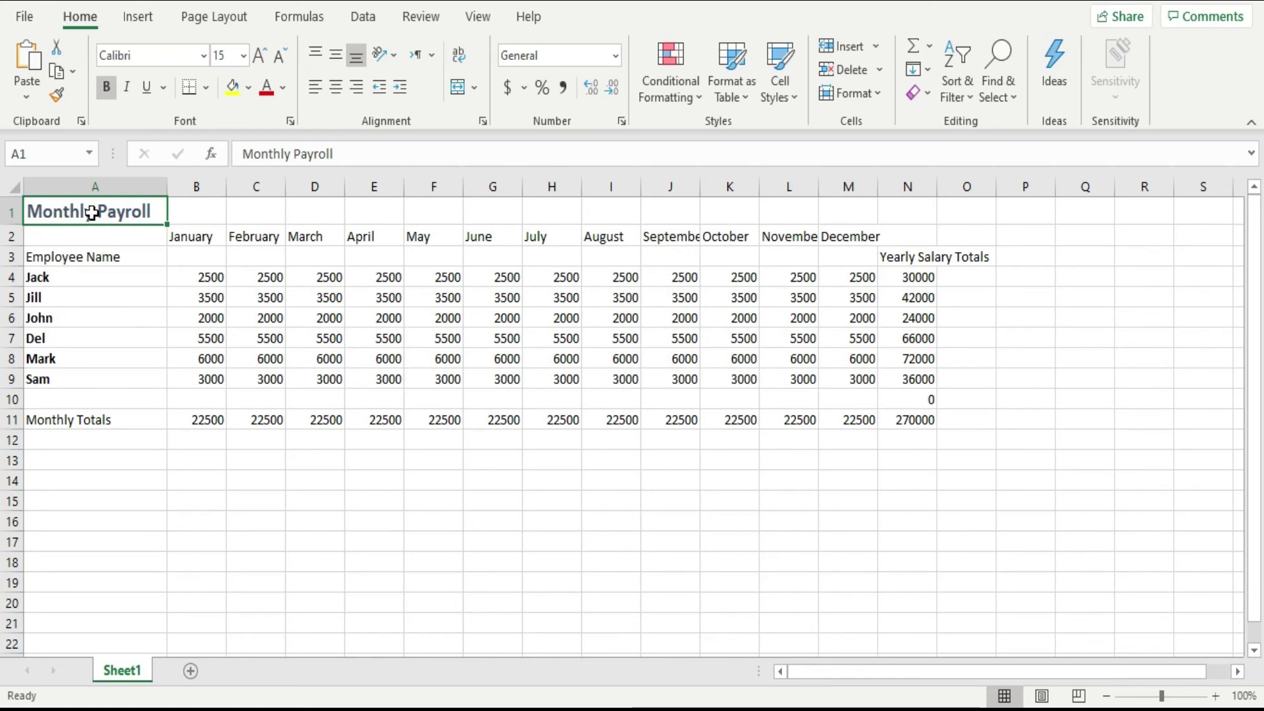
# Merge and center the "Monthly Payroll" title across A1:N1
pyautogui.moveTo(93, 213); pyautogui.dragTo(906, 213)
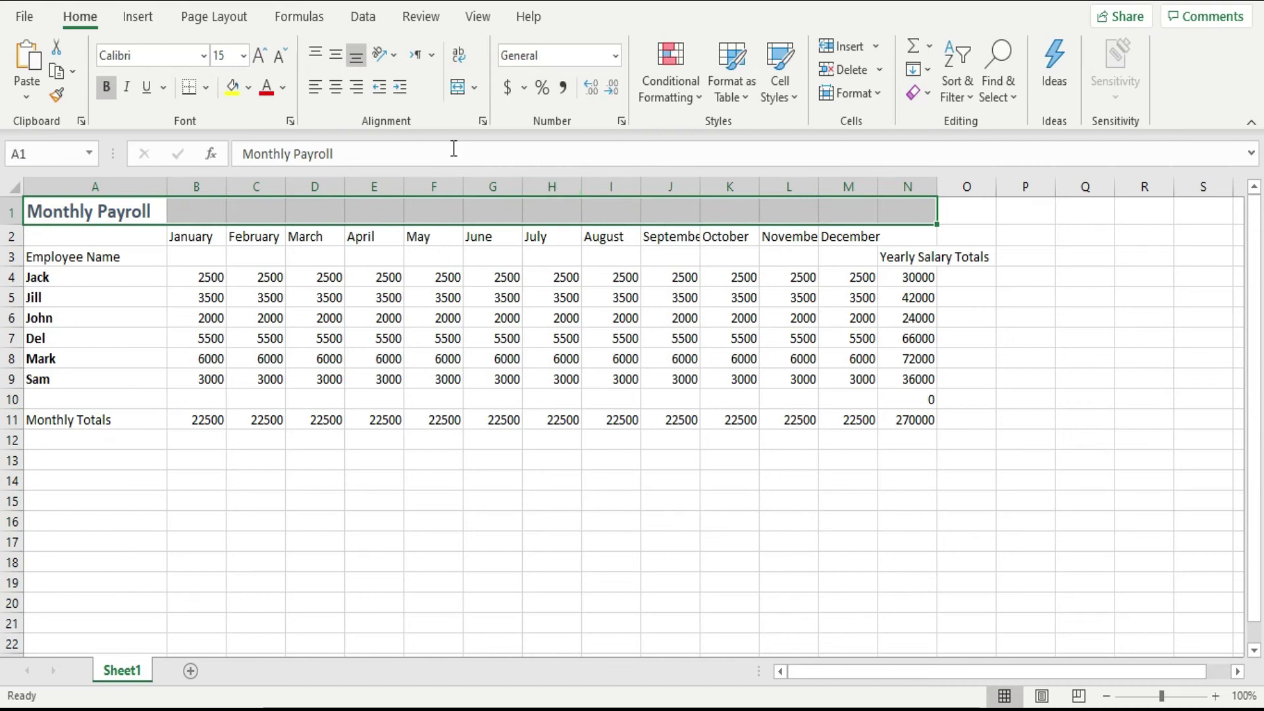
pyautogui.click(457, 93)
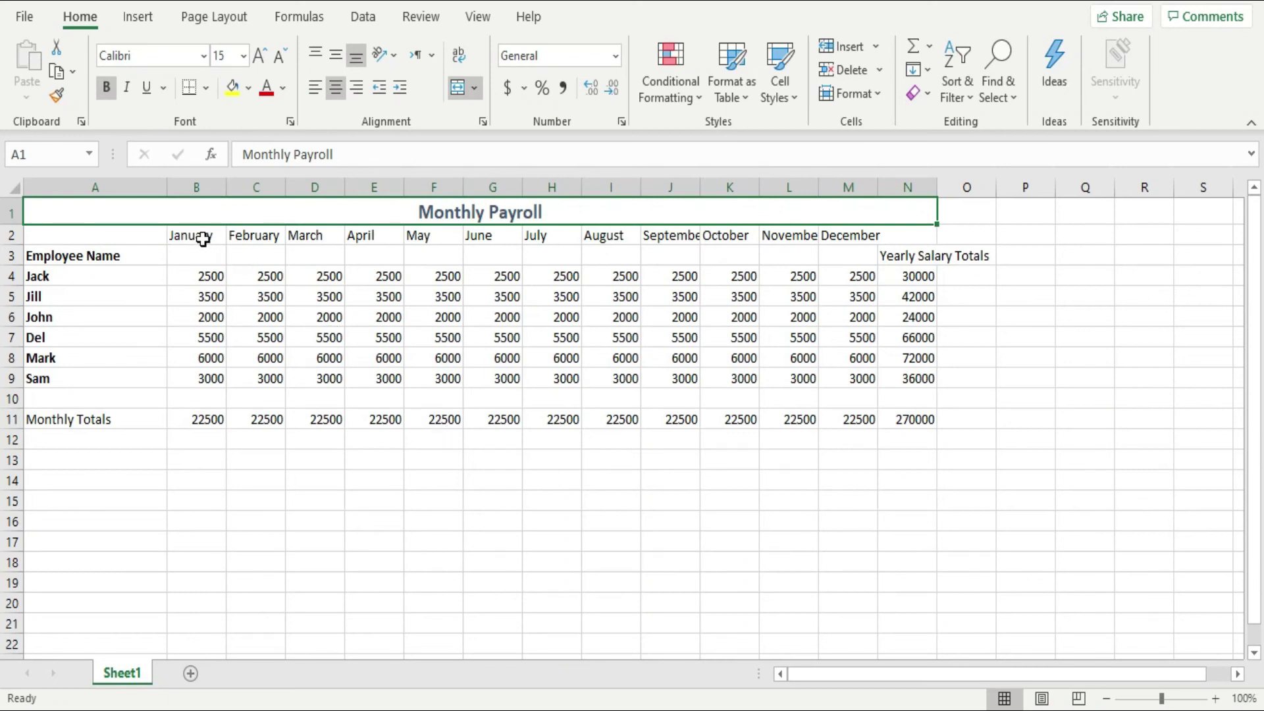
# Apply the Heading 2 cell style to the month names from January to December in B2:M2
pyautogui.moveTo(200, 242); pyautogui.dragTo(849, 240)
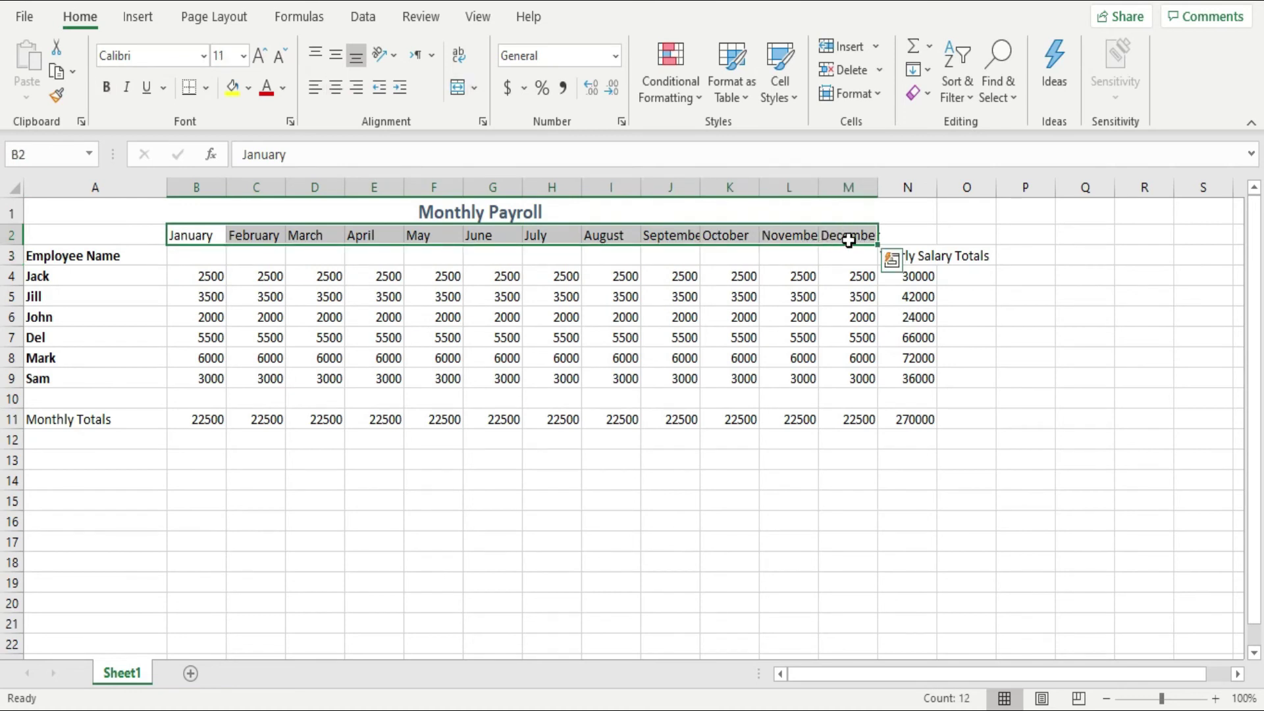
pyautogui.click(791, 95)
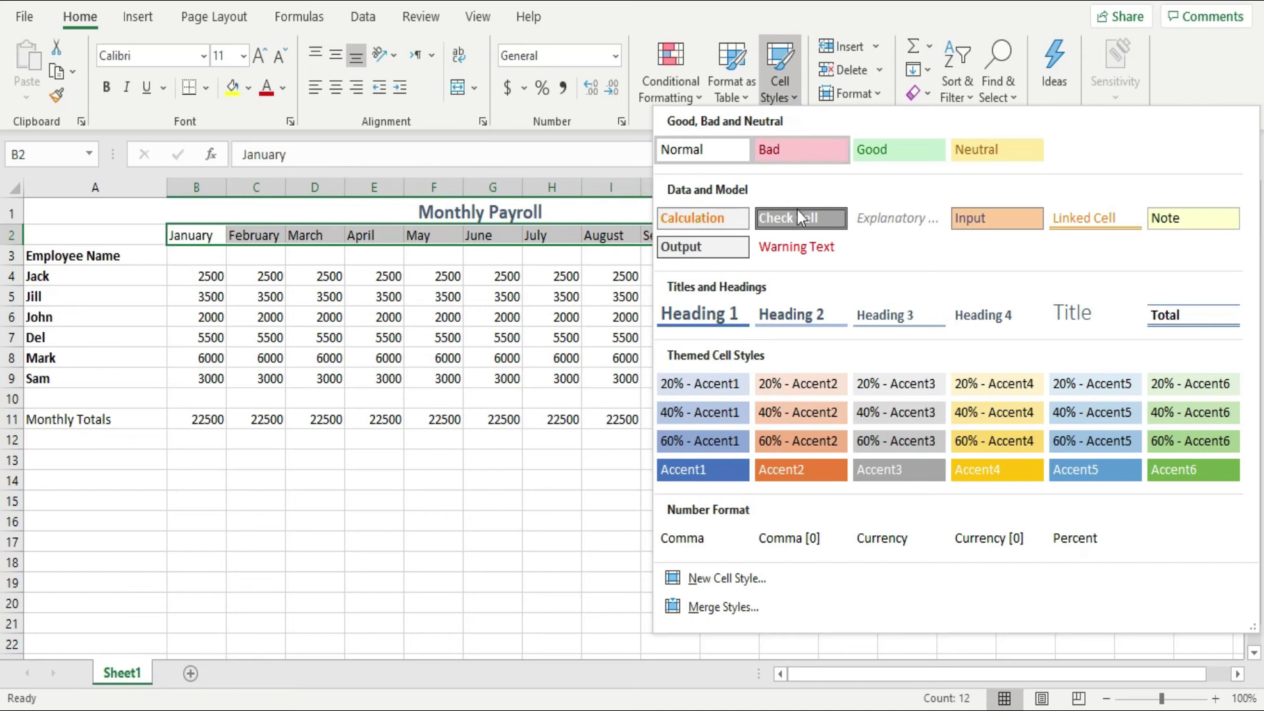
pyautogui.click(796, 314)
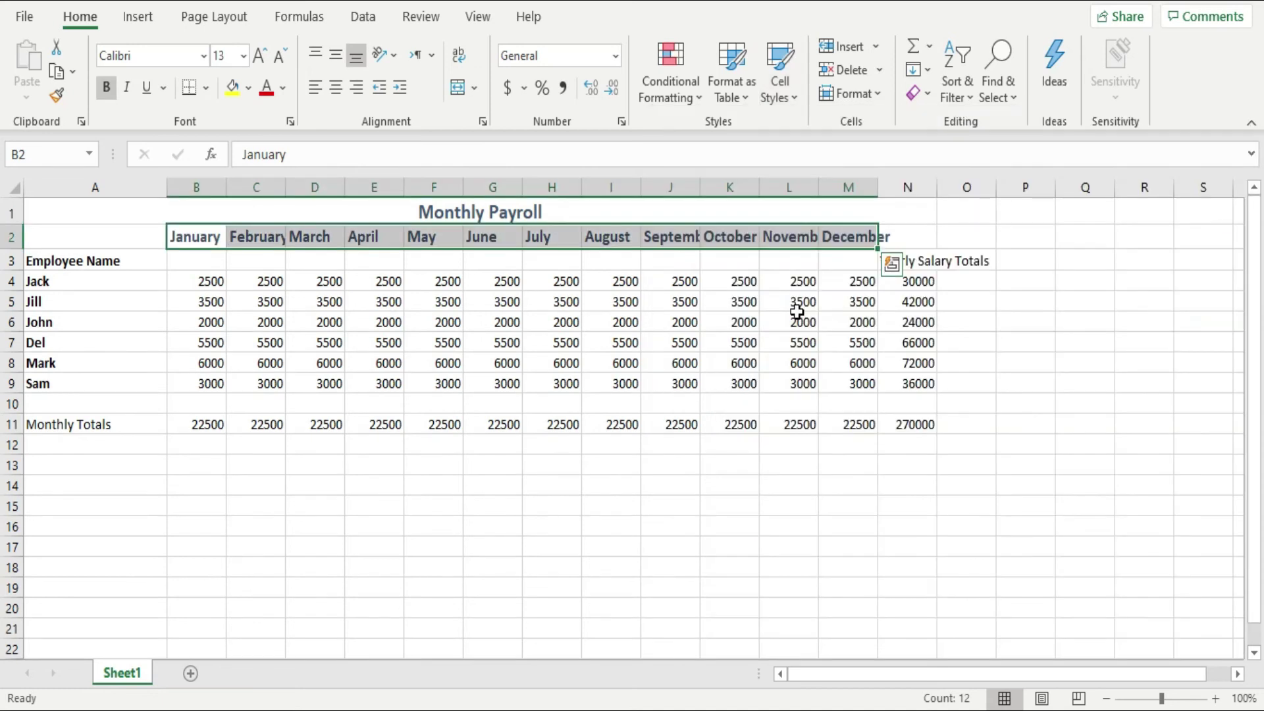
# Apply the Total cell style to the Monthly Totals row in A11:N11
pyautogui.moveTo(121, 424); pyautogui.dragTo(914, 426)
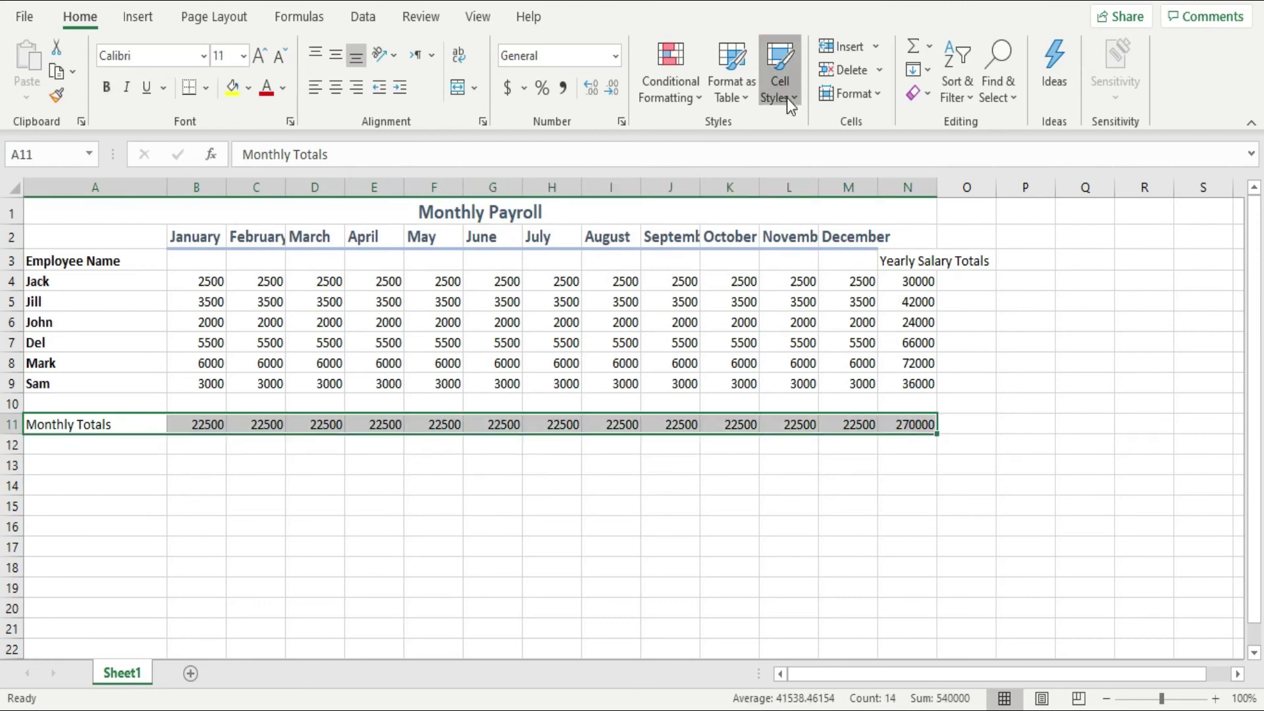
pyautogui.click(787, 97)
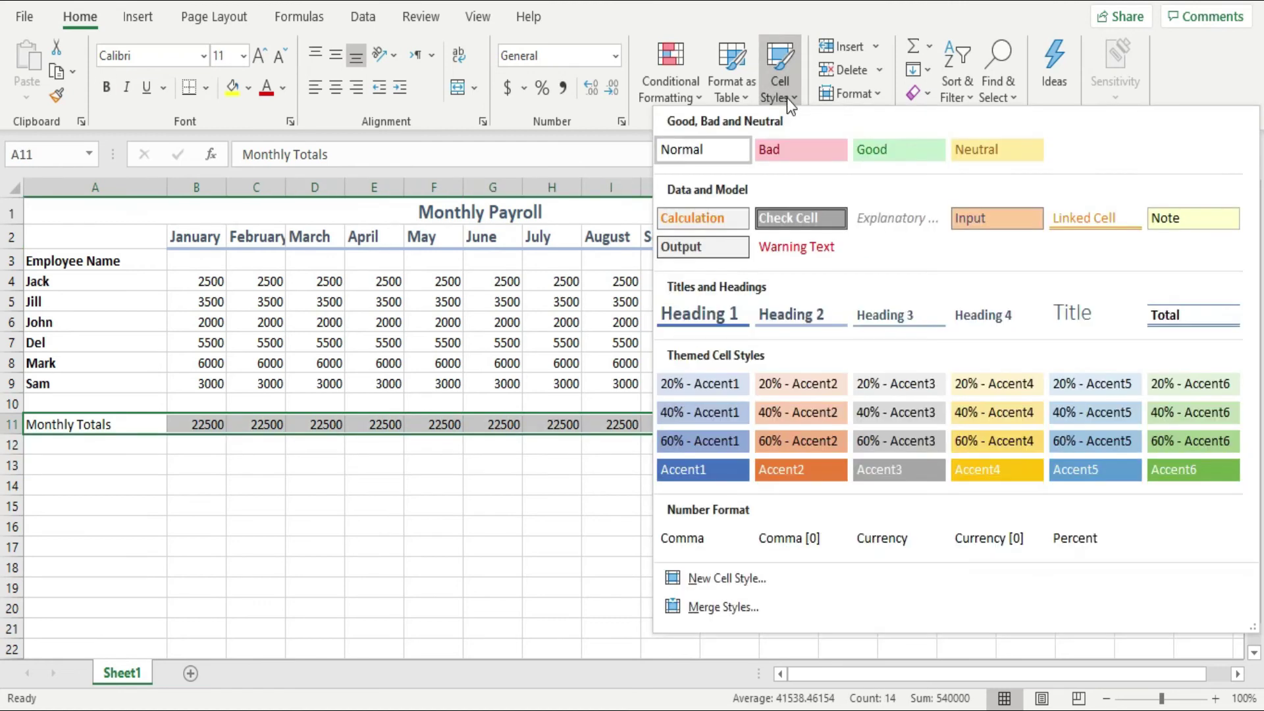
pyautogui.click(1185, 319)
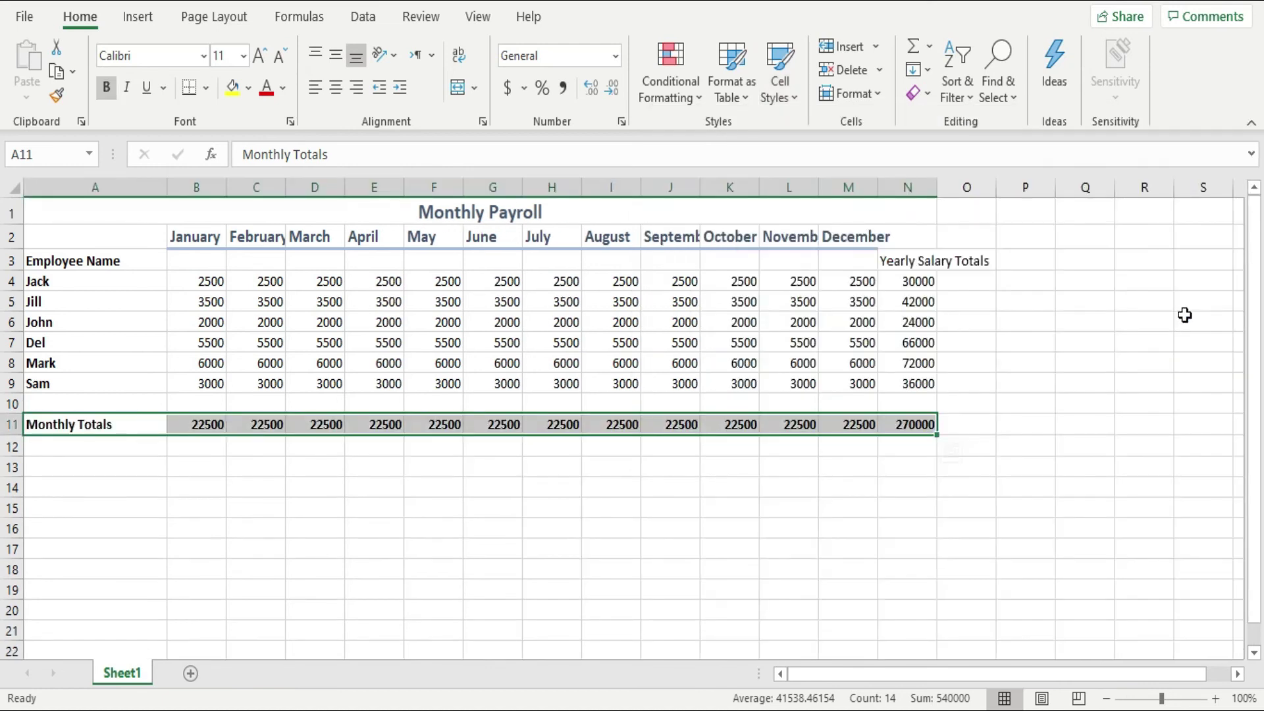
pyautogui.click(1185, 316)
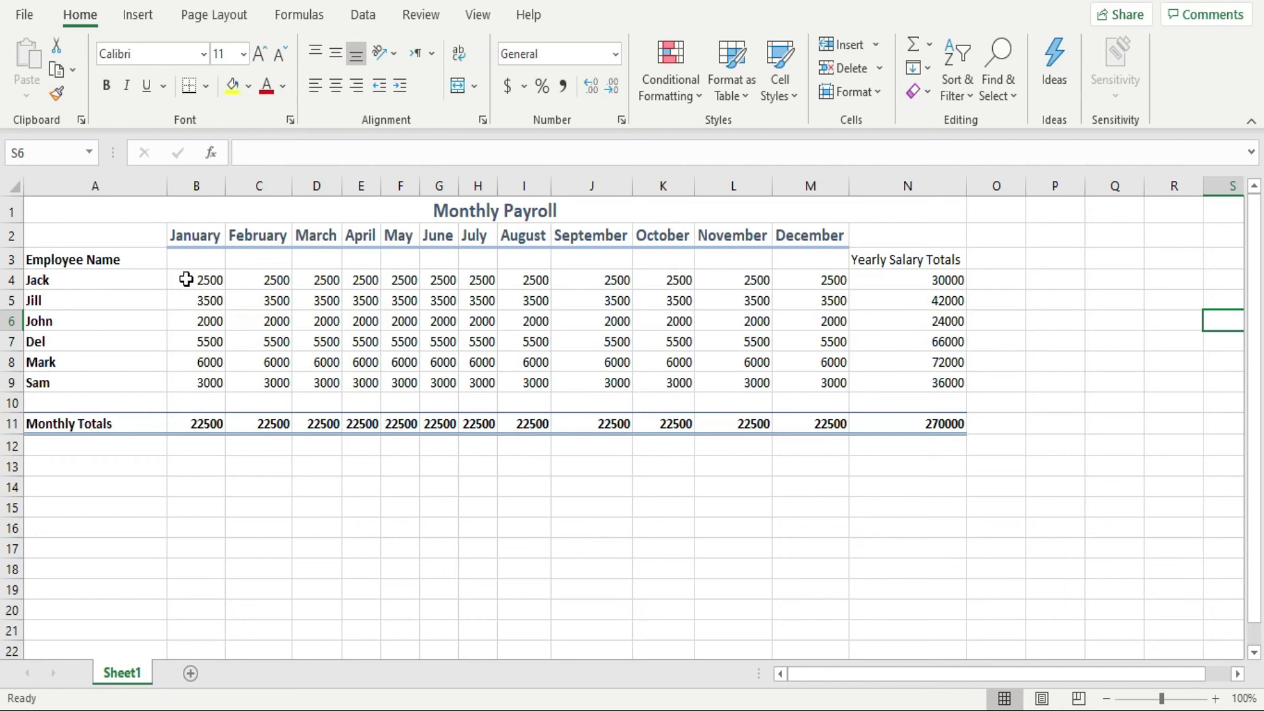
# Format the pay figures and totals in B4:N11 as US dollar accounting values with no decimal places
pyautogui.moveTo(186, 280); pyautogui.dragTo(921, 423)
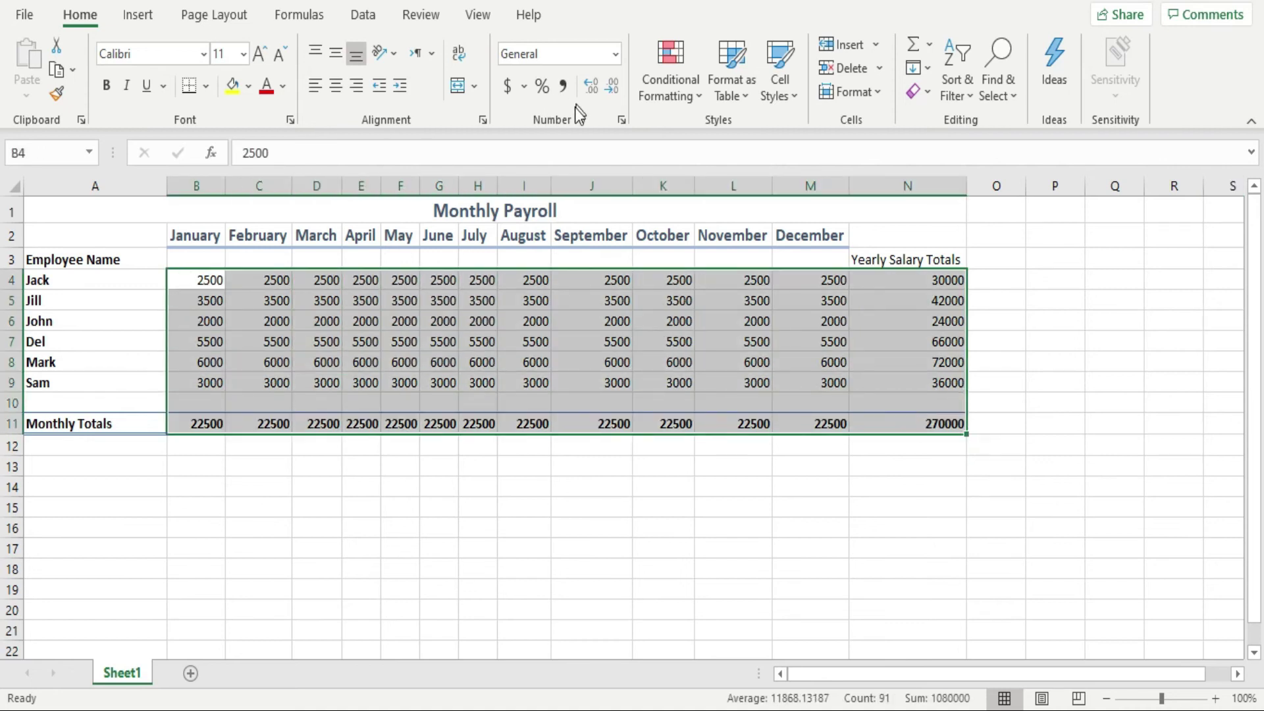
pyautogui.click(524, 89)
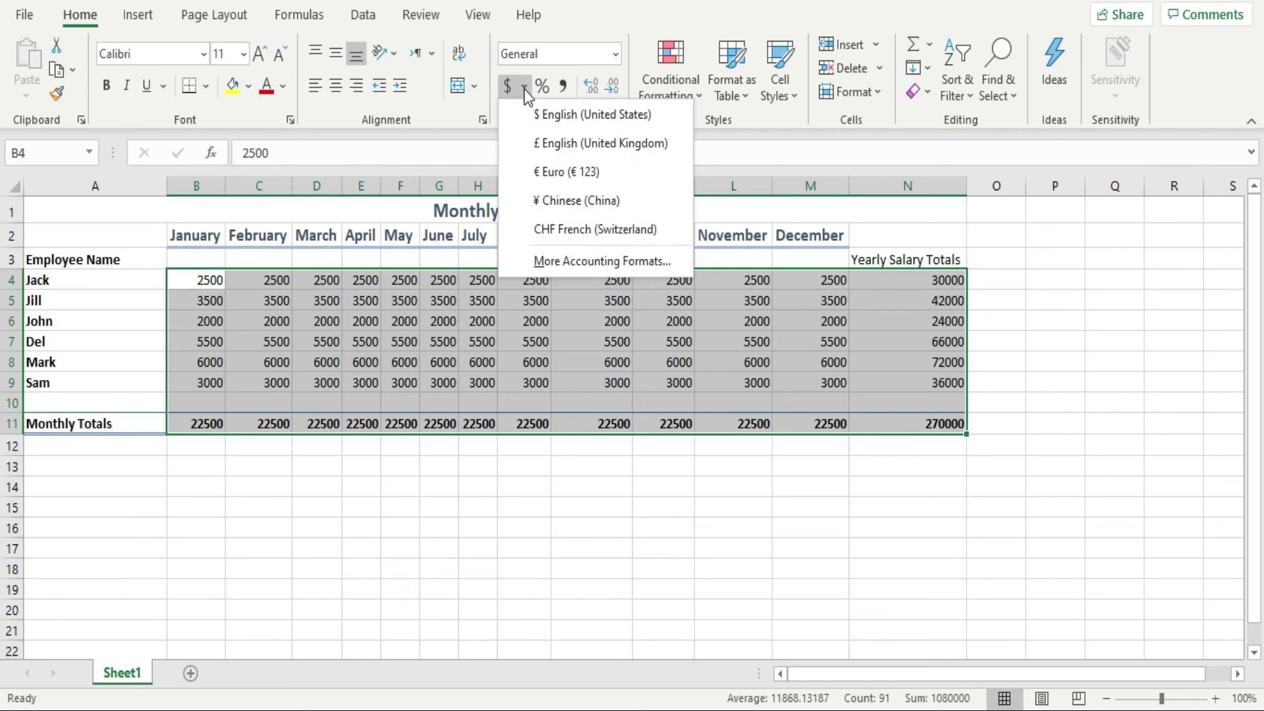
pyautogui.click(547, 114)
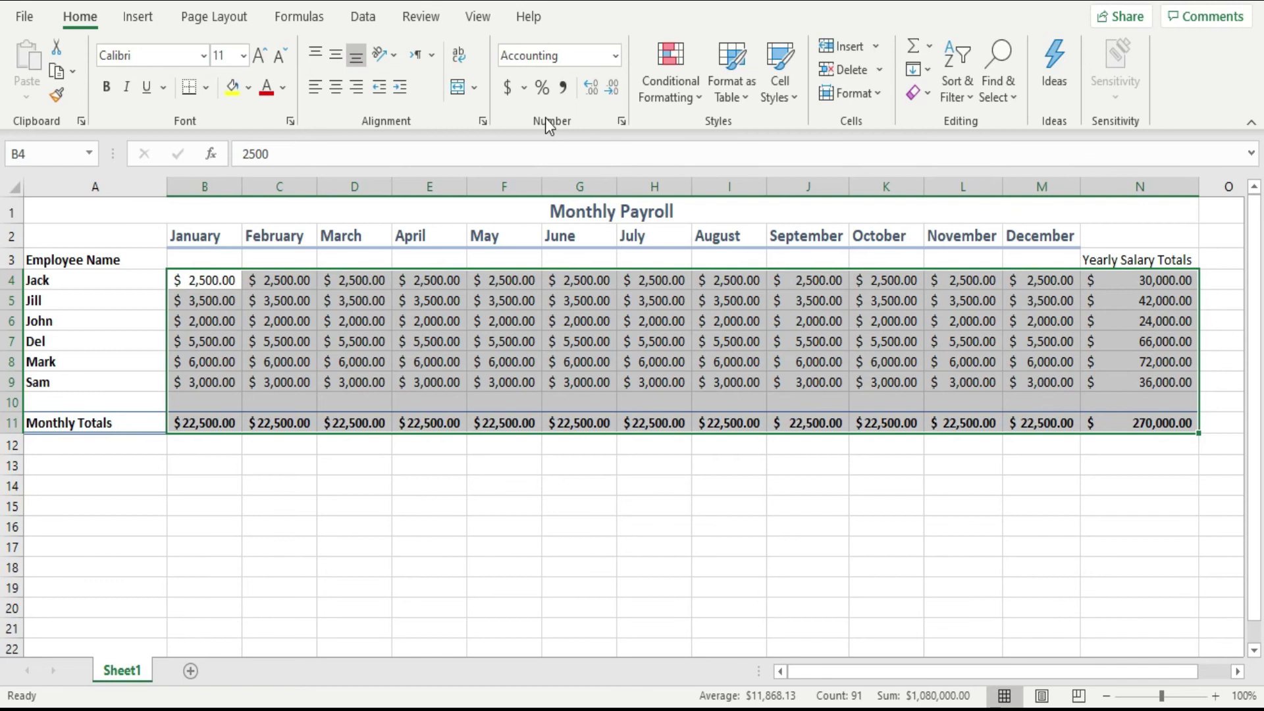
pyautogui.click(611, 92)
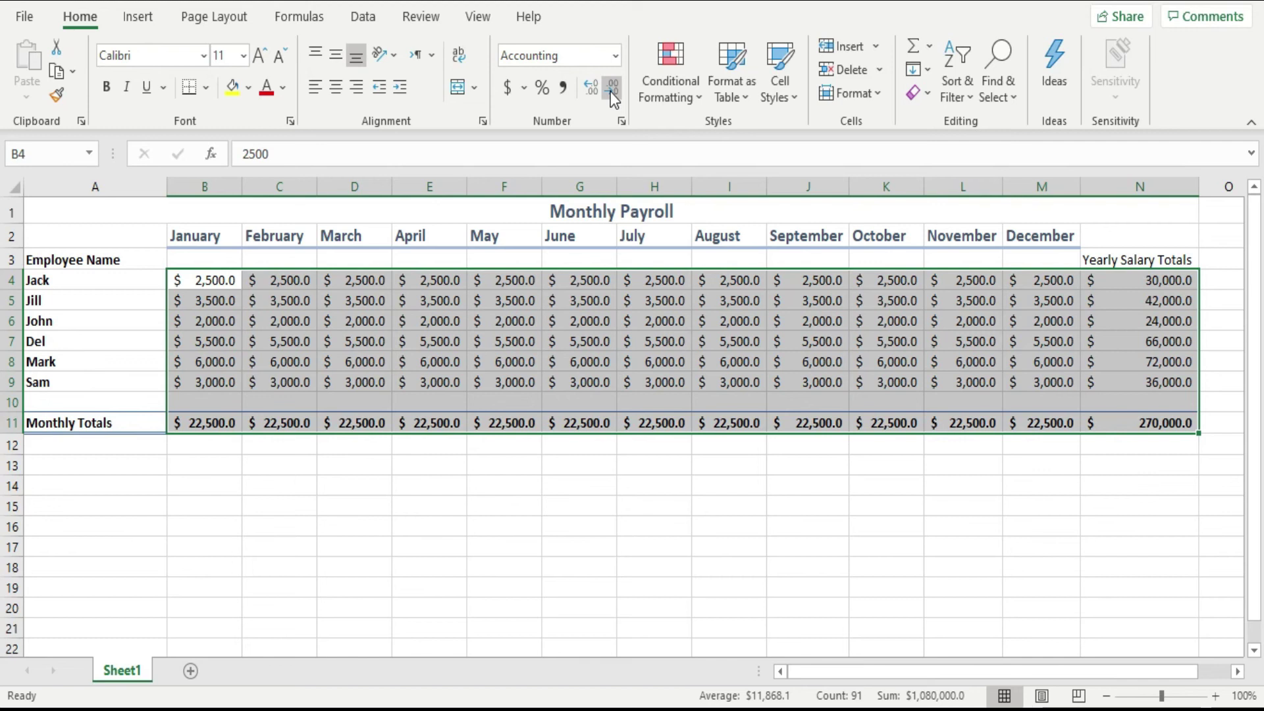
pyautogui.click(610, 93)
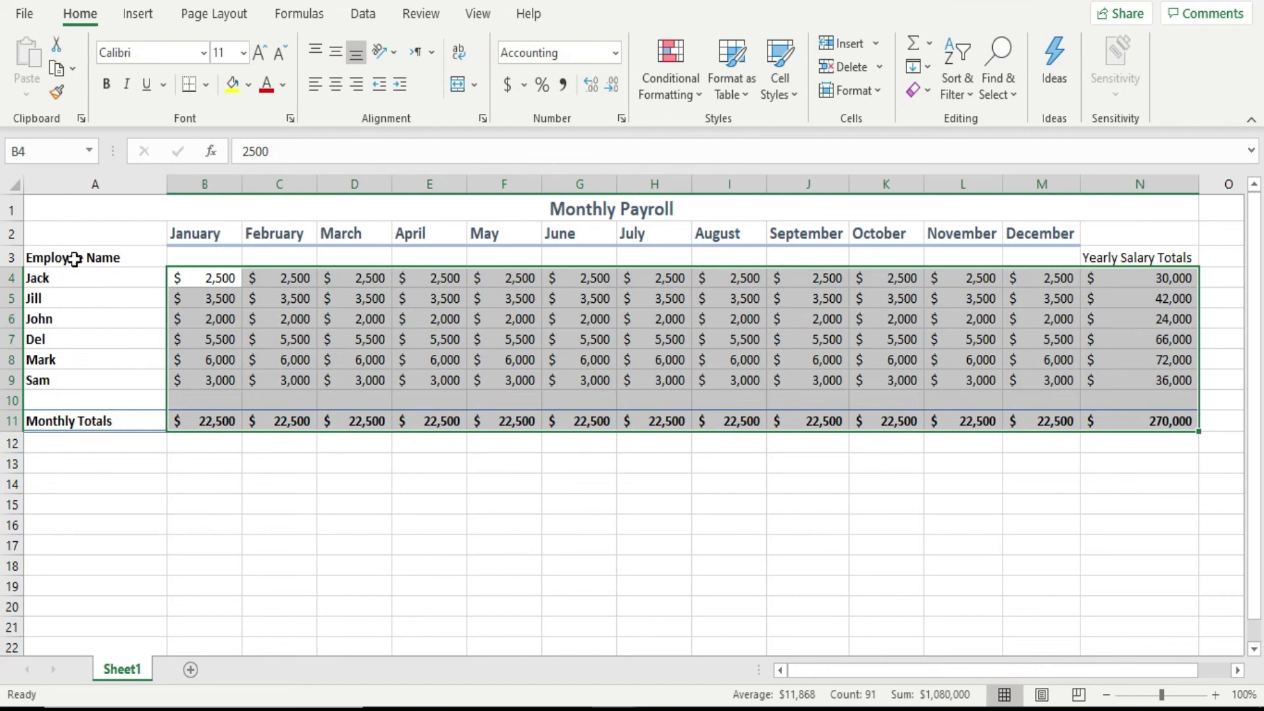
# Right-align the employee name heading and names in A3:A9, and center the month headings in B2:M2
pyautogui.moveTo(74, 258); pyautogui.dragTo(81, 377)
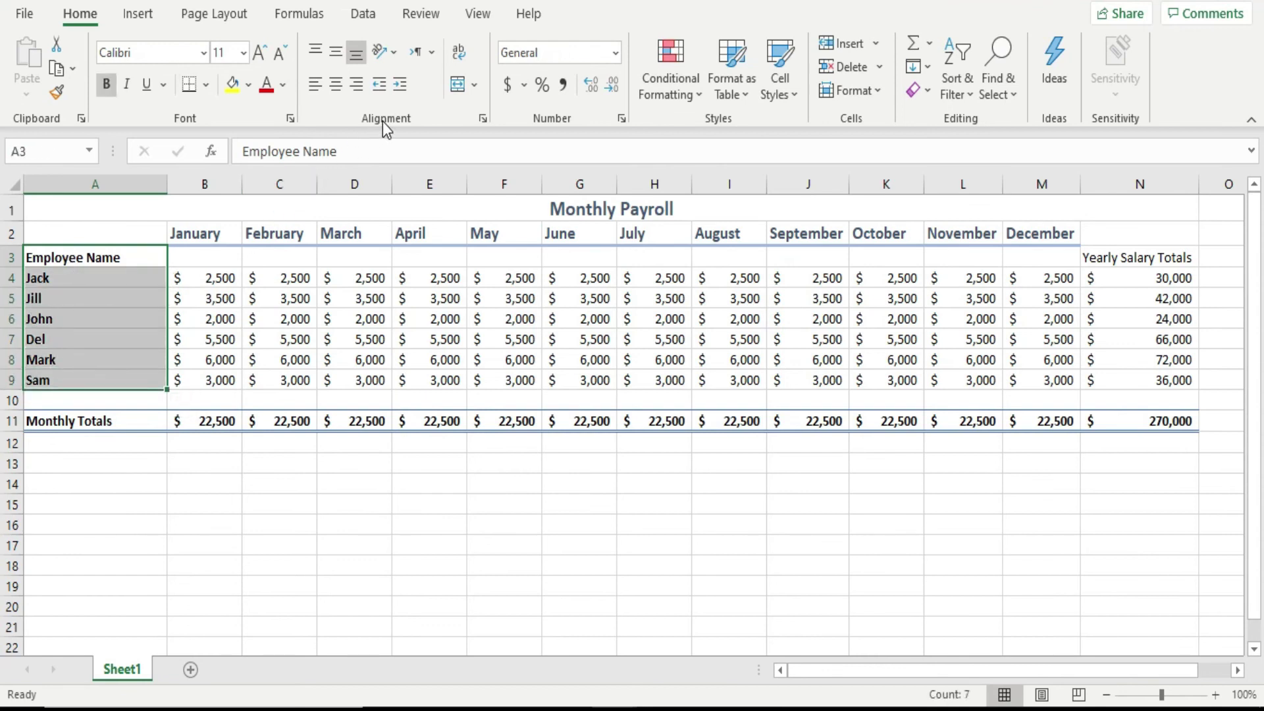
pyautogui.click(358, 89)
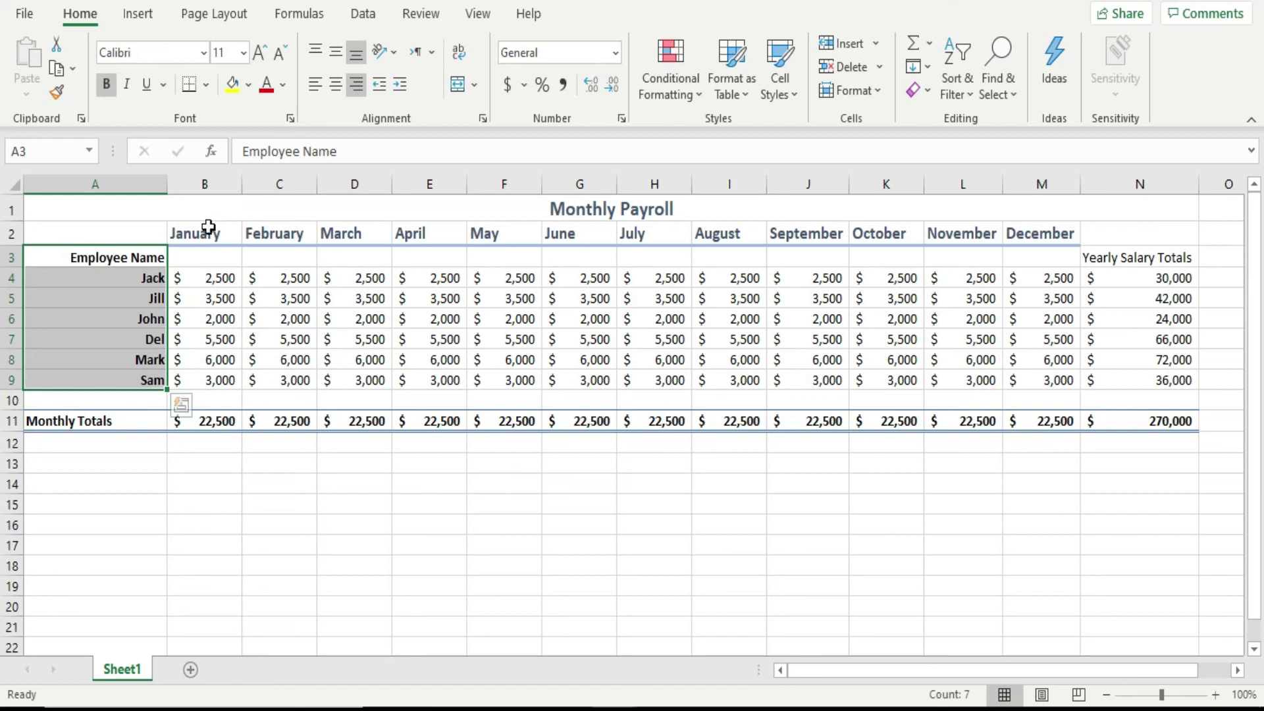
pyautogui.moveTo(200, 233); pyautogui.dragTo(665, 244)
pyautogui.moveTo(819, 236); pyautogui.dragTo(1032, 235)
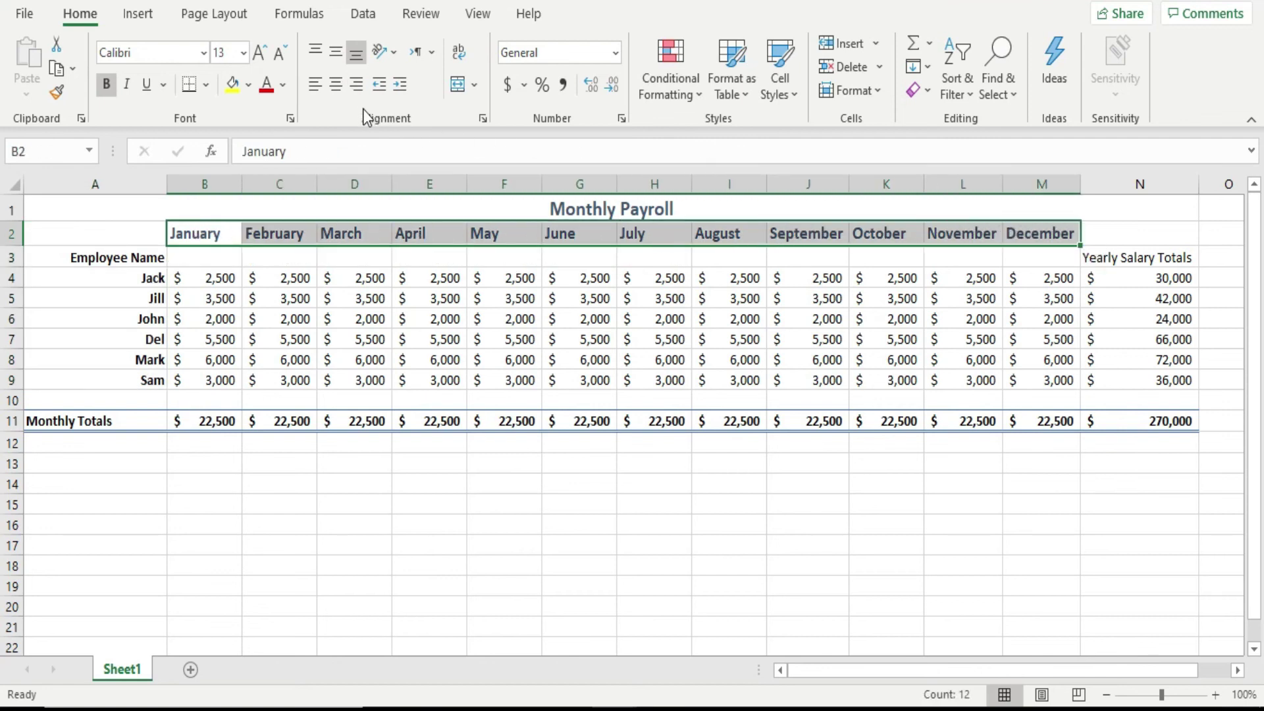
pyautogui.click(334, 91)
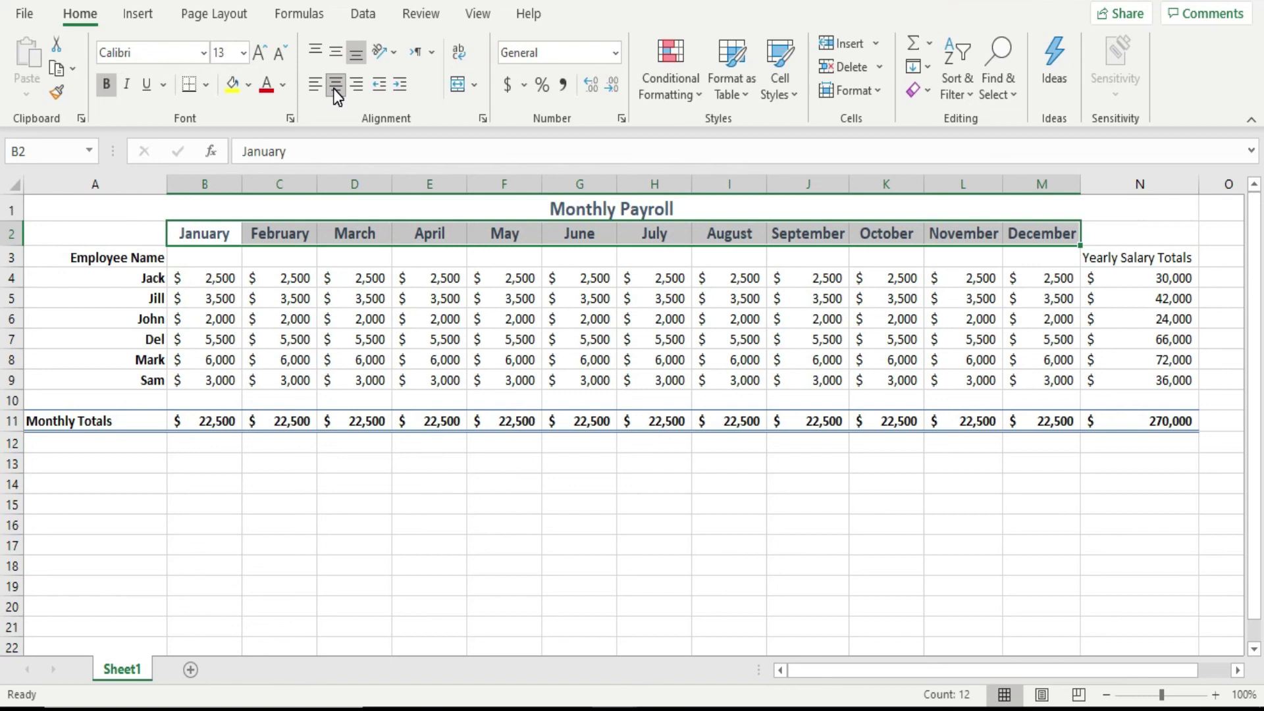
# Make the "Yearly Salary Totals" heading in N3 bold
pyautogui.click(1157, 258)
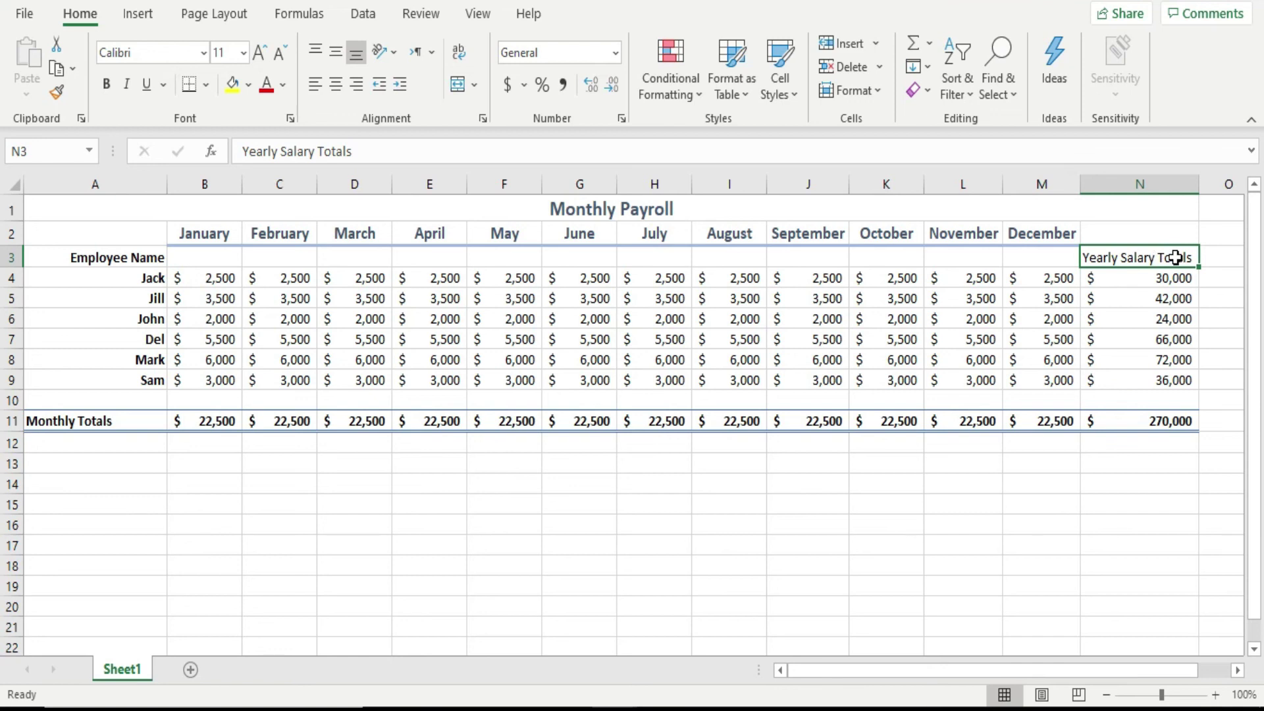
pyautogui.click(108, 90)
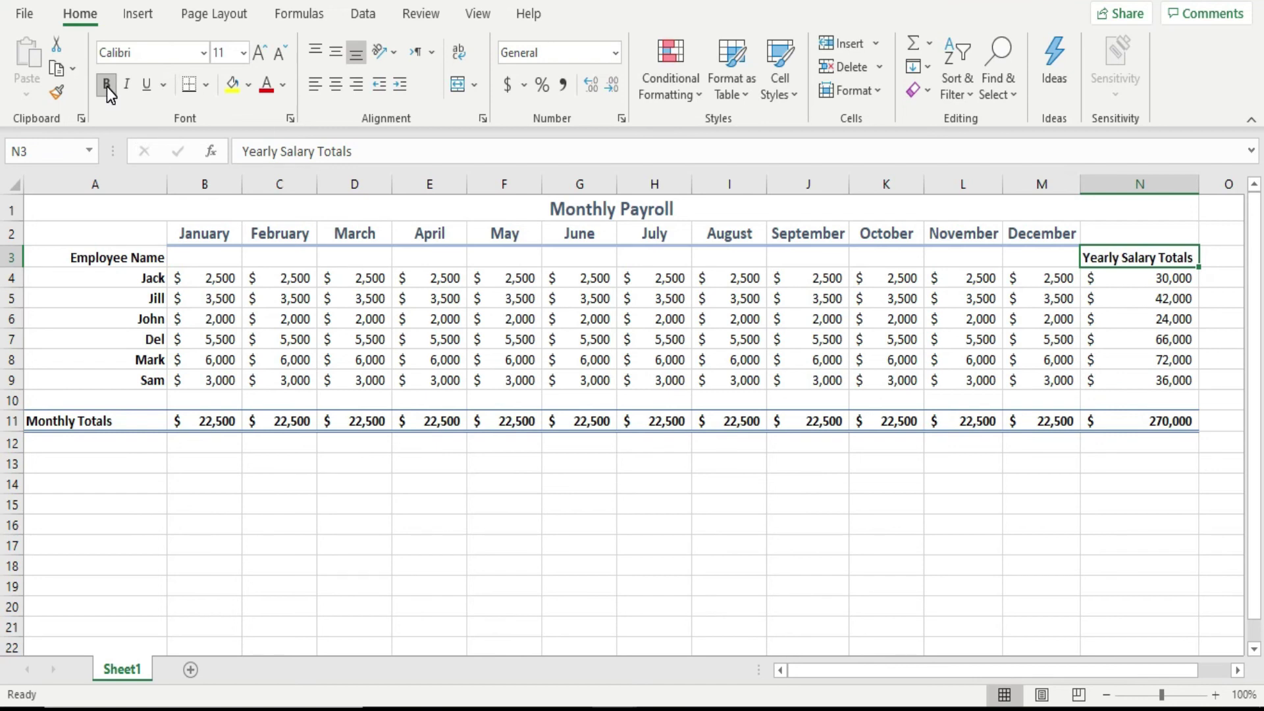